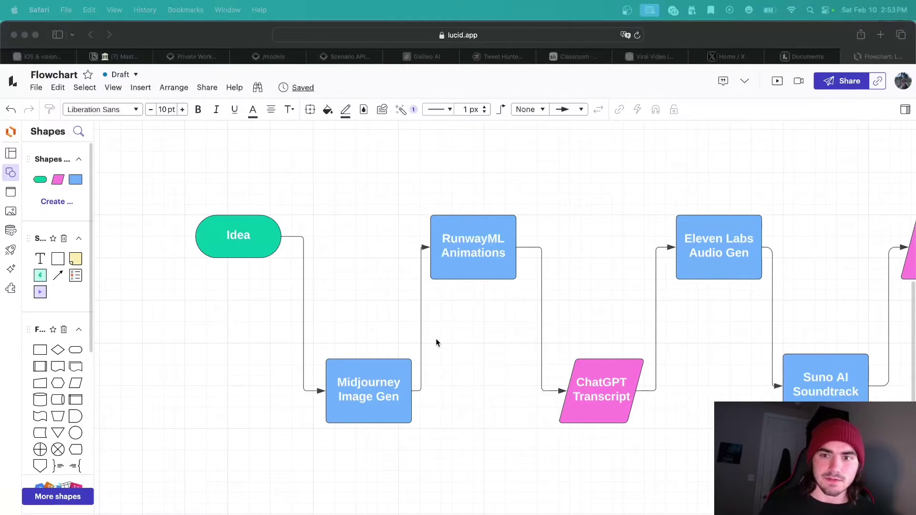
Scroll around the Midjourney channel's recent Downtime results, past the hoodie images.
{"action": "scroll", "coordinate": [436, 342], "scroll_direction": "right", "scroll_amount": 5}
{"action": "scroll", "coordinate": [436, 343], "scroll_direction": "up", "scroll_amount": 1}
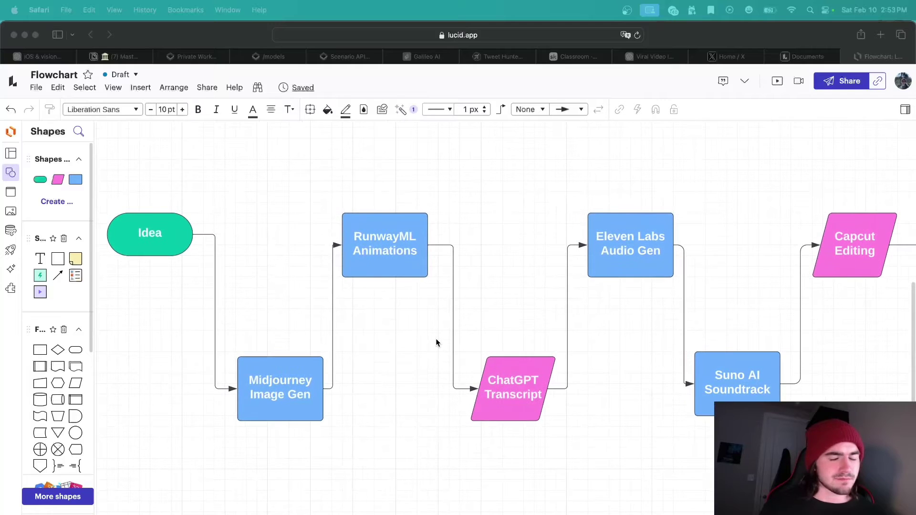
{"action": "scroll", "coordinate": [436, 342], "scroll_direction": "right", "scroll_amount": 8}
{"action": "scroll", "coordinate": [436, 342], "scroll_direction": "left", "scroll_amount": 13}
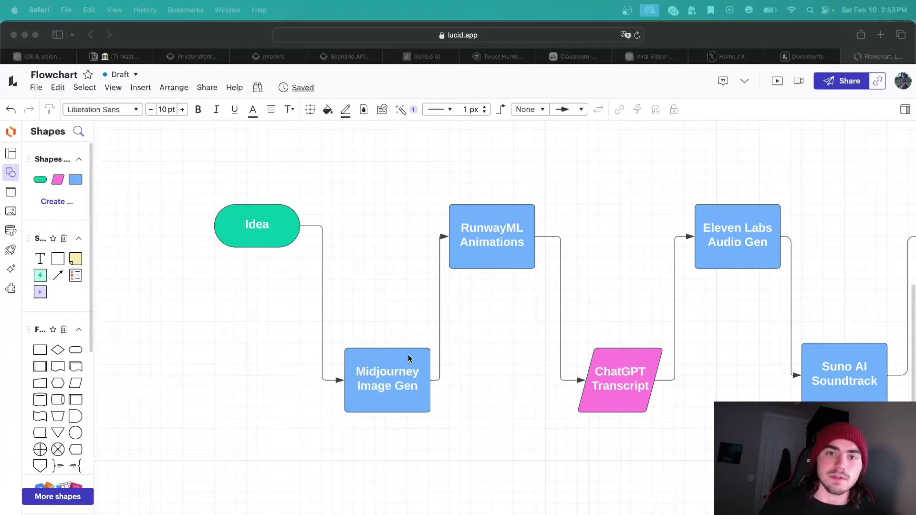
{"action": "scroll", "coordinate": [409, 359], "scroll_direction": "right", "scroll_amount": 4}
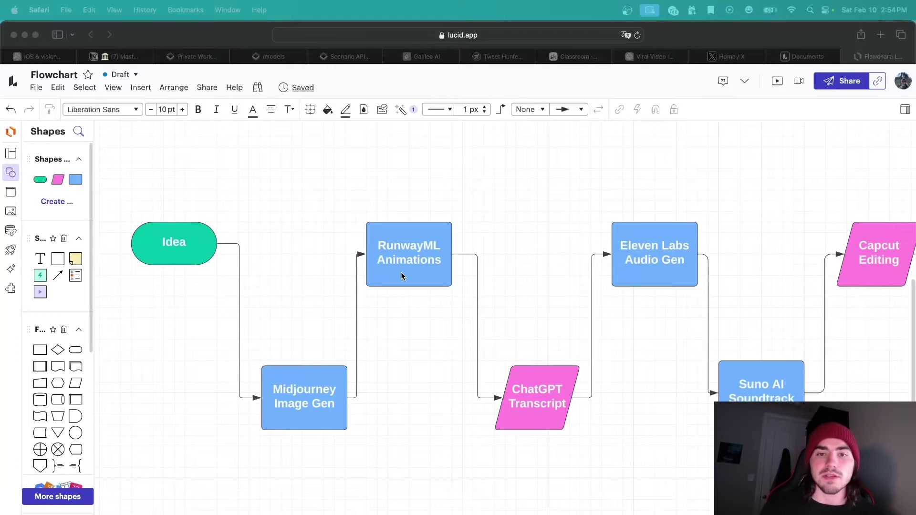
{"action": "scroll", "coordinate": [401, 276], "scroll_direction": "right", "scroll_amount": 4}
{"action": "scroll", "coordinate": [401, 276], "scroll_direction": "down", "scroll_amount": 1}
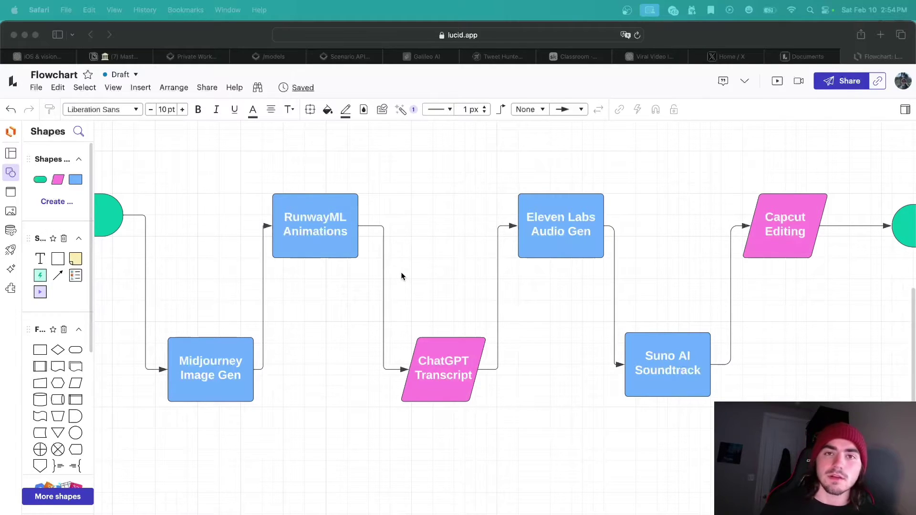
{"action": "scroll", "coordinate": [401, 273], "scroll_direction": "right", "scroll_amount": 3}
{"action": "scroll", "coordinate": [401, 273], "scroll_direction": "up", "scroll_amount": 1}
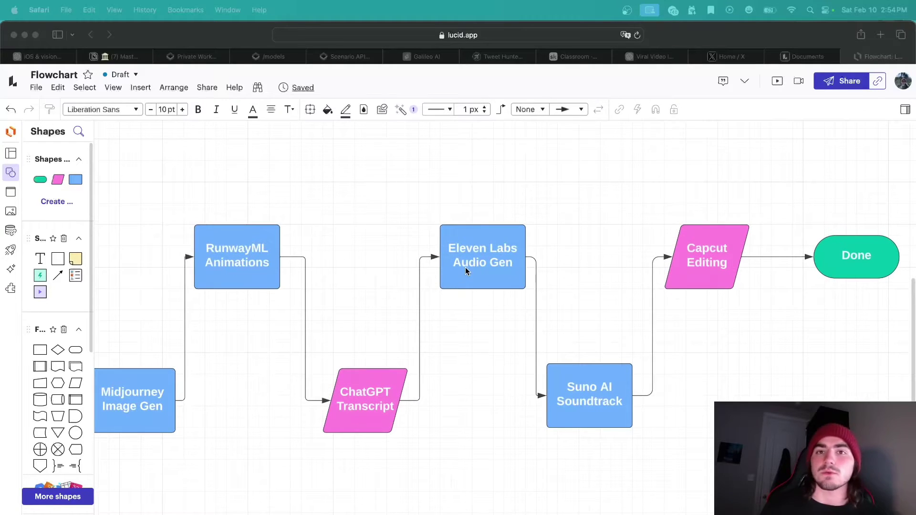
{"action": "scroll", "coordinate": [466, 270], "scroll_direction": "right", "scroll_amount": 2}
{"action": "scroll", "coordinate": [466, 271], "scroll_direction": "down", "scroll_amount": 1}
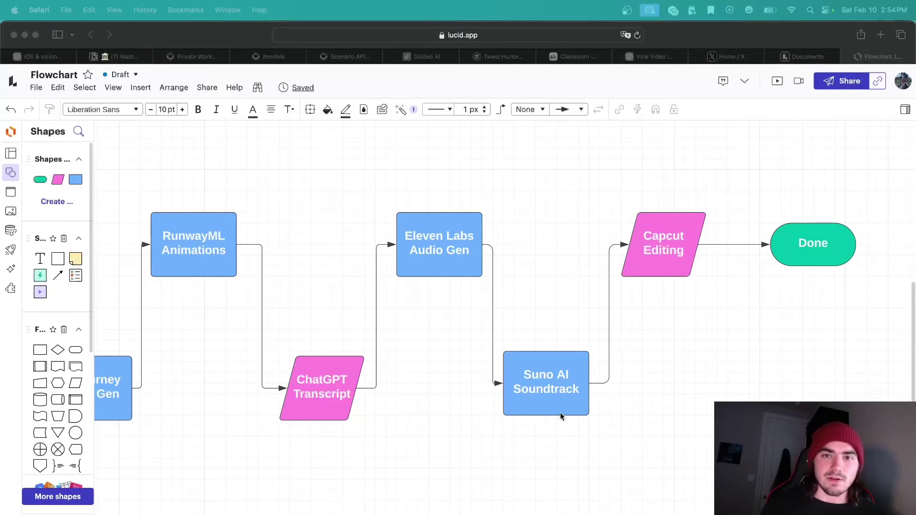
{"action": "scroll", "coordinate": [561, 412], "scroll_direction": "right", "scroll_amount": 3}
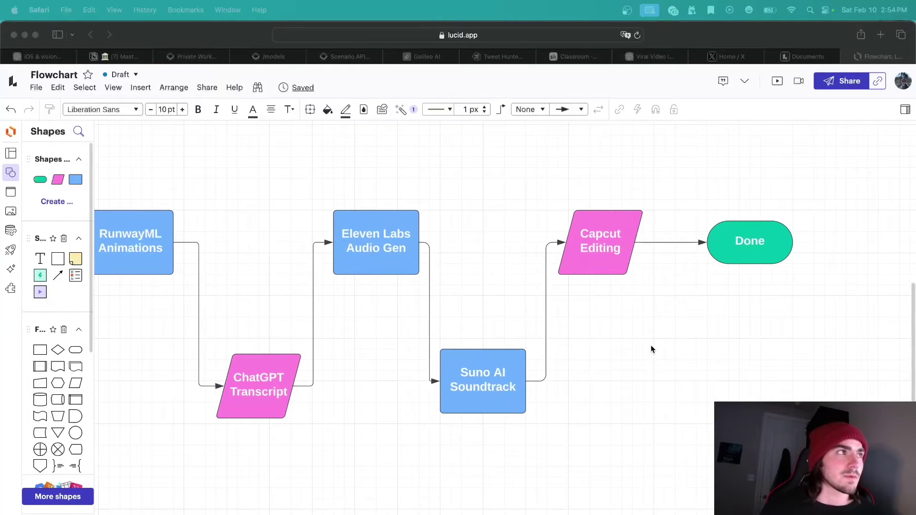
{"action": "scroll", "coordinate": [651, 349], "scroll_direction": "left", "scroll_amount": 6}
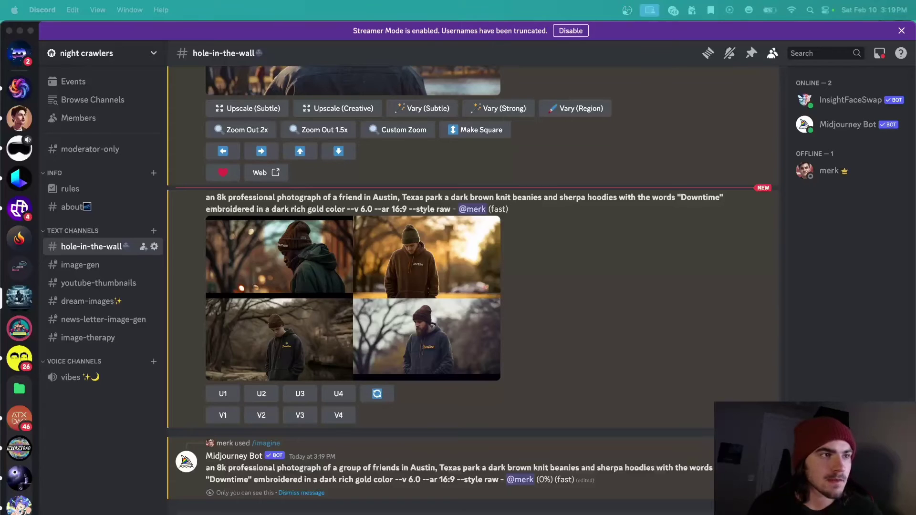
Scroll up past the living-room results to the snowy-window sherpa slipper grid.
{"action": "scroll", "coordinate": [426, 365], "scroll_direction": "up", "scroll_amount": 3}
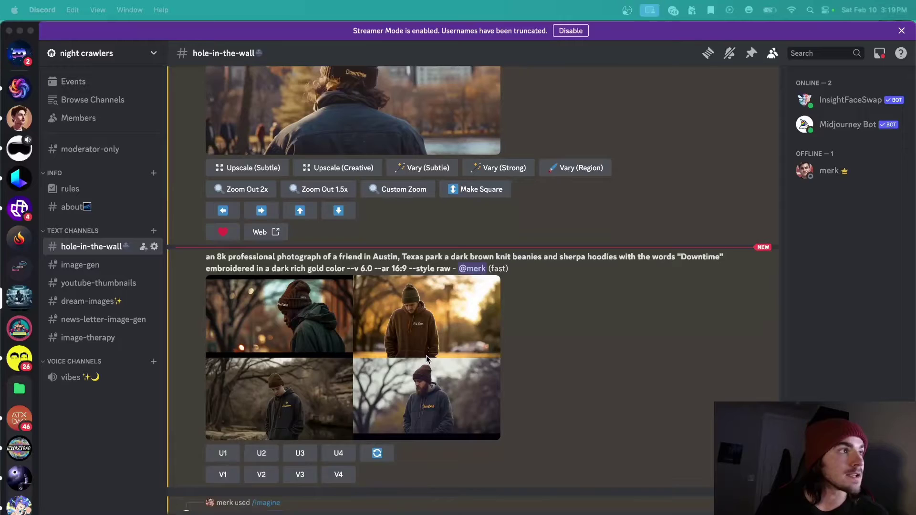
{"action": "scroll", "coordinate": [426, 361], "scroll_direction": "up", "scroll_amount": 2}
{"action": "scroll", "coordinate": [426, 361], "scroll_direction": "up", "scroll_amount": 1}
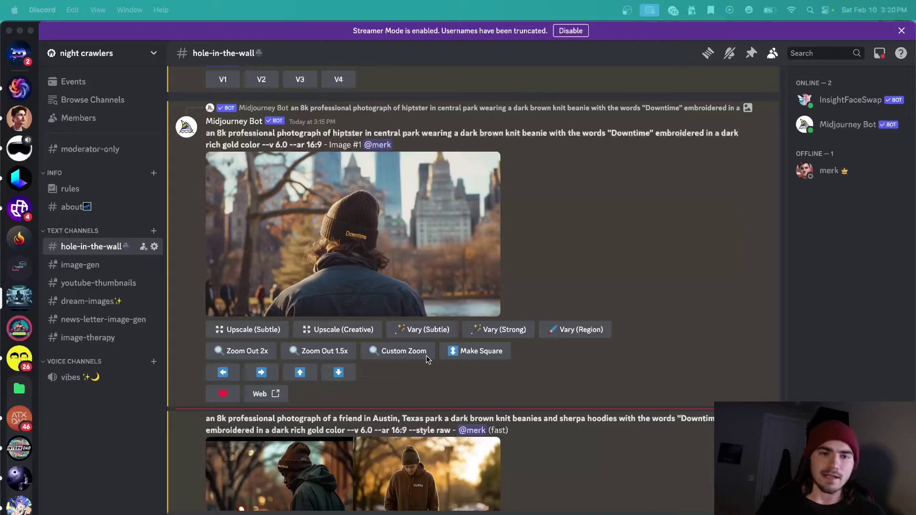
{"action": "scroll", "coordinate": [427, 359], "scroll_direction": "up", "scroll_amount": 2}
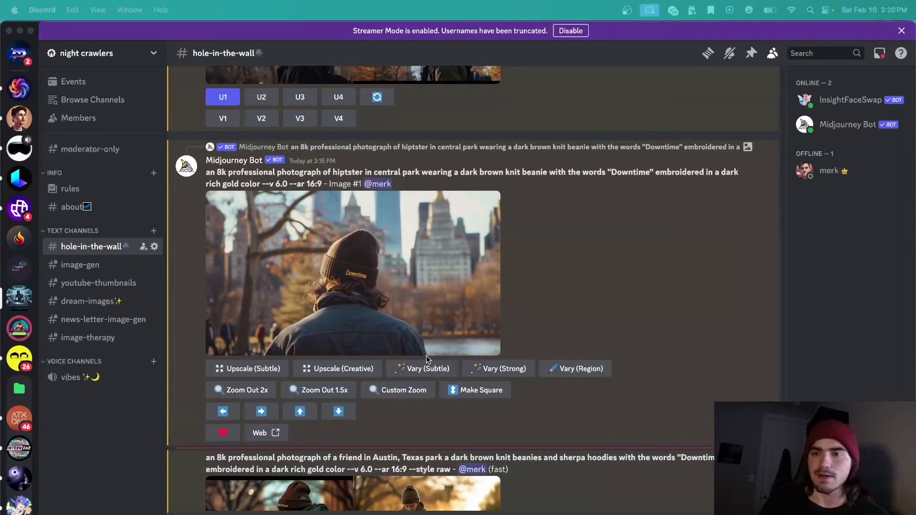
{"action": "scroll", "coordinate": [426, 360], "scroll_direction": "up", "scroll_amount": 2}
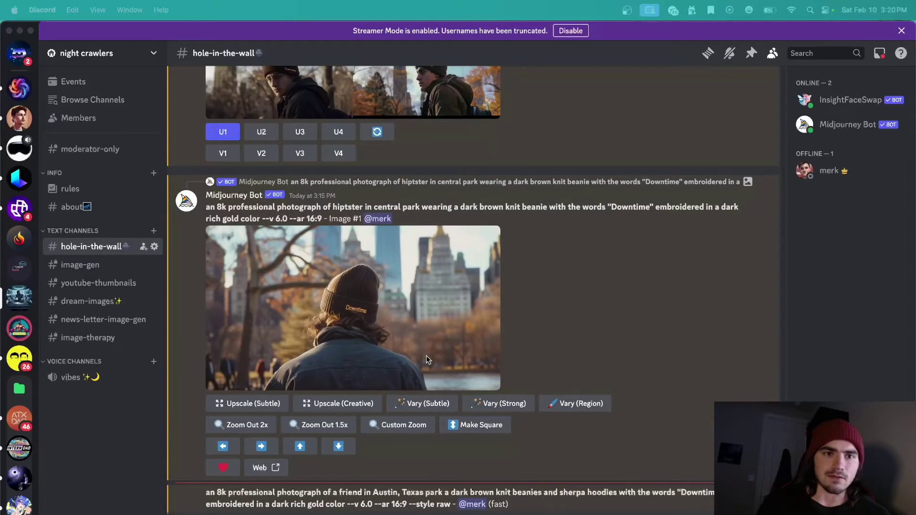
{"action": "scroll", "coordinate": [426, 360], "scroll_direction": "up", "scroll_amount": 10}
{"action": "scroll", "coordinate": [426, 356], "scroll_direction": "up", "scroll_amount": 20}
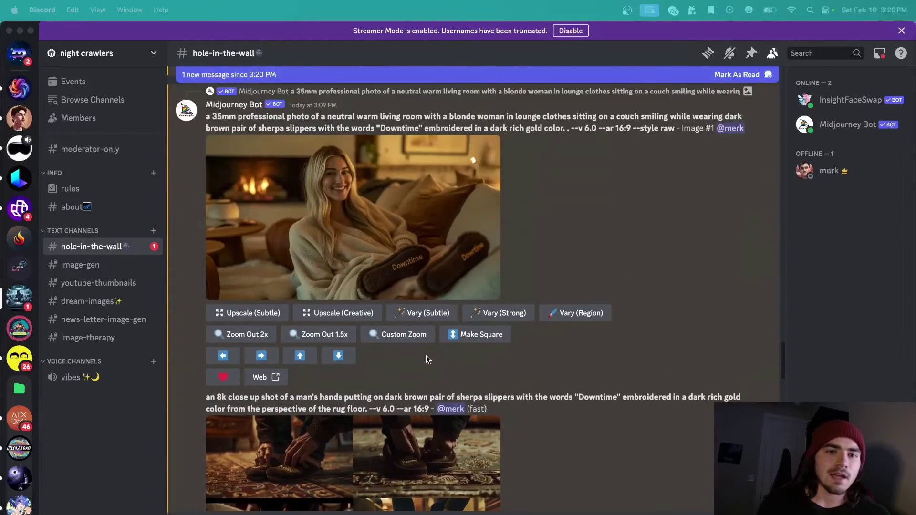
{"action": "scroll", "coordinate": [426, 356], "scroll_direction": "up", "scroll_amount": 15}
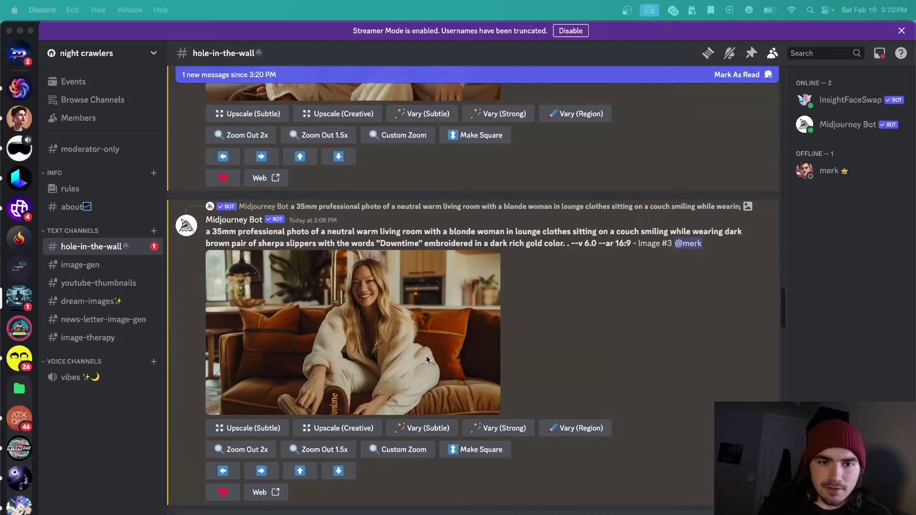
{"action": "scroll", "coordinate": [426, 356], "scroll_direction": "up", "scroll_amount": 15}
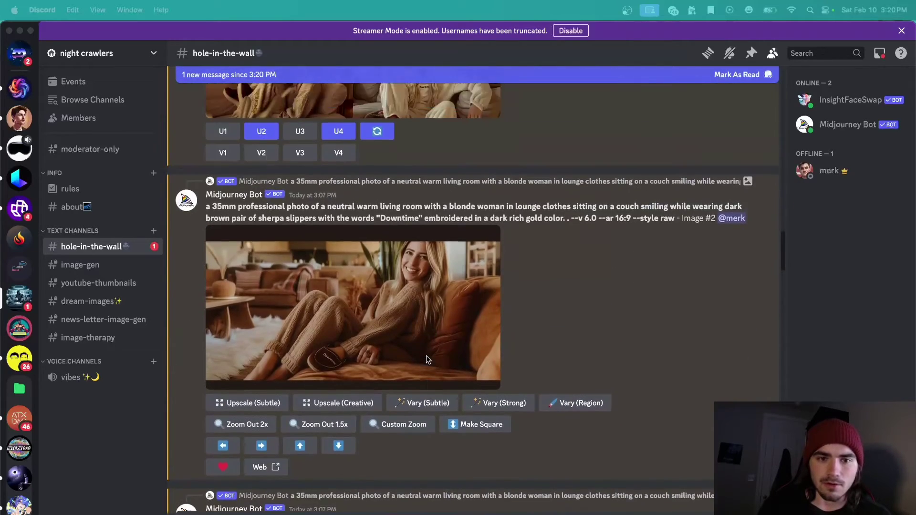
{"action": "scroll", "coordinate": [428, 360], "scroll_direction": "up", "scroll_amount": 5}
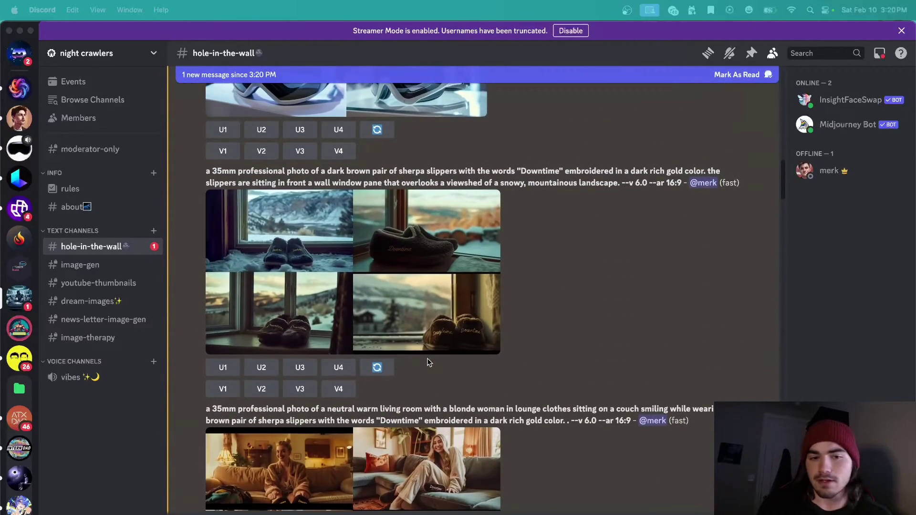
{"action": "scroll", "coordinate": [428, 363], "scroll_direction": "down", "scroll_amount": 2}
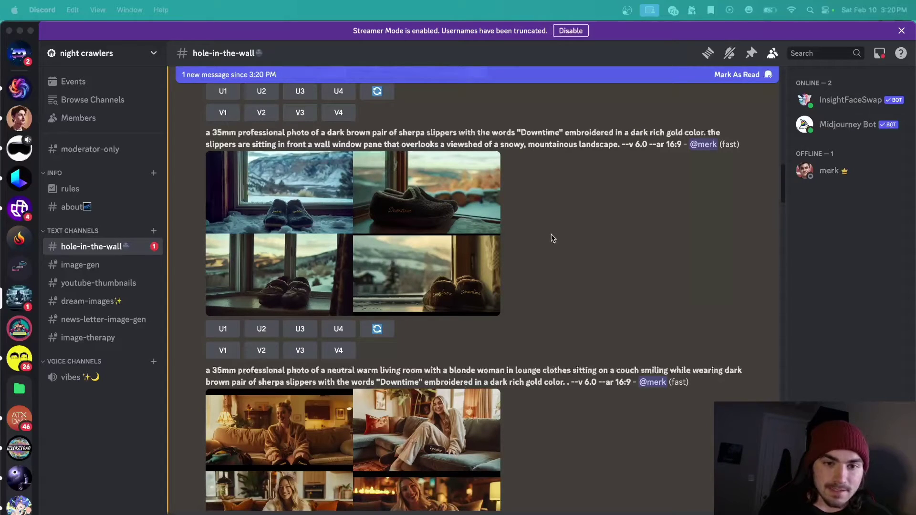
Upscale the second snowy-window slipper image with U2 and view the enlarged grid.
{"action": "left_click", "coordinate": [570, 229]}
{"action": "left_click", "coordinate": [259, 329]}
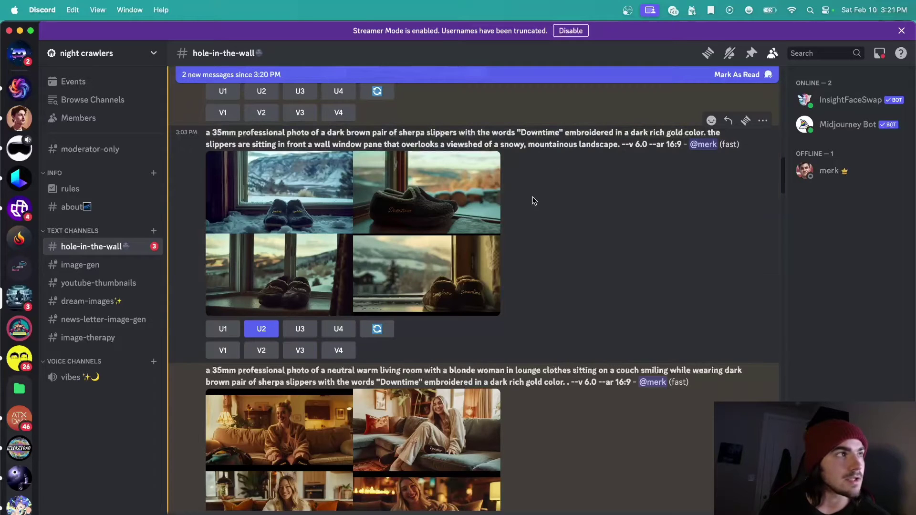
{"action": "left_click", "coordinate": [479, 230]}
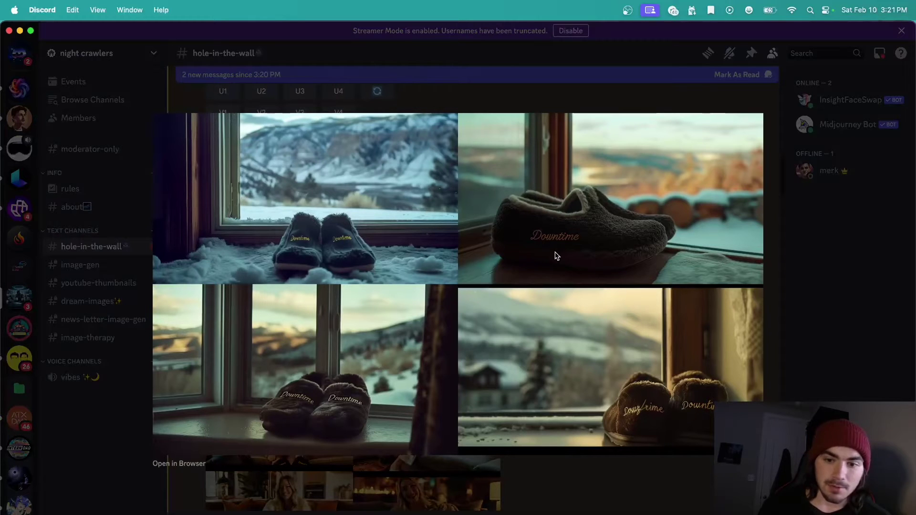
{"action": "left_click", "coordinate": [547, 97]}
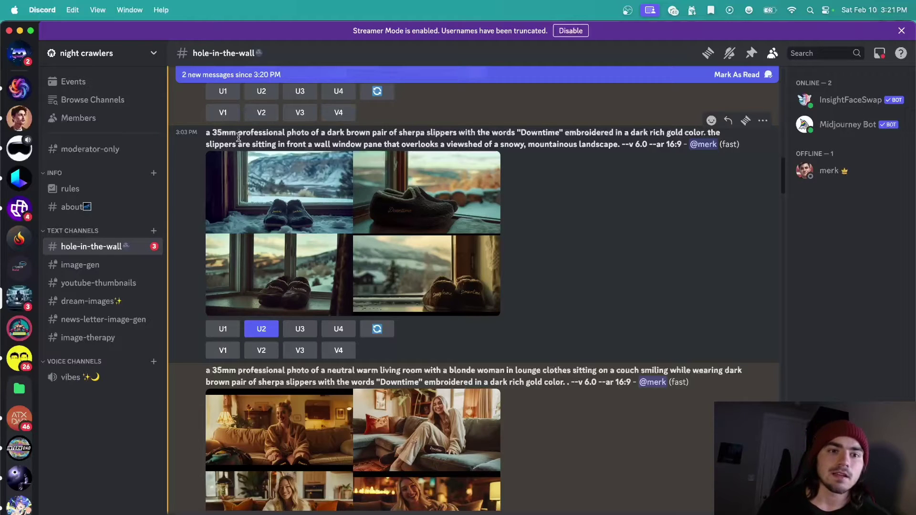
Highlight the slipper prompt from '35mm' to 'slippers' and view the grid enlarged again.
{"action": "left_click_drag", "start_coordinate": [213, 132], "coordinate": [237, 143]}
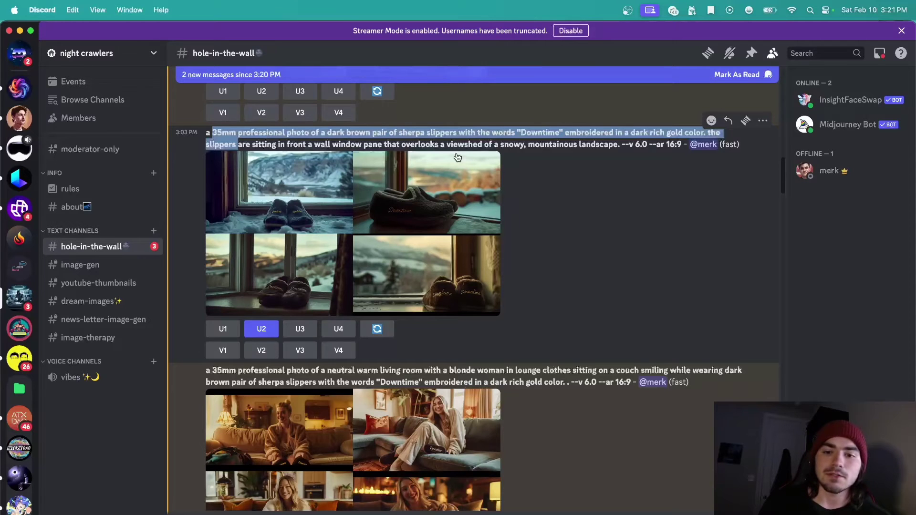
{"action": "scroll", "coordinate": [456, 153], "scroll_direction": "down", "scroll_amount": 1}
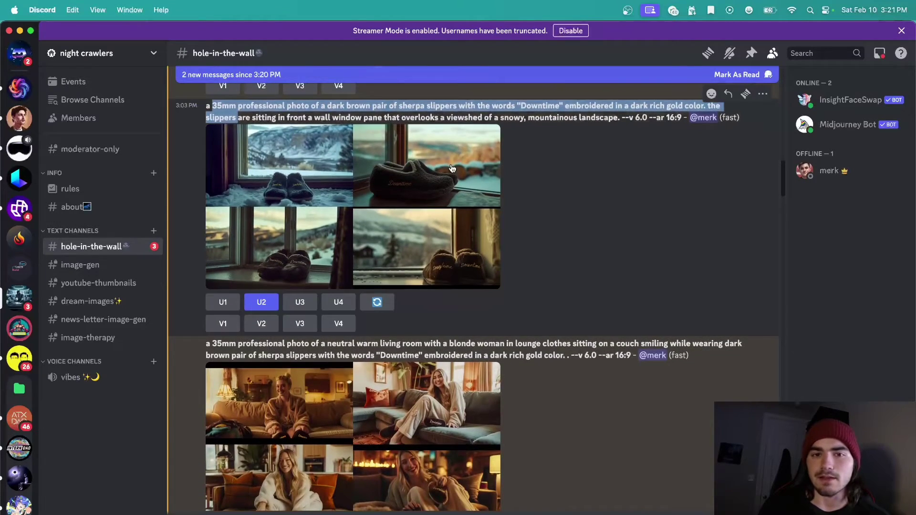
{"action": "left_click", "coordinate": [457, 157]}
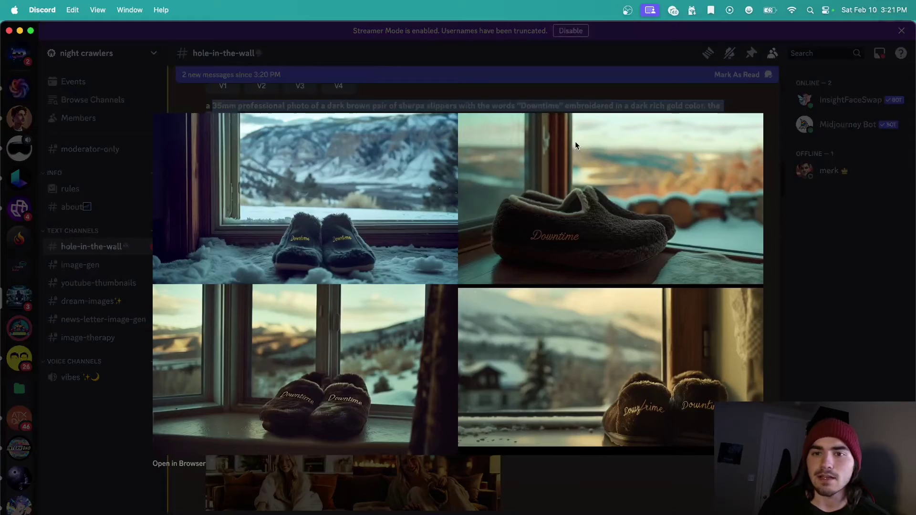
{"action": "left_click", "coordinate": [578, 107]}
{"action": "scroll", "coordinate": [554, 279], "scroll_direction": "down", "scroll_amount": 5}
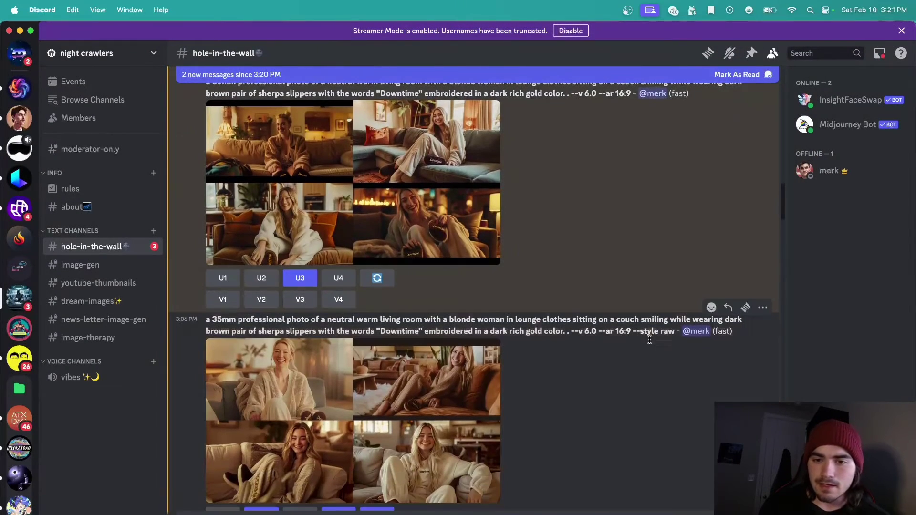
{"action": "left_click_drag", "start_coordinate": [676, 331], "coordinate": [634, 331]}
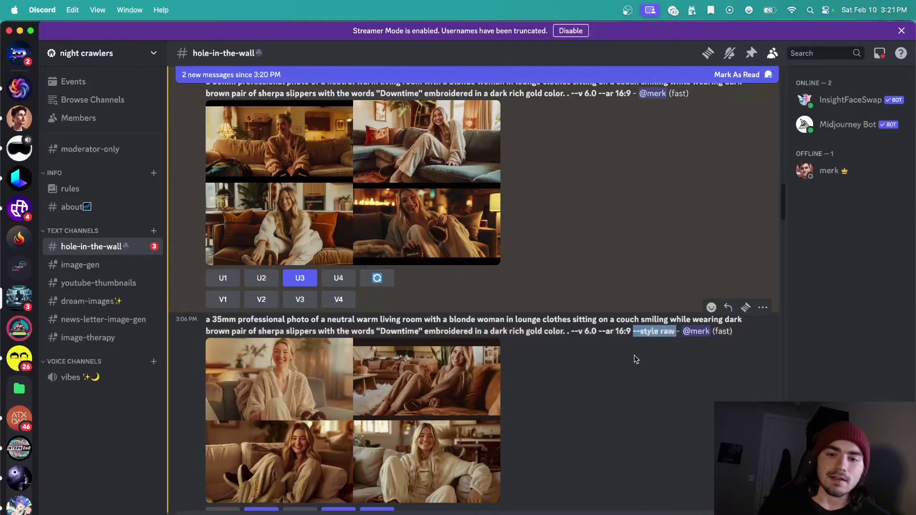
{"action": "scroll", "coordinate": [634, 359], "scroll_direction": "up", "scroll_amount": 3}
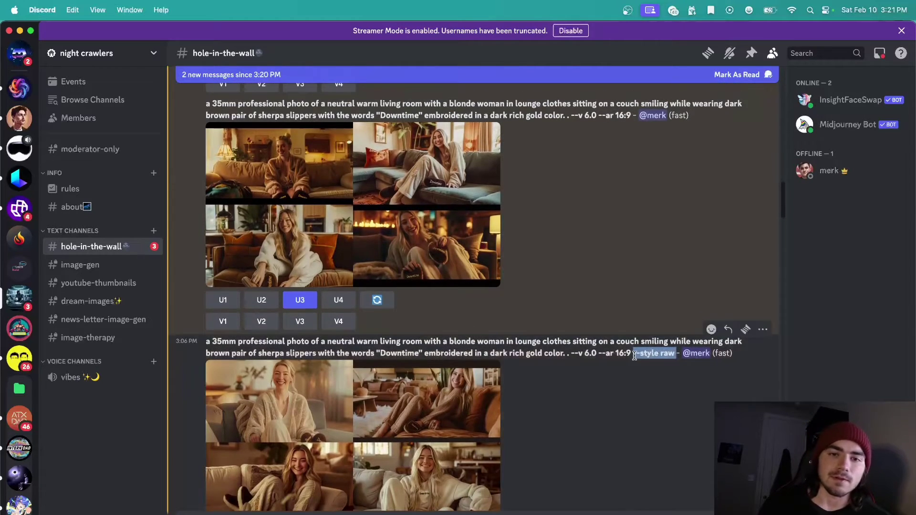
{"action": "scroll", "coordinate": [609, 295], "scroll_direction": "up", "scroll_amount": 4}
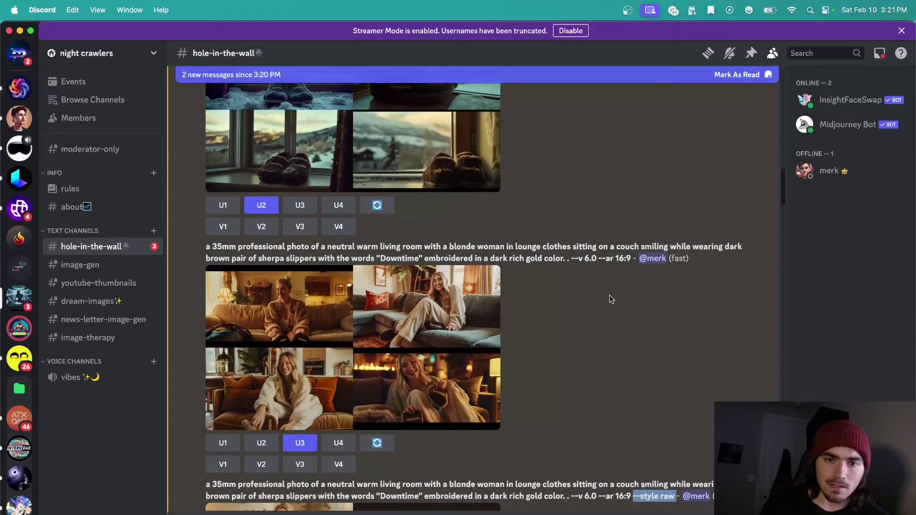
{"action": "scroll", "coordinate": [609, 299], "scroll_direction": "up", "scroll_amount": 4}
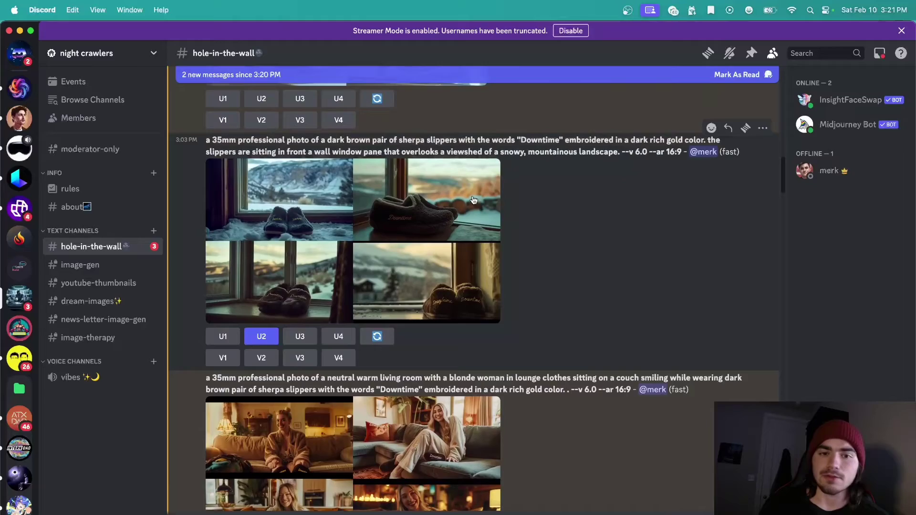
{"action": "left_click", "coordinate": [453, 210]}
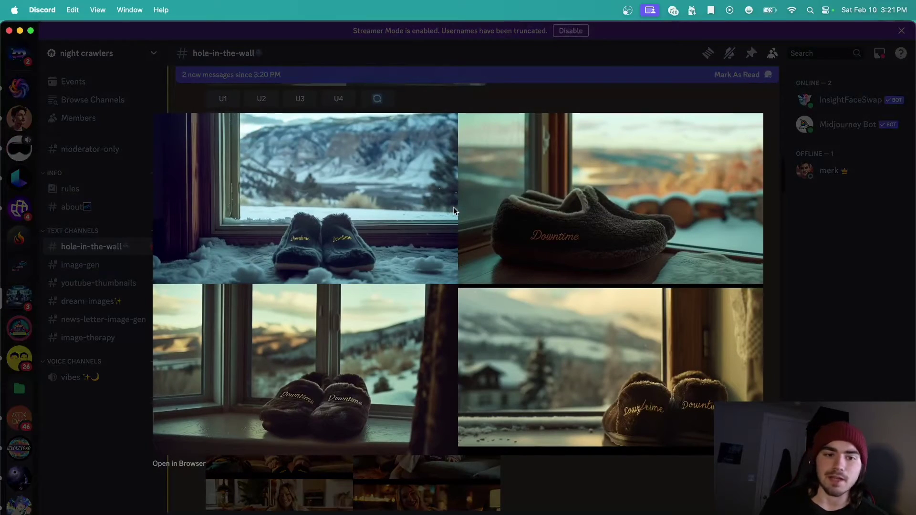
{"action": "left_click", "coordinate": [519, 104]}
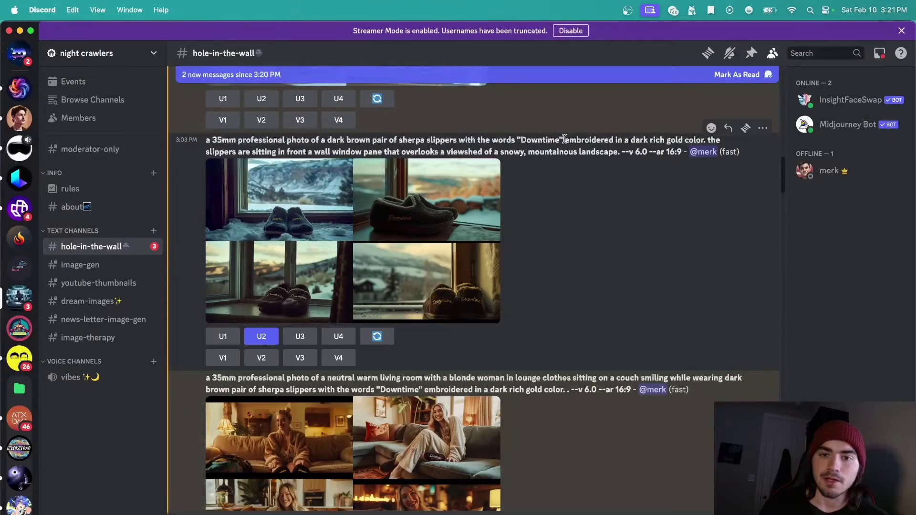
{"action": "left_click_drag", "start_coordinate": [565, 139], "coordinate": [522, 138]}
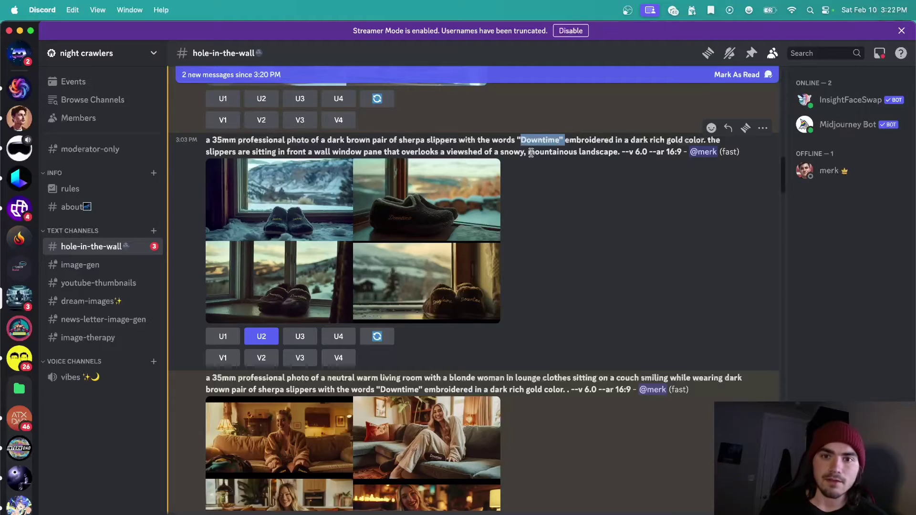
{"action": "left_click", "coordinate": [549, 138]}
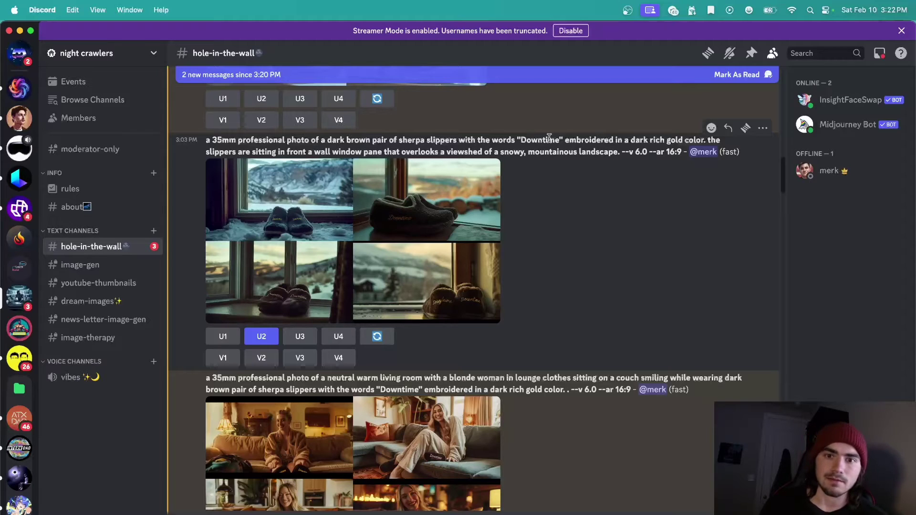
{"action": "left_click_drag", "start_coordinate": [565, 140], "coordinate": [515, 138]}
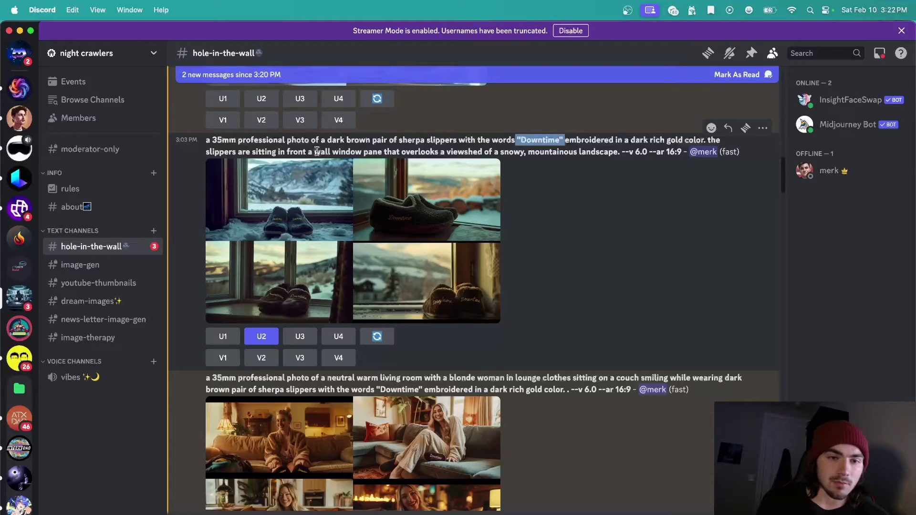
{"action": "left_click", "coordinate": [354, 217]}
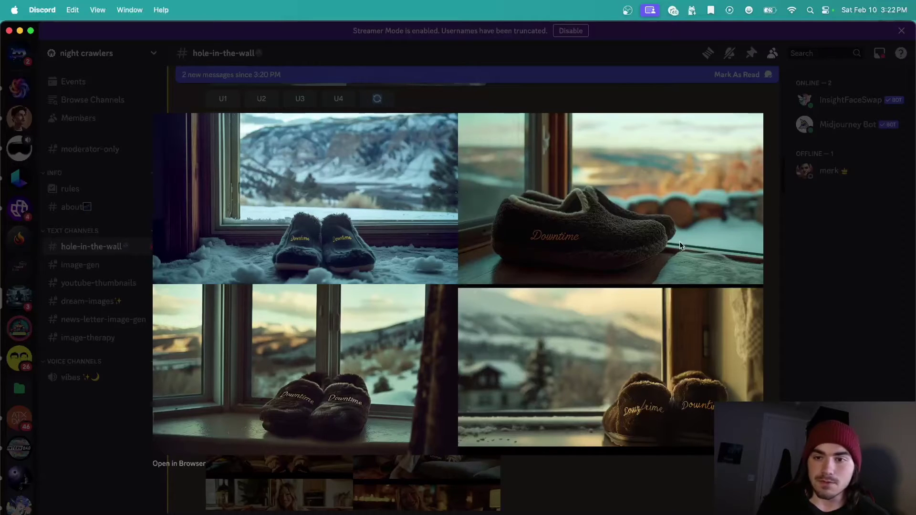
{"action": "left_click", "coordinate": [804, 254]}
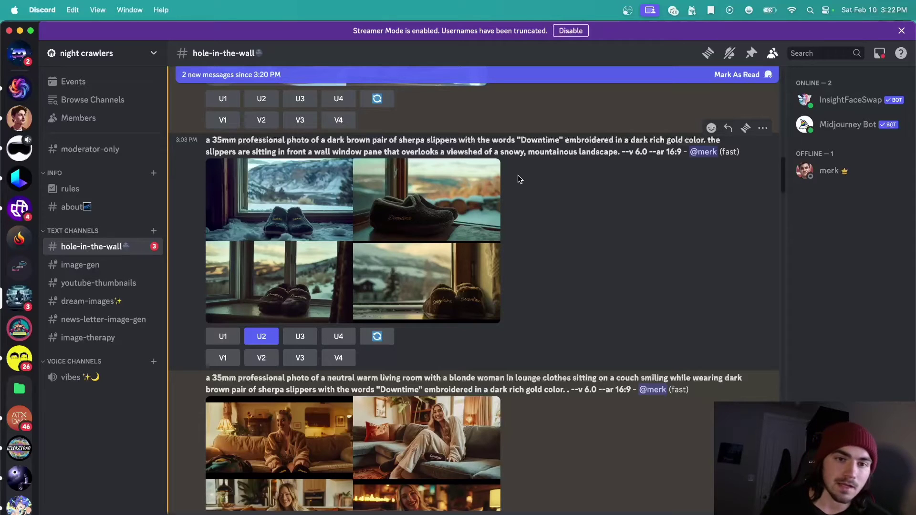
{"action": "left_click_drag", "start_coordinate": [346, 140], "coordinate": [635, 142]}
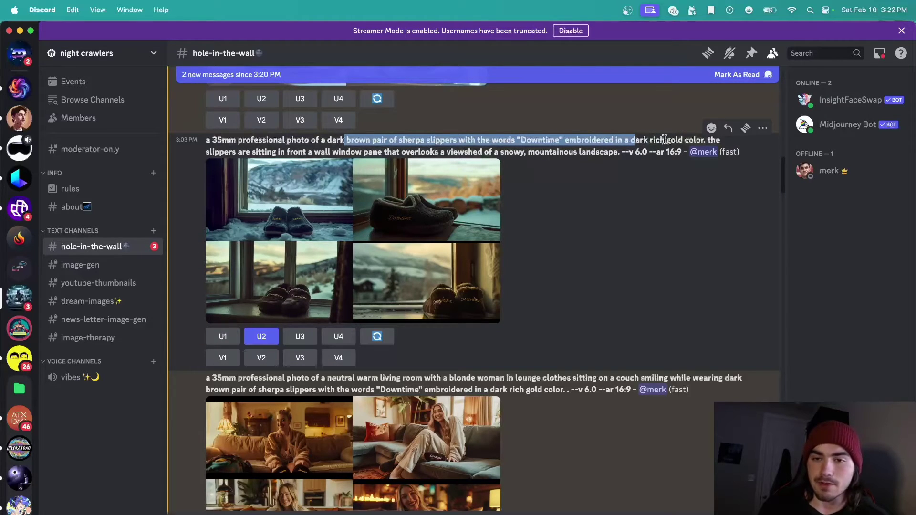
{"action": "left_click", "coordinate": [687, 142]}
{"action": "left_click", "coordinate": [413, 219]}
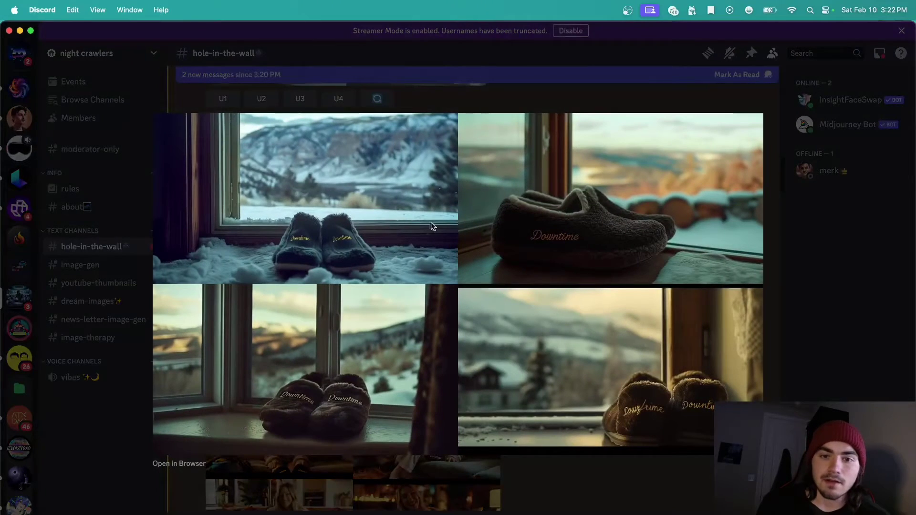
{"action": "left_click", "coordinate": [779, 323]}
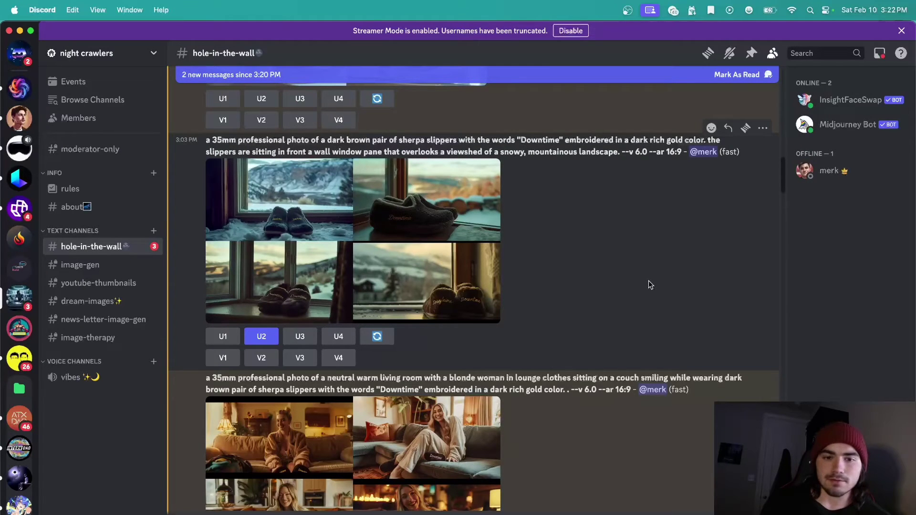
Send a /imagine prompt of 'trees --v 6.0' to Midjourney.
{"action": "scroll", "coordinate": [648, 281], "scroll_direction": "down", "scroll_amount": 15}
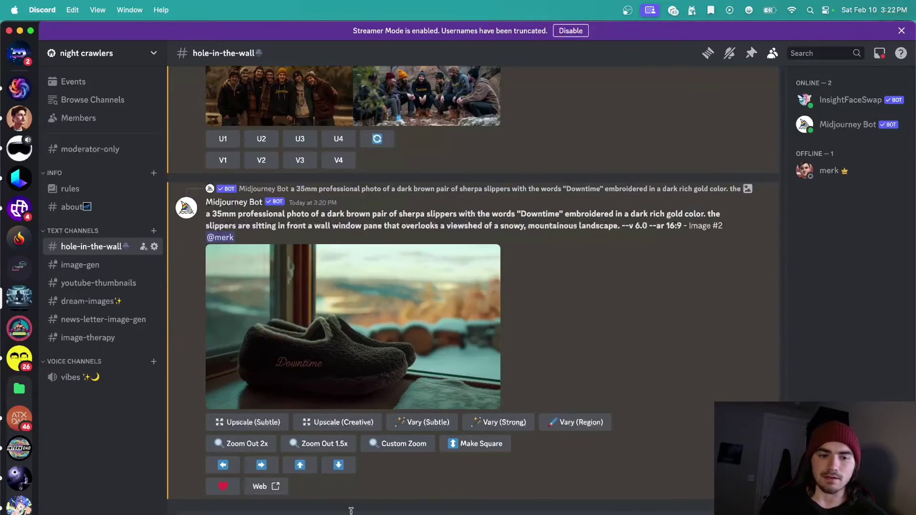
{"action": "type", "text": "/imagine"}
{"action": "key", "text": "Return"}
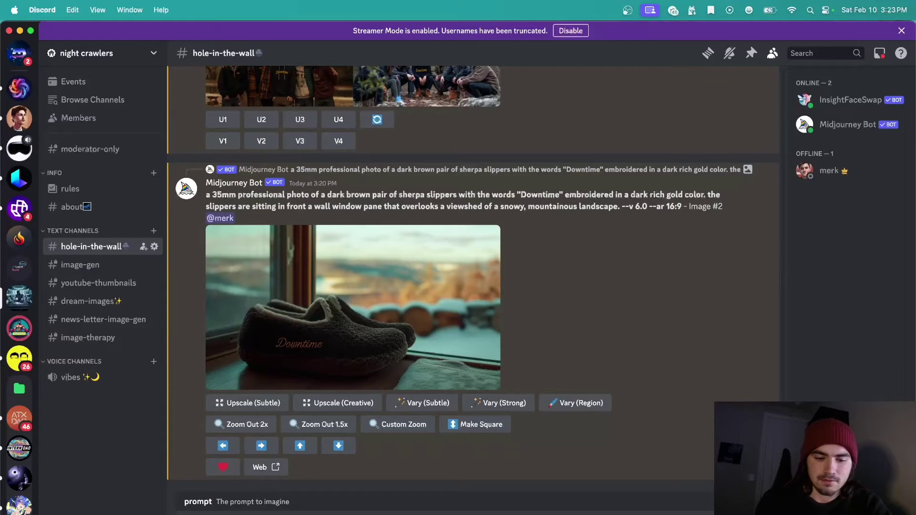
{"action": "key", "text": "Return"}
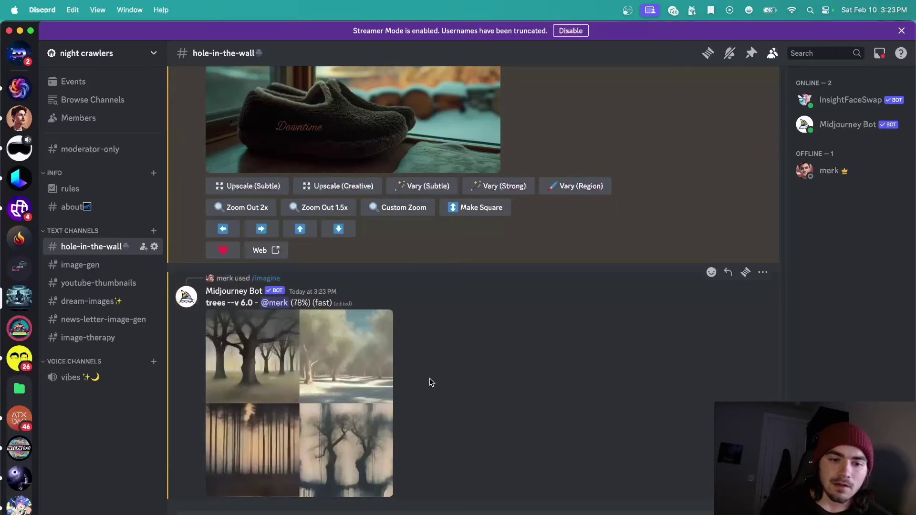
Preview the misty trees grid while rendering and again once finished.
{"action": "left_click", "coordinate": [343, 385]}
{"action": "left_click", "coordinate": [289, 392]}
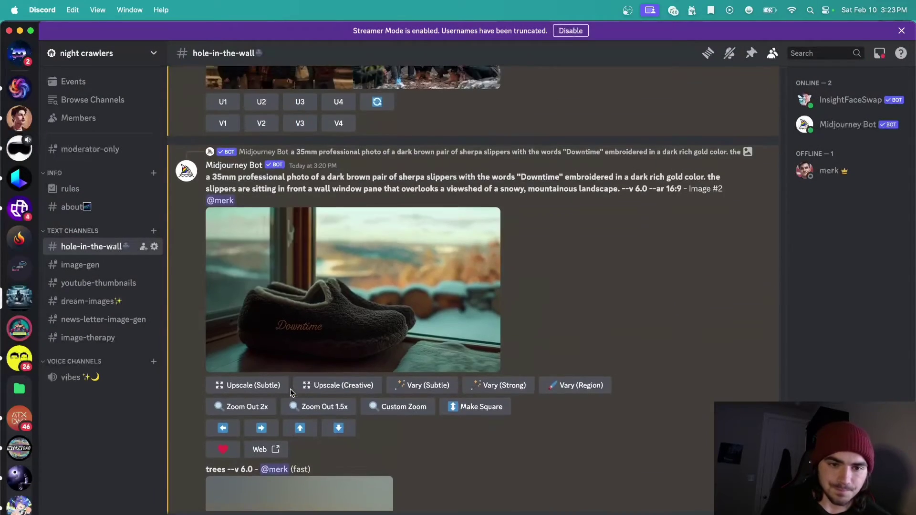
{"action": "left_click", "coordinate": [290, 390]}
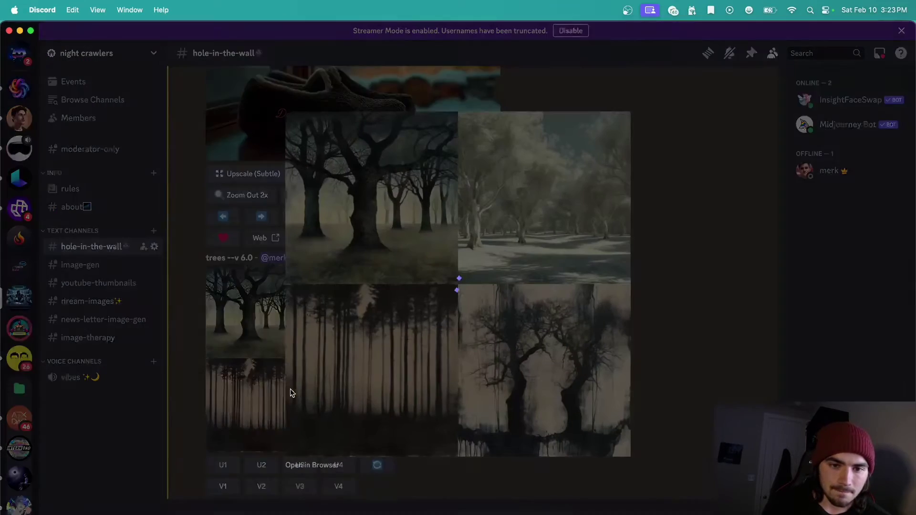
{"action": "left_click", "coordinate": [255, 379]}
{"action": "scroll", "coordinate": [254, 378], "scroll_direction": "up", "scroll_amount": 15}
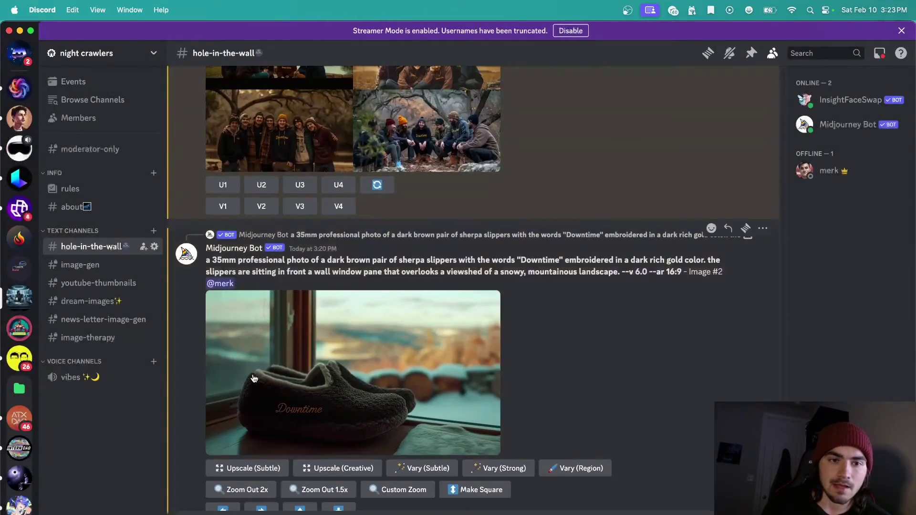
{"action": "scroll", "coordinate": [254, 378], "scroll_direction": "up", "scroll_amount": 20}
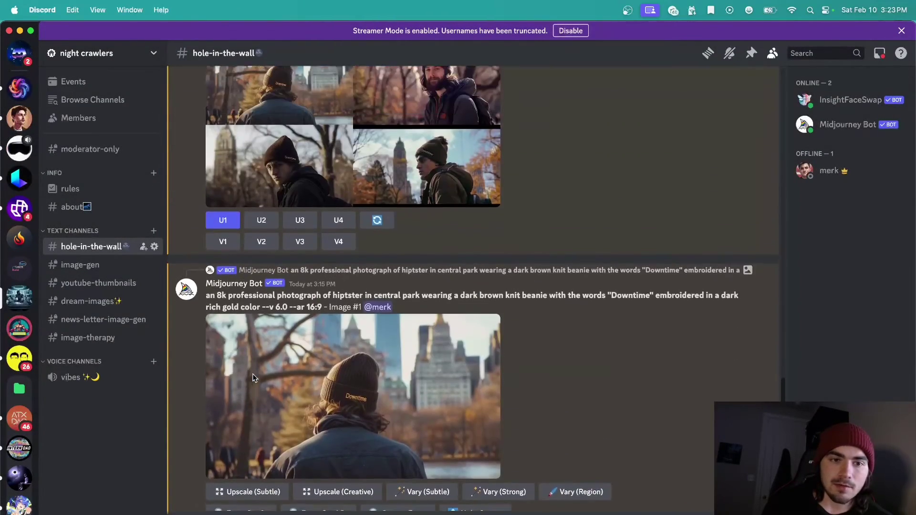
{"action": "scroll", "coordinate": [253, 379], "scroll_direction": "up", "scroll_amount": 20}
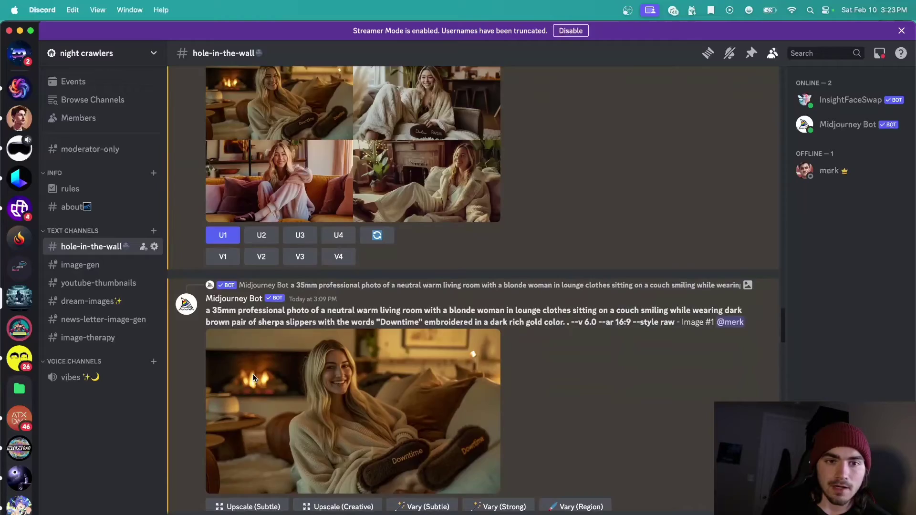
{"action": "scroll", "coordinate": [254, 378], "scroll_direction": "up", "scroll_amount": 15}
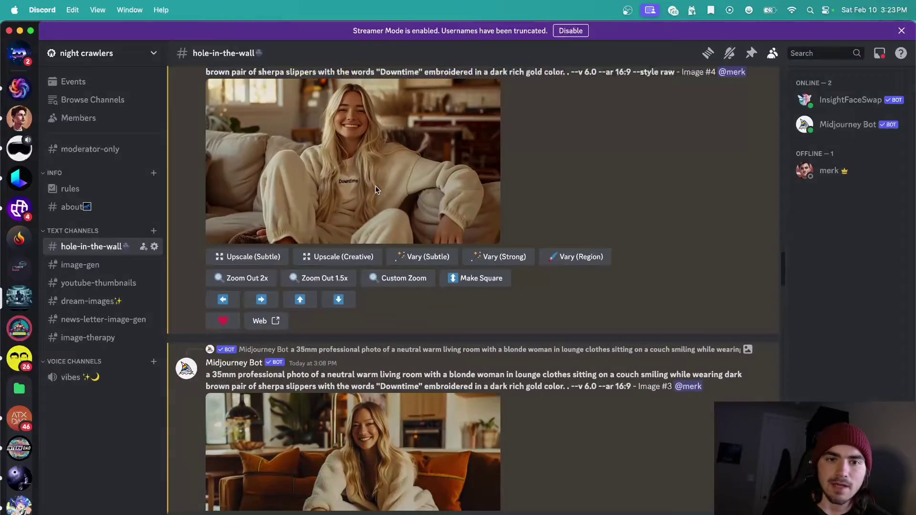
{"action": "left_click", "coordinate": [481, 200]}
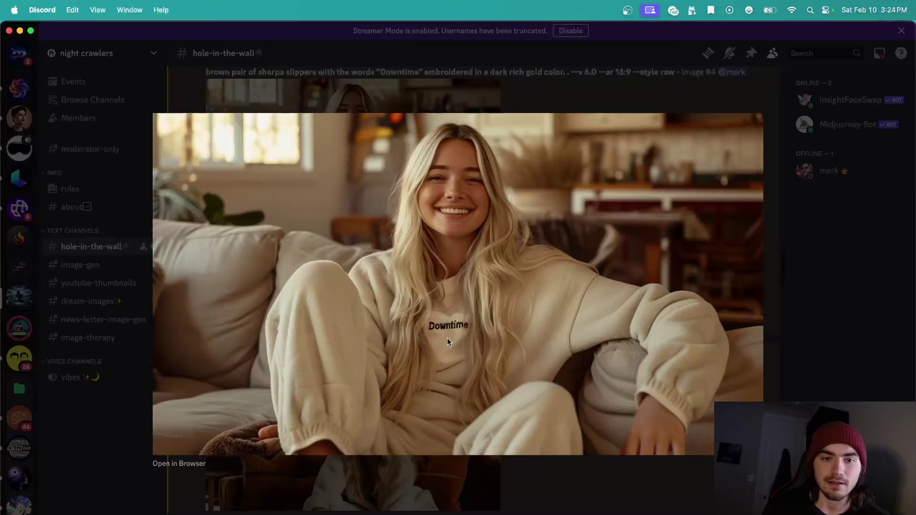
{"action": "left_click", "coordinate": [471, 89]}
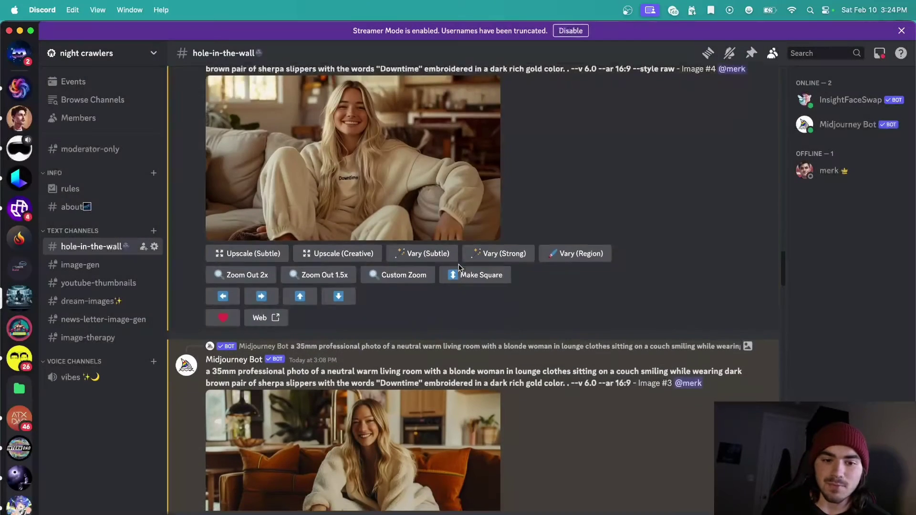
{"action": "scroll", "coordinate": [460, 268], "scroll_direction": "down", "scroll_amount": 5}
{"action": "scroll", "coordinate": [459, 268], "scroll_direction": "down", "scroll_amount": 3}
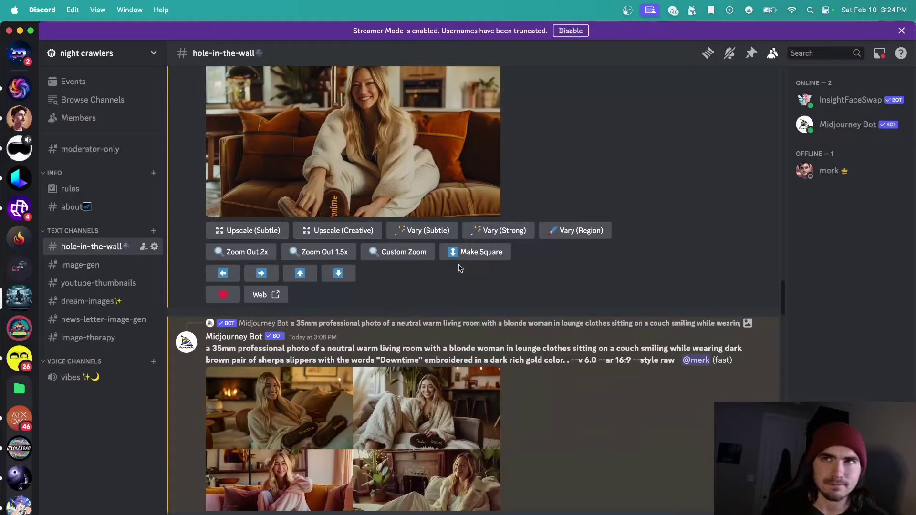
{"action": "scroll", "coordinate": [460, 268], "scroll_direction": "down", "scroll_amount": 5}
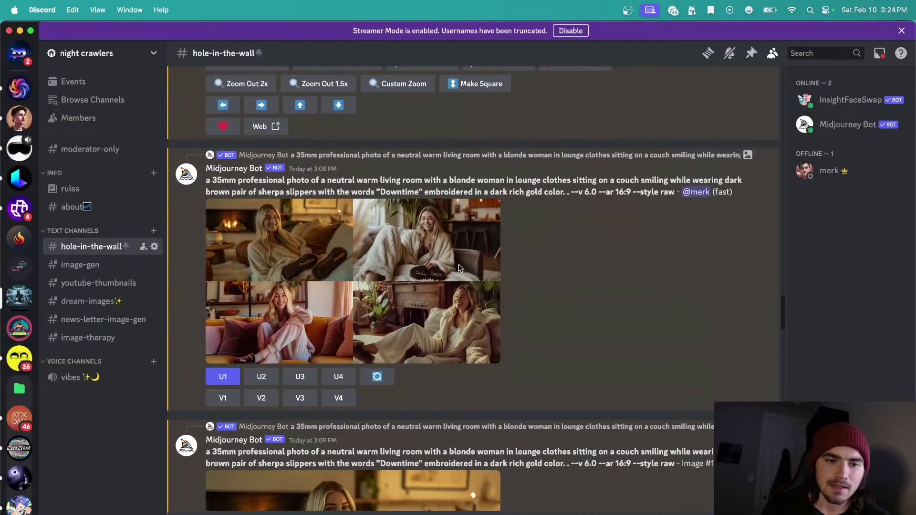
{"action": "scroll", "coordinate": [490, 244], "scroll_direction": "up", "scroll_amount": 1}
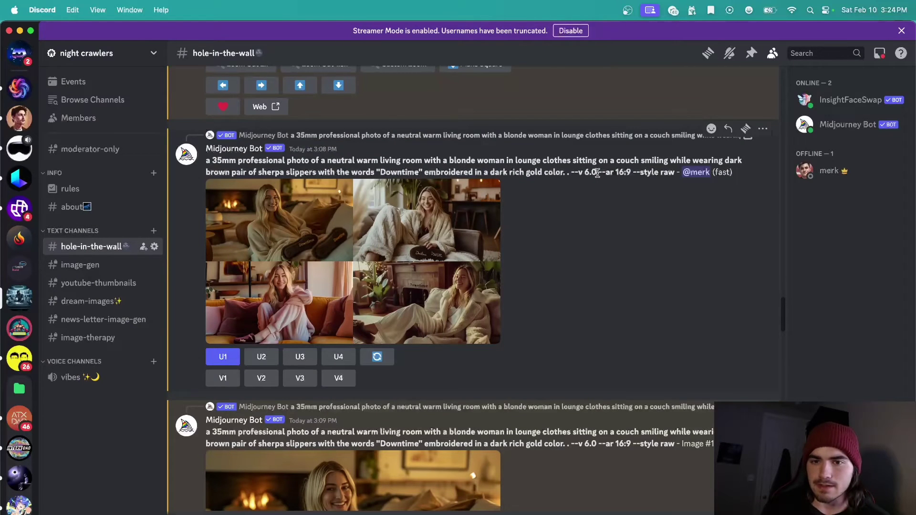
{"action": "left_click_drag", "start_coordinate": [598, 173], "coordinate": [630, 175]}
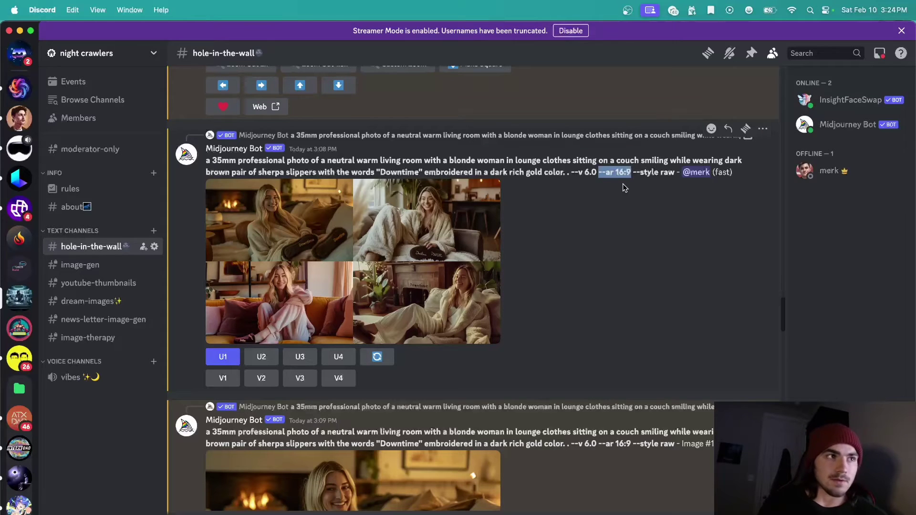
{"action": "scroll", "coordinate": [623, 184], "scroll_direction": "down", "scroll_amount": 15}
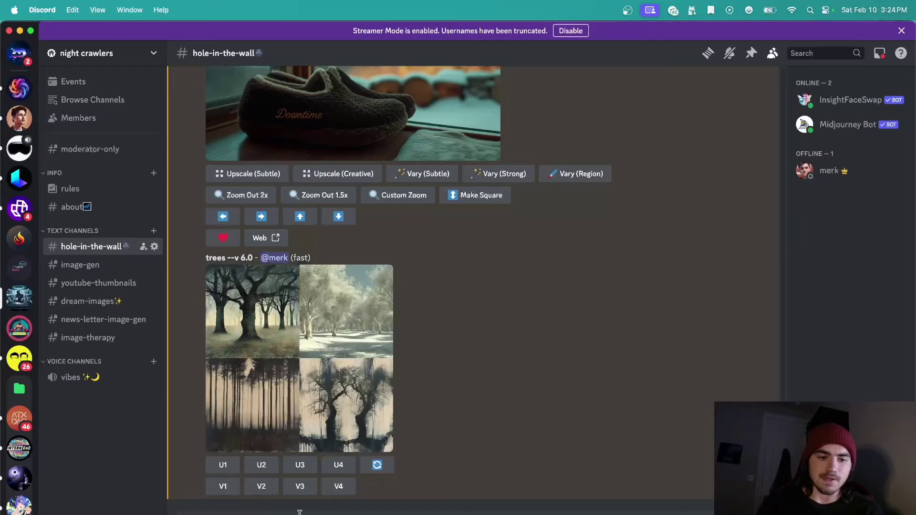
Reuse the snowy-window slippers prompt in a new /imagine with --ar 9:16 and send it.
{"action": "type", "text": "/im"}
{"action": "key", "text": "Tab"}
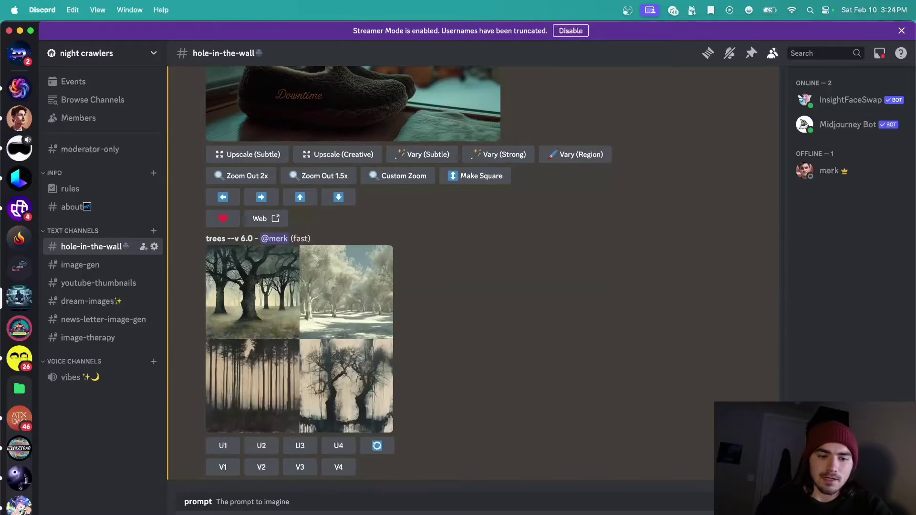
{"action": "scroll", "coordinate": [620, 179], "scroll_direction": "up", "scroll_amount": 4}
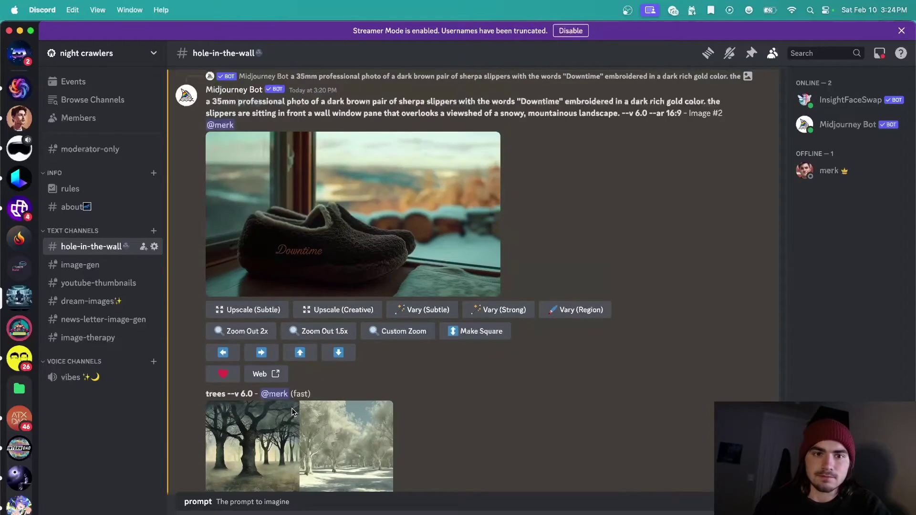
{"action": "left_click_drag", "start_coordinate": [681, 135], "coordinate": [202, 125]}
{"action": "key", "text": "super+c"}
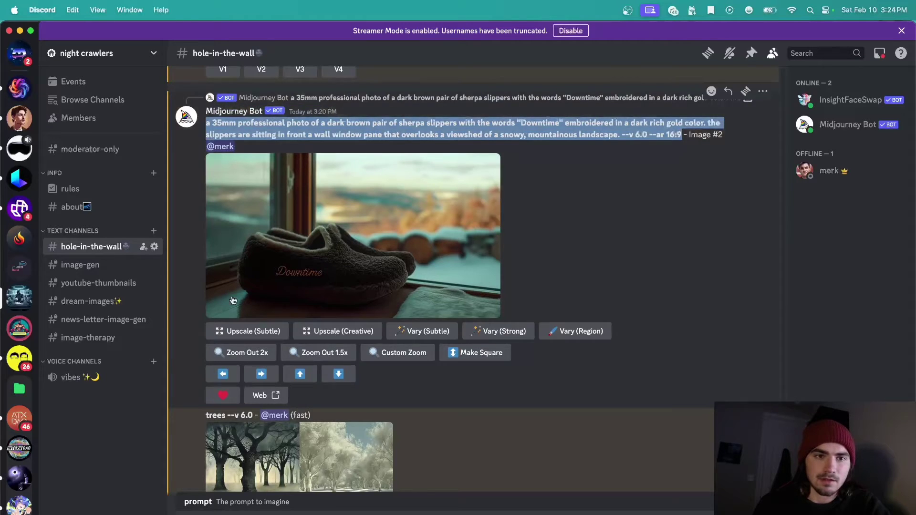
{"action": "scroll", "coordinate": [277, 477], "scroll_direction": "down", "scroll_amount": 4}
{"action": "key", "text": "super+v"}
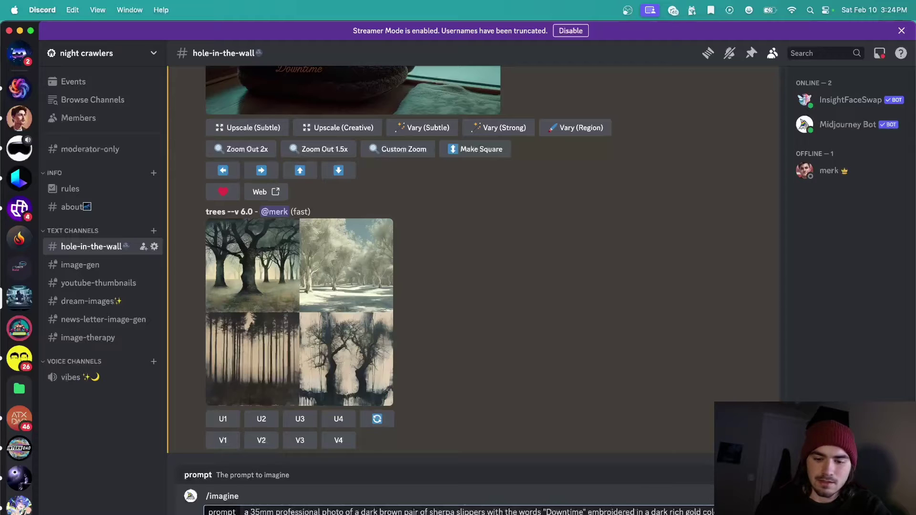
{"action": "key", "text": "Return"}
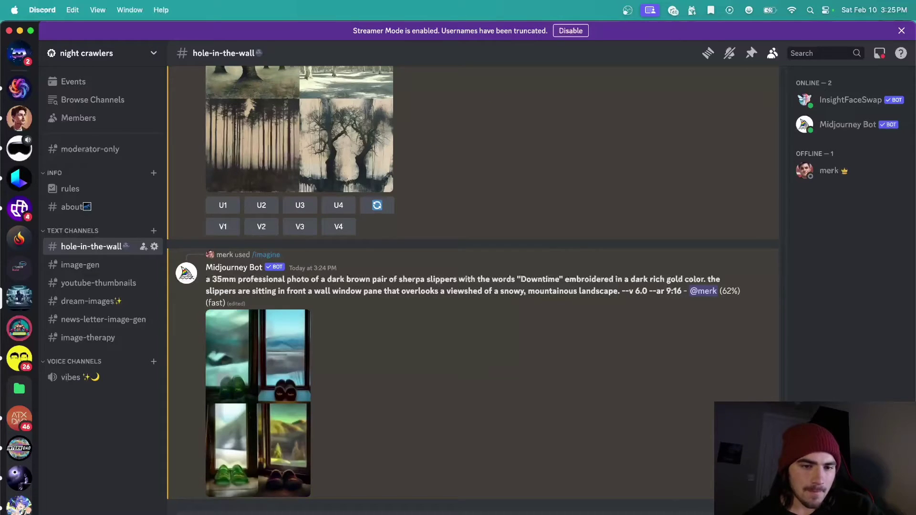
Preview the vertical four-image slipper grid in progress and when finished.
{"action": "left_click", "coordinate": [279, 442]}
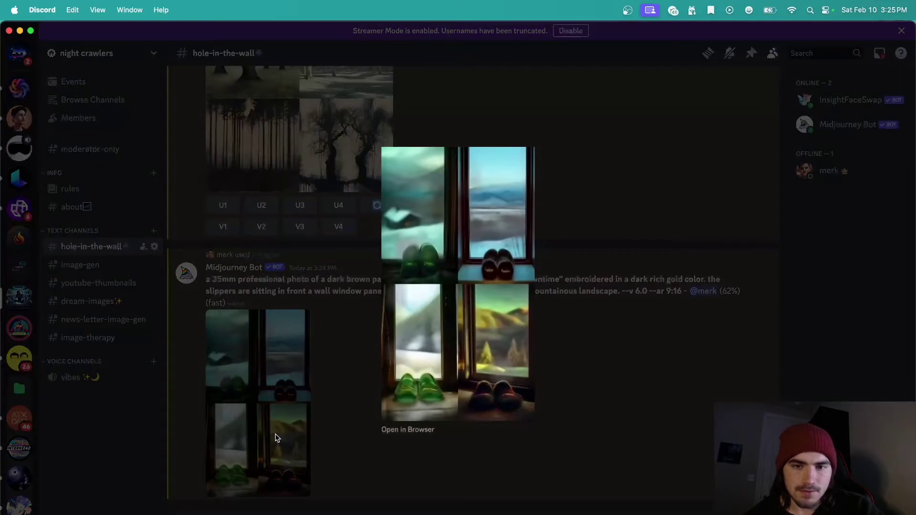
{"action": "left_click", "coordinate": [275, 436]}
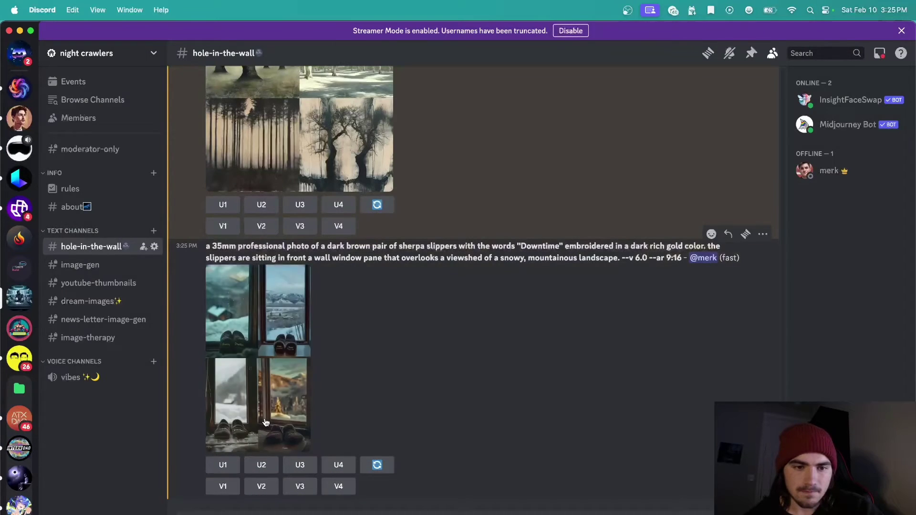
{"action": "left_click", "coordinate": [271, 419]}
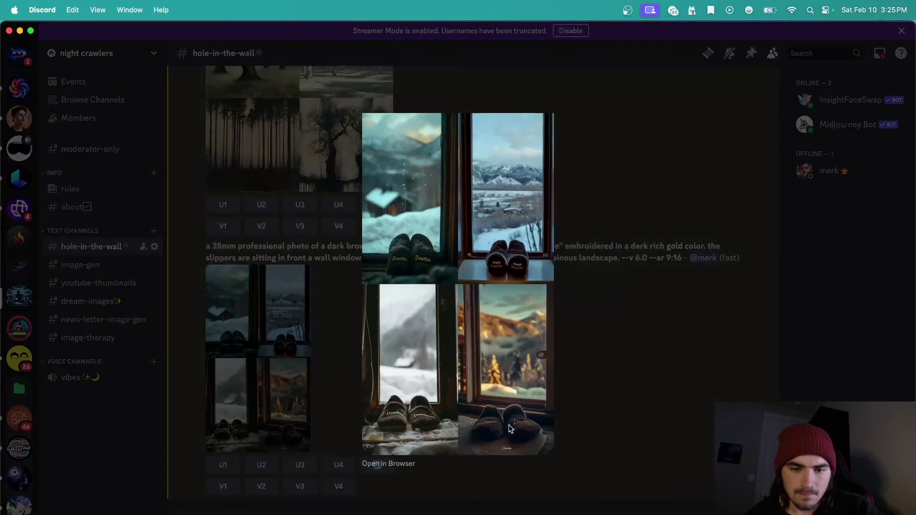
{"action": "left_click", "coordinate": [604, 422]}
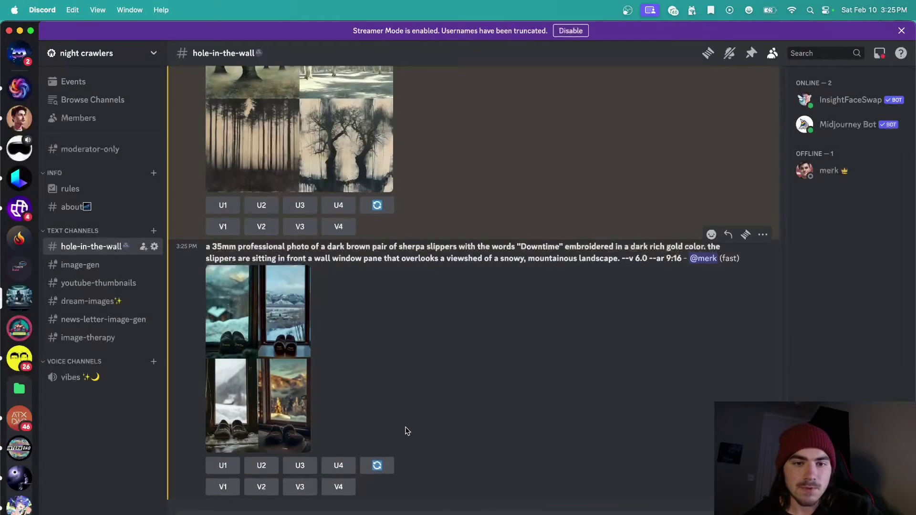
Upscale images 4 and 3 of the Austin friends grid and preview both upscales.
{"action": "scroll", "coordinate": [407, 431], "scroll_direction": "up", "scroll_amount": 10}
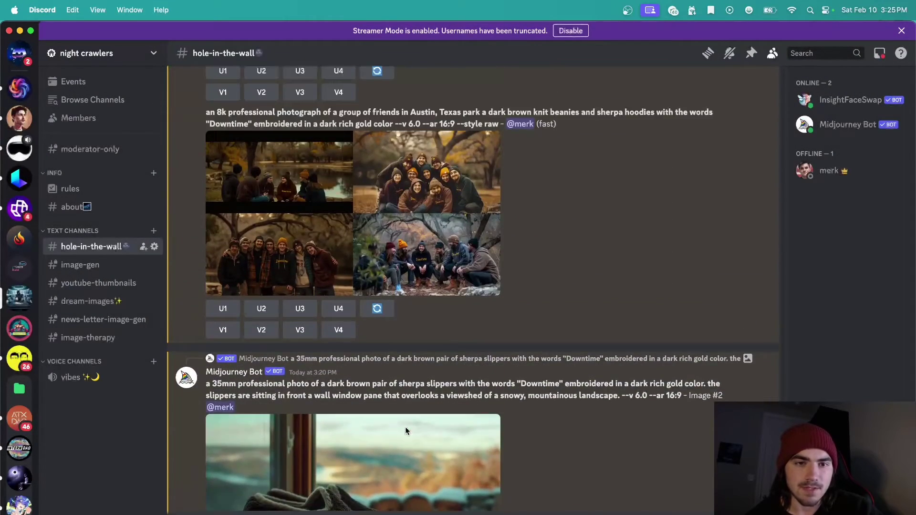
{"action": "scroll", "coordinate": [406, 431], "scroll_direction": "up", "scroll_amount": 5}
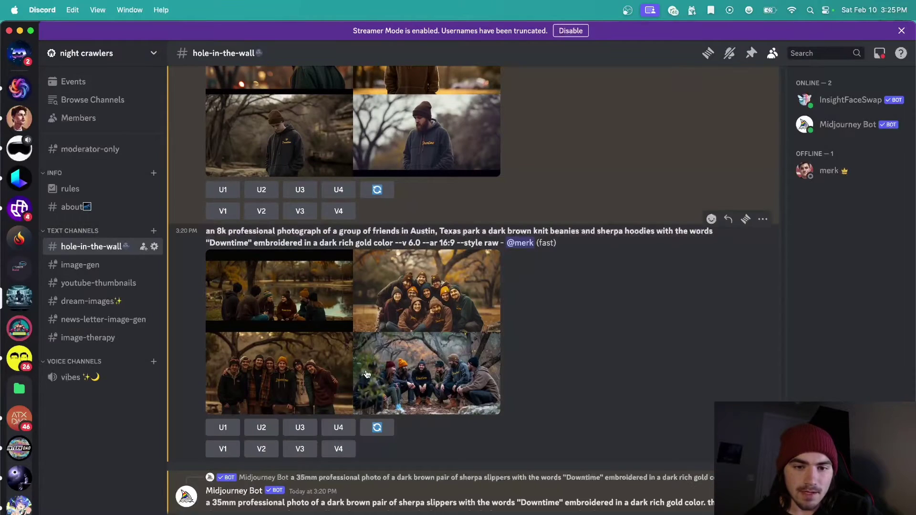
{"action": "left_click", "coordinate": [335, 422]}
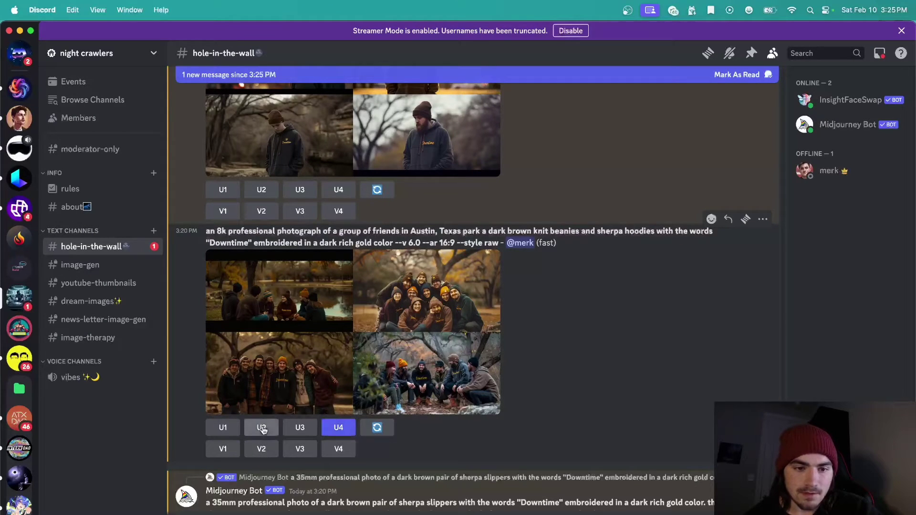
{"action": "left_click", "coordinate": [300, 427]}
{"action": "scroll", "coordinate": [291, 426], "scroll_direction": "down", "scroll_amount": 10}
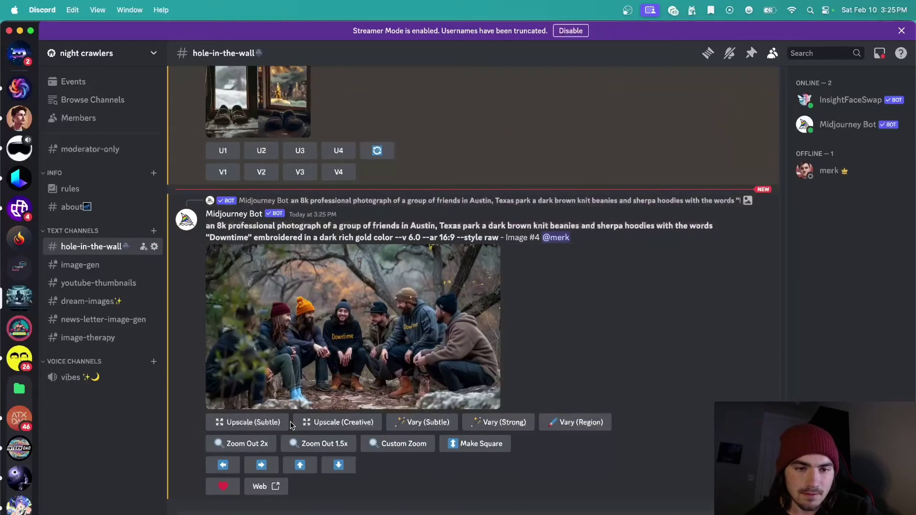
{"action": "left_click", "coordinate": [286, 324]}
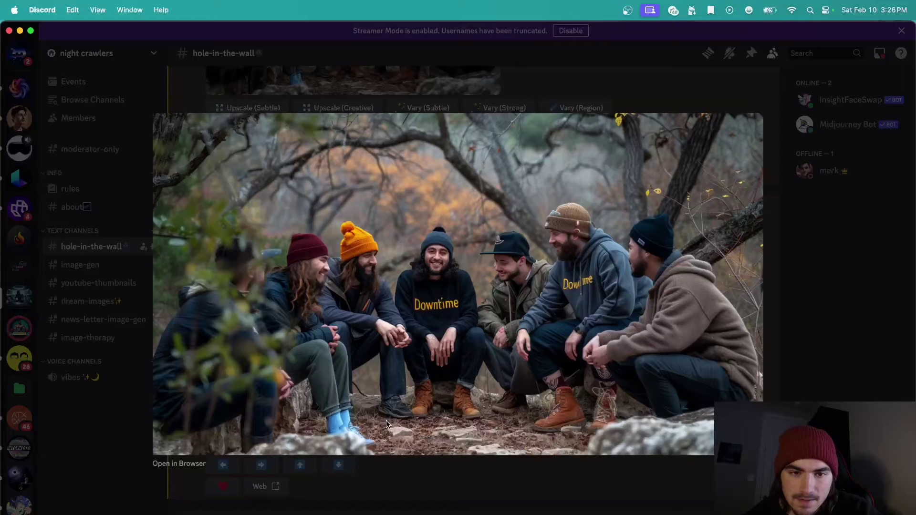
{"action": "left_click", "coordinate": [393, 462]}
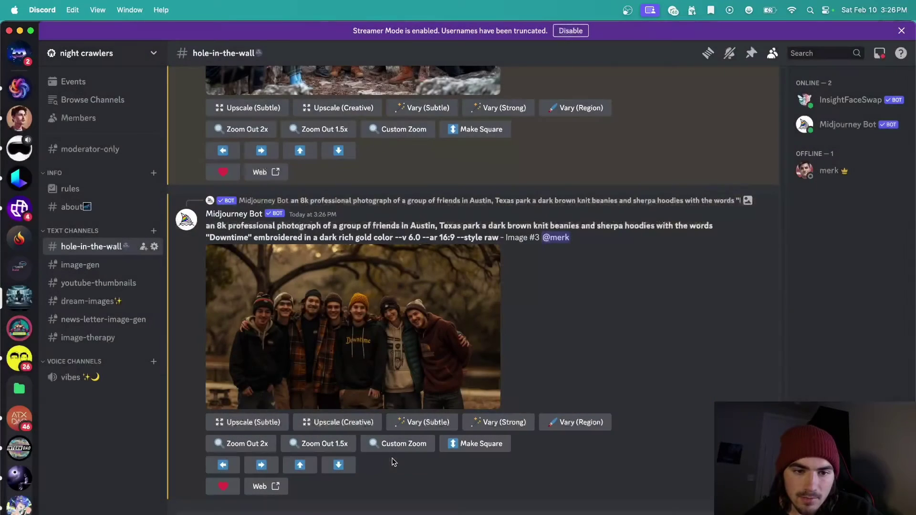
{"action": "left_click", "coordinate": [348, 345]}
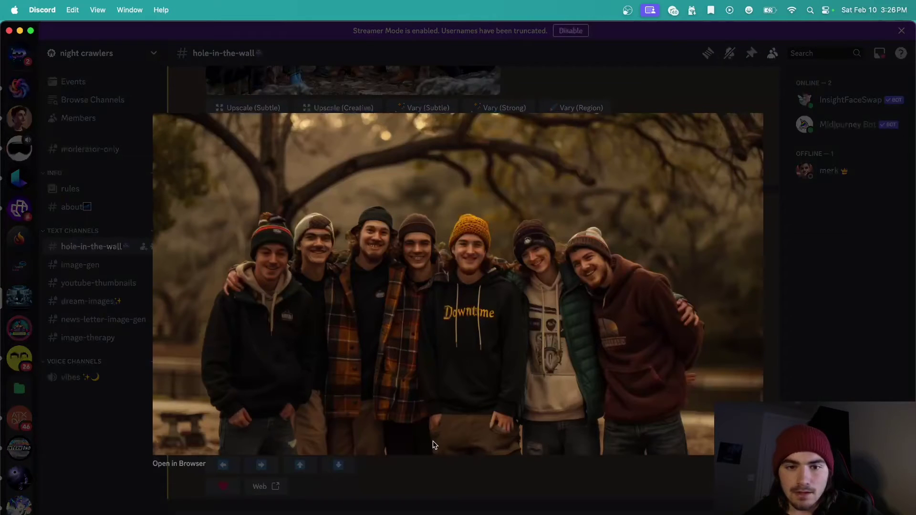
{"action": "left_click", "coordinate": [432, 471]}
Upscale image 4 of the single-friend hoodie grid and preview the portrait.
{"action": "scroll", "coordinate": [395, 400], "scroll_direction": "up", "scroll_amount": 2}
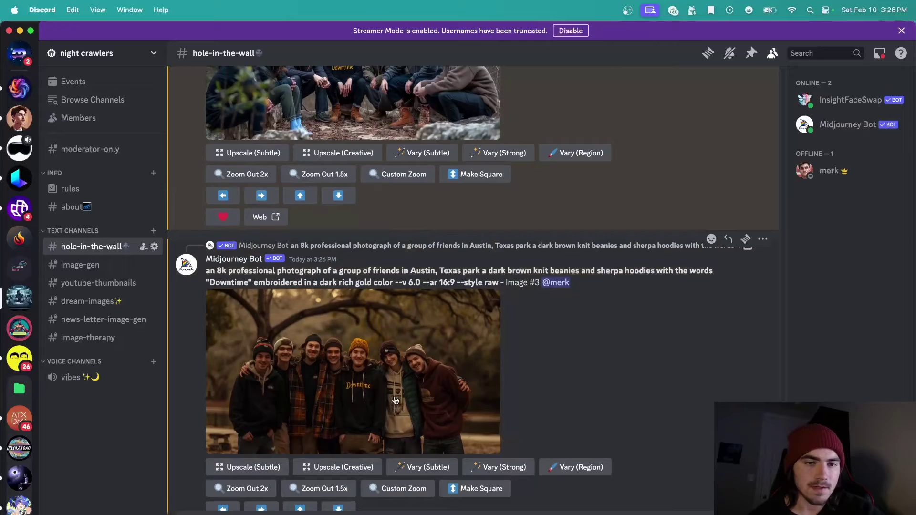
{"action": "scroll", "coordinate": [395, 400], "scroll_direction": "up", "scroll_amount": 10}
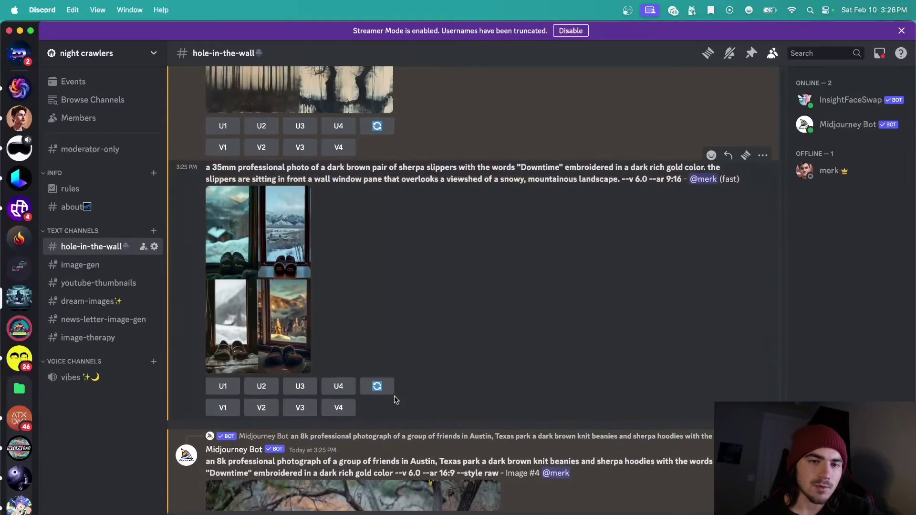
{"action": "scroll", "coordinate": [395, 400], "scroll_direction": "up", "scroll_amount": 10}
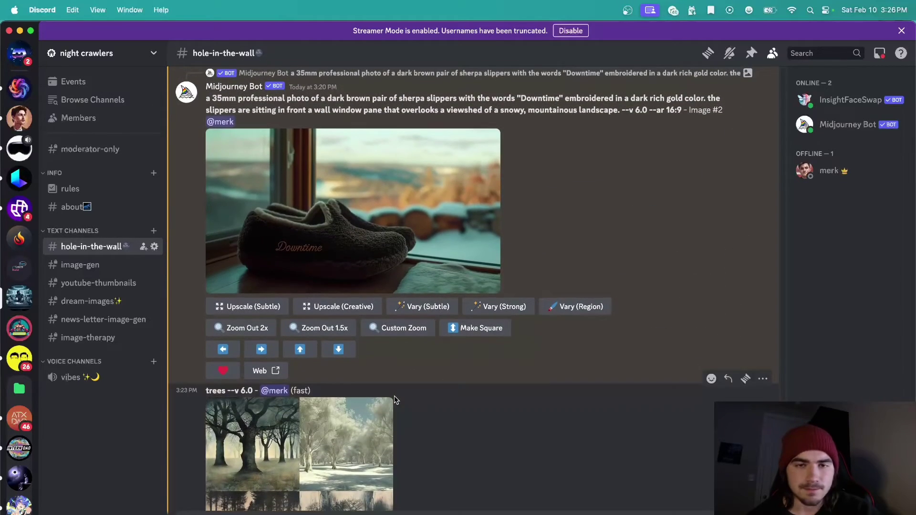
{"action": "scroll", "coordinate": [395, 399], "scroll_direction": "up", "scroll_amount": 10}
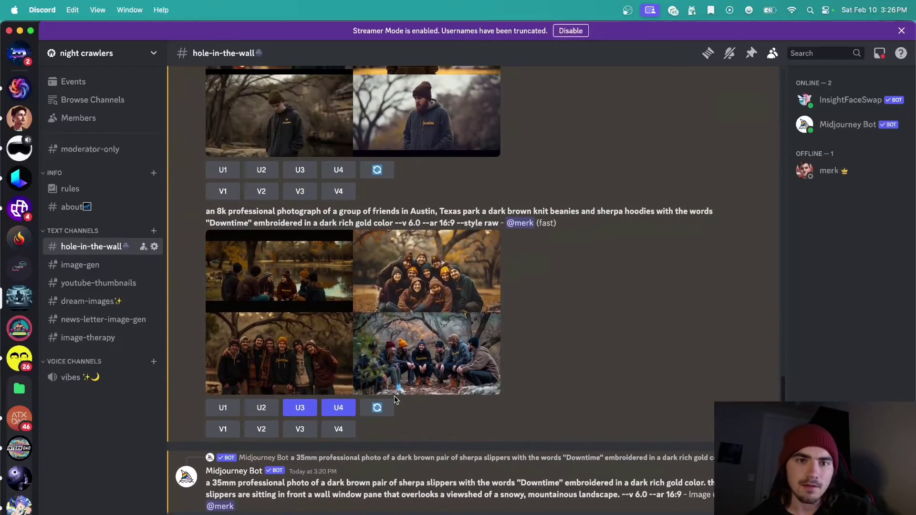
{"action": "scroll", "coordinate": [395, 400], "scroll_direction": "up", "scroll_amount": 10}
{"action": "scroll", "coordinate": [354, 416], "scroll_direction": "down", "scroll_amount": 5}
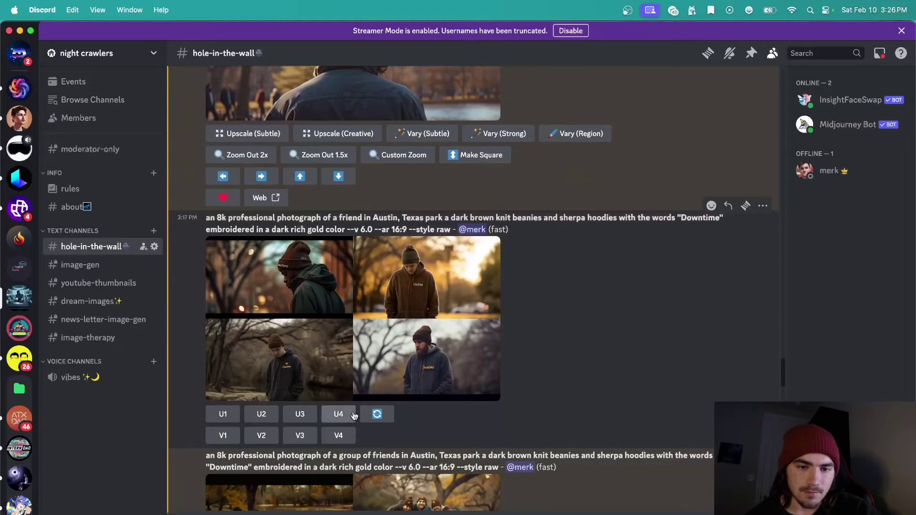
{"action": "left_click", "coordinate": [353, 415]}
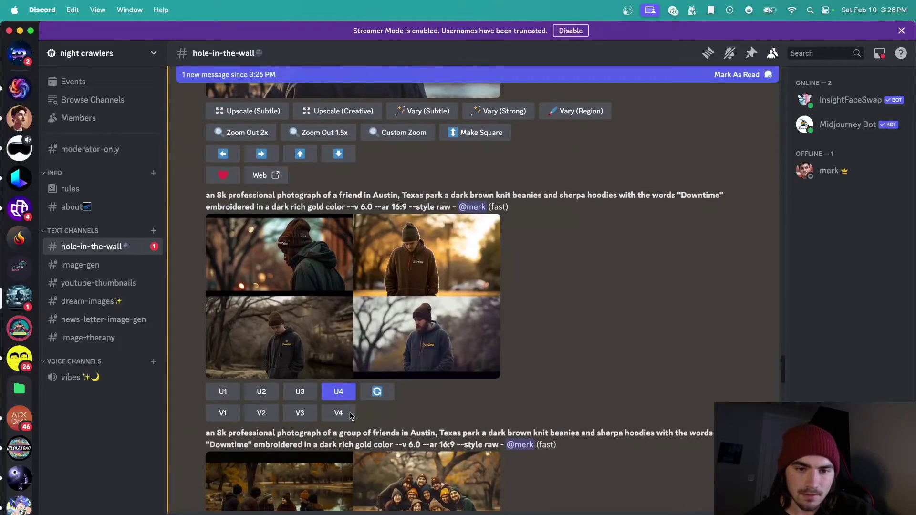
{"action": "scroll", "coordinate": [350, 415], "scroll_direction": "down", "scroll_amount": 10}
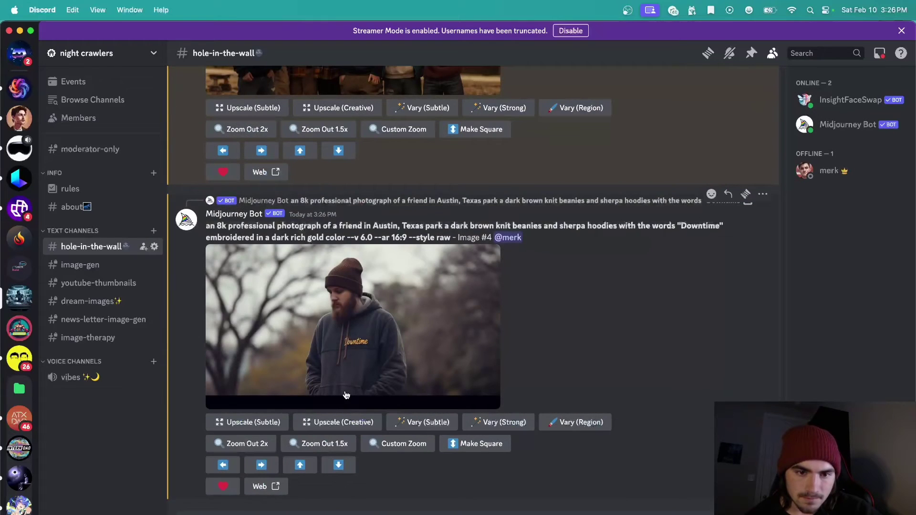
{"action": "left_click", "coordinate": [334, 363]}
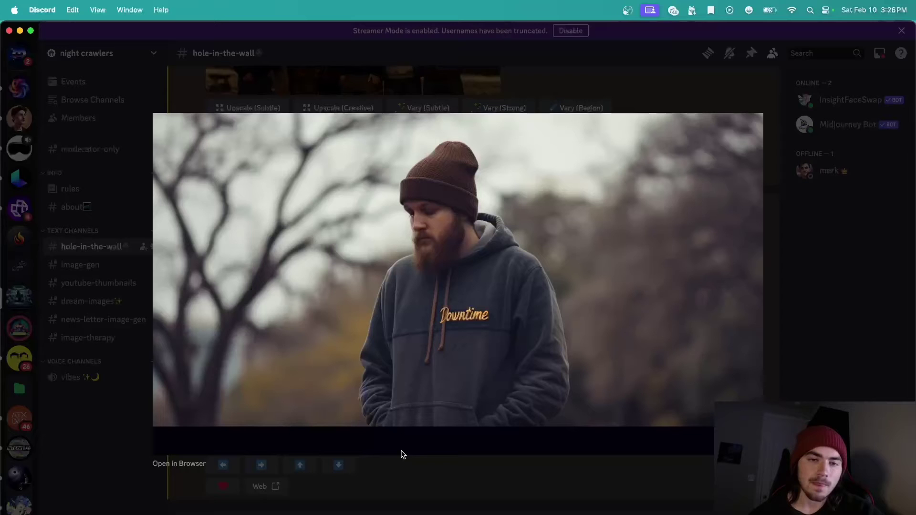
{"action": "left_click", "coordinate": [399, 486]}
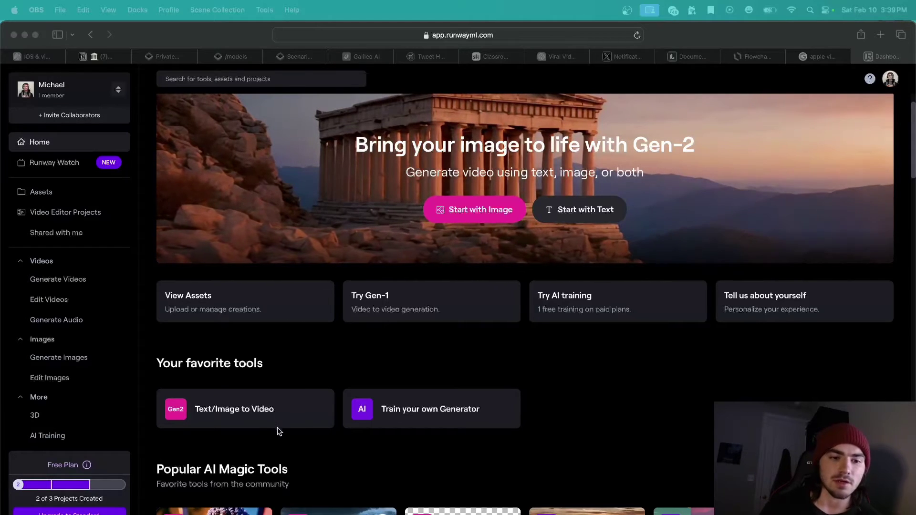
Open Runway's Text/Image to Video generator and dismiss the save-location choice.
{"action": "left_click", "coordinate": [258, 433]}
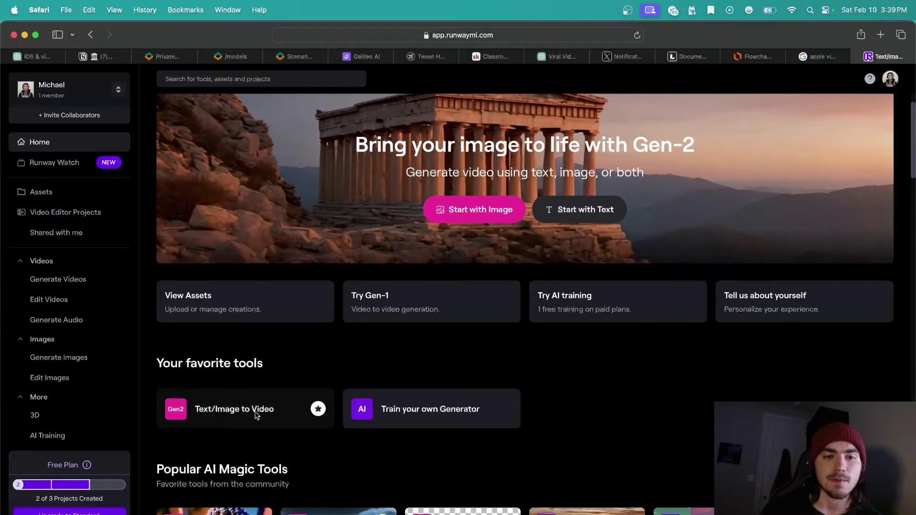
{"action": "left_click", "coordinate": [256, 415]}
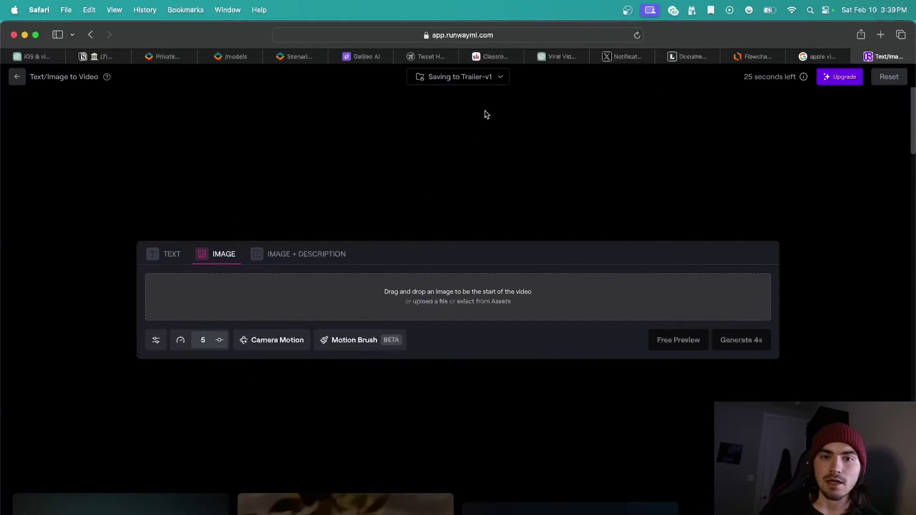
{"action": "left_click", "coordinate": [482, 82]}
{"action": "left_click", "coordinate": [427, 127]}
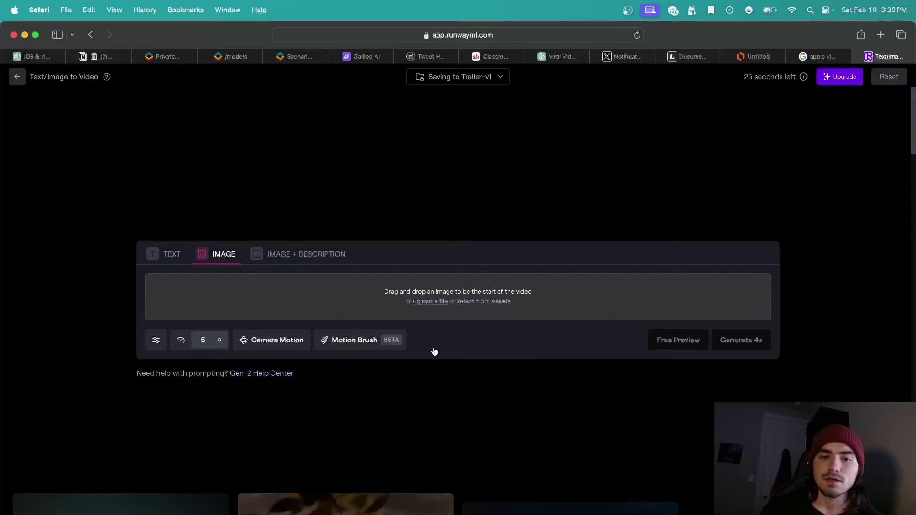
Upload downtime-beanie.png as the video's starting frame after previewing it.
{"action": "left_click", "coordinate": [437, 303]}
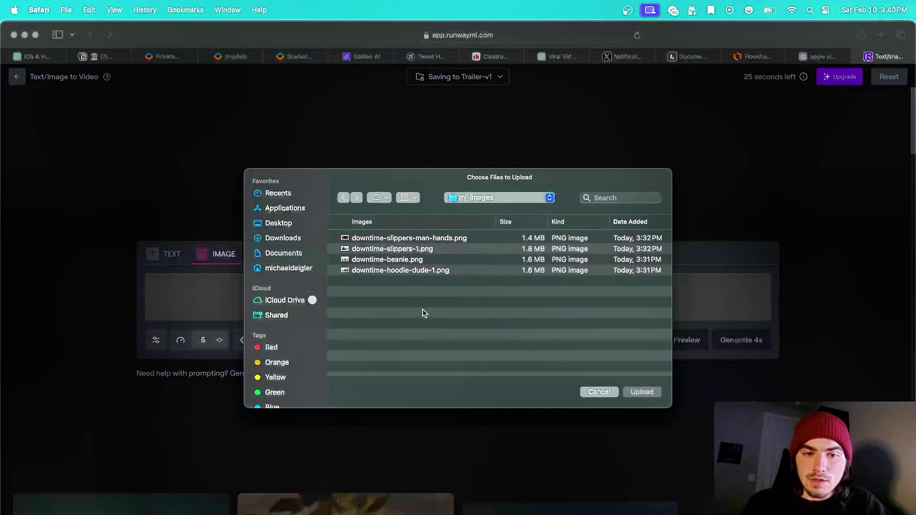
{"action": "left_click", "coordinate": [428, 260]}
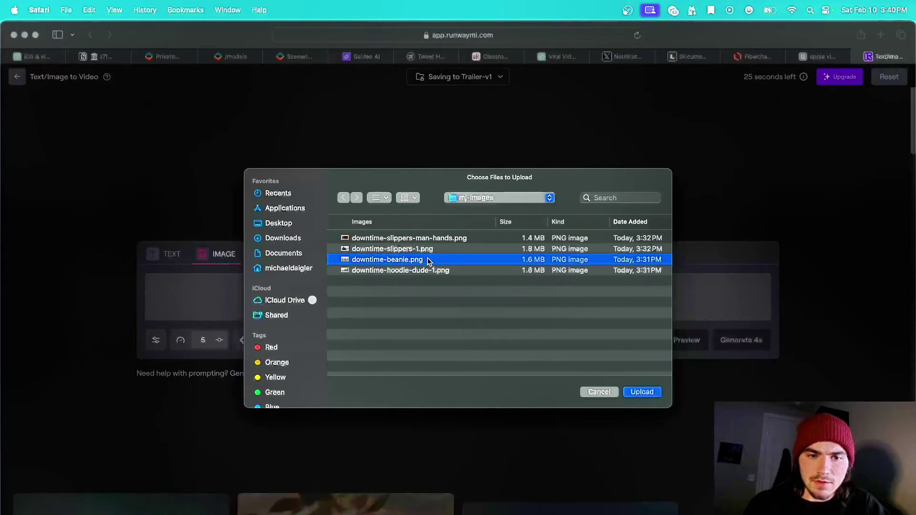
{"action": "key", "text": "space"}
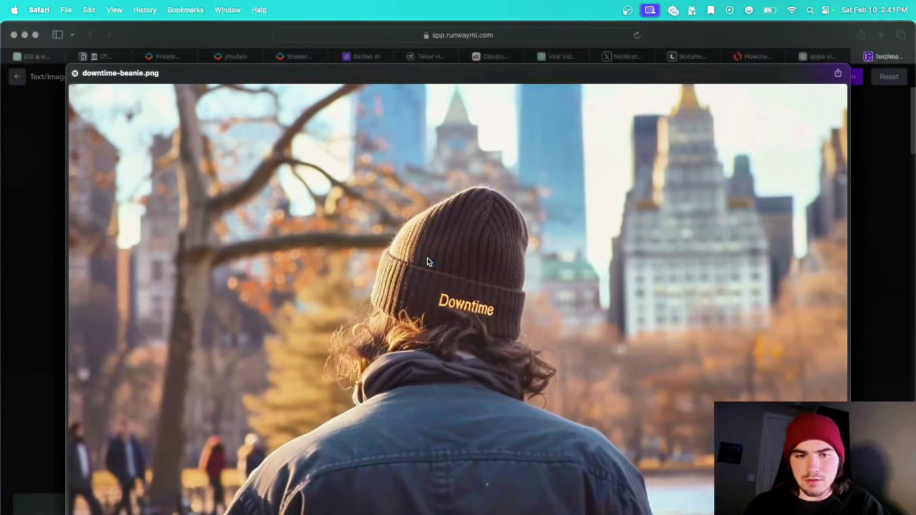
{"action": "key", "text": "space"}
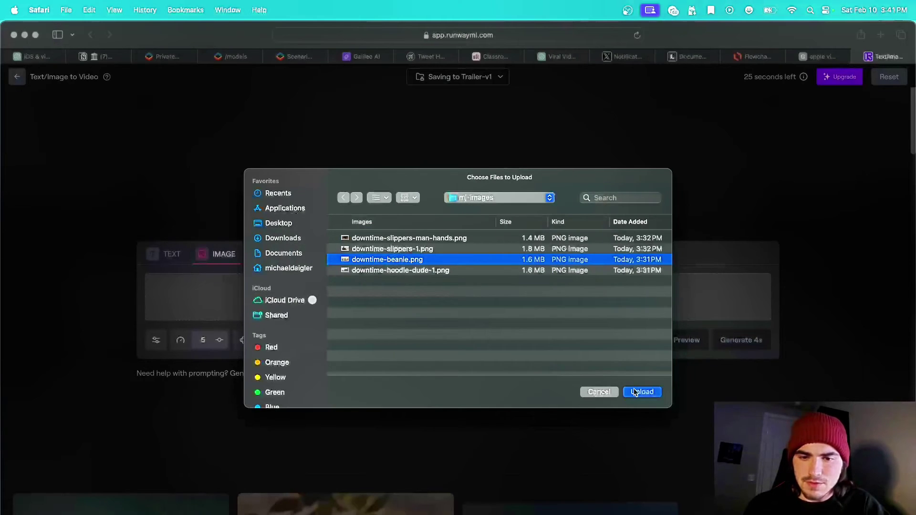
{"action": "left_click", "coordinate": [635, 392]}
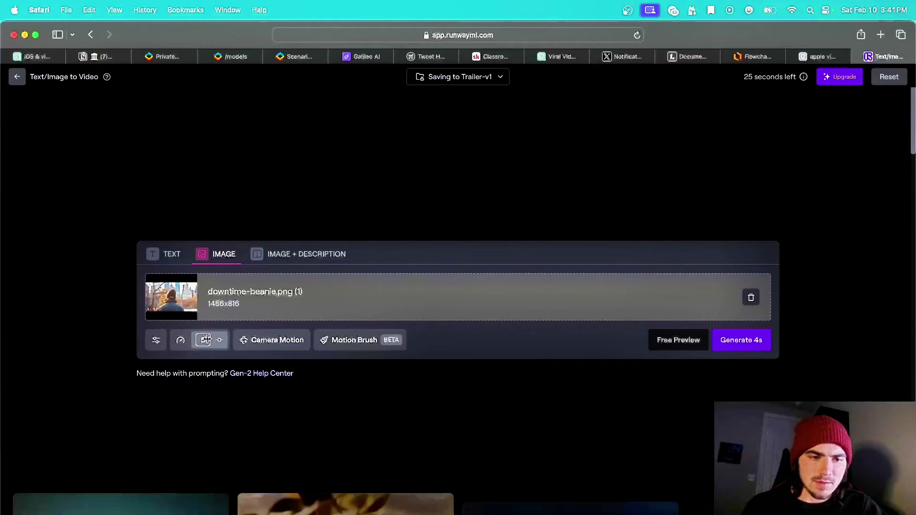
Give the beanie clip zoom -1.5 and horizontal -2.0 camera motion, then generate 4 seconds.
{"action": "left_click", "coordinate": [262, 340]}
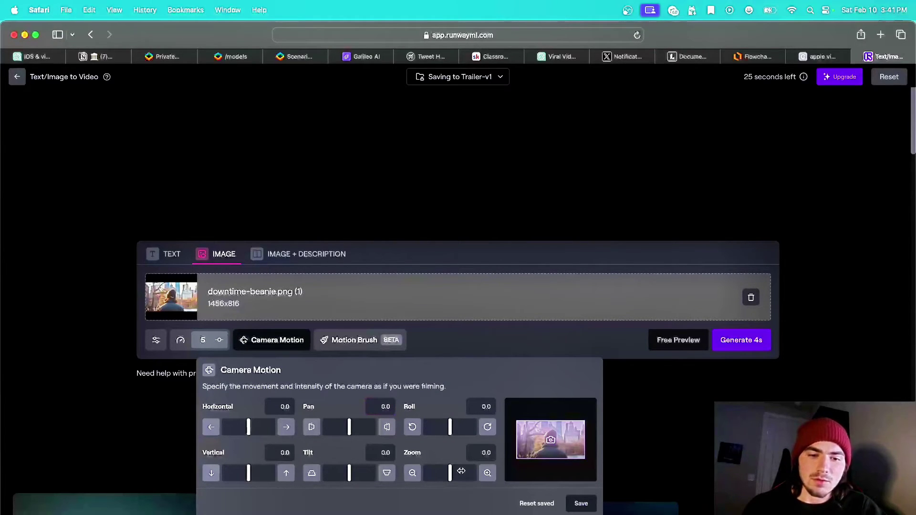
{"action": "left_click", "coordinate": [418, 473]}
{"action": "left_click", "coordinate": [418, 472]}
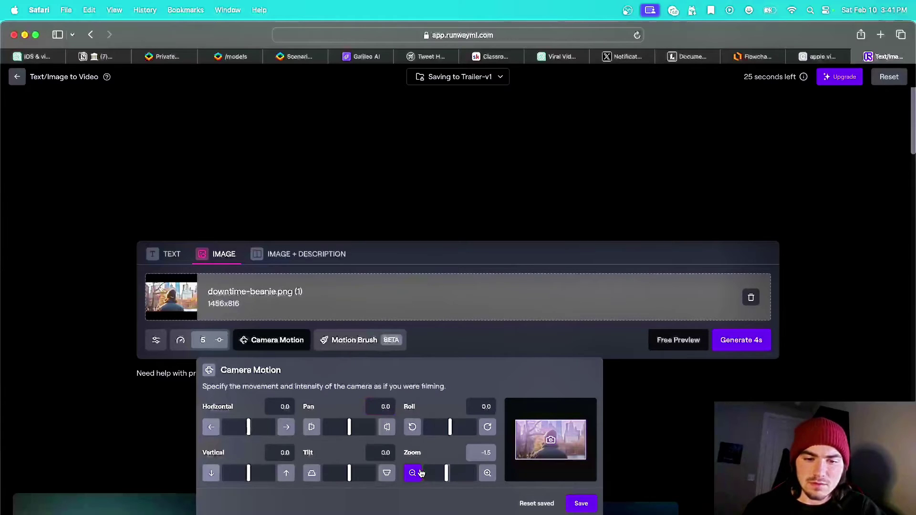
{"action": "left_click", "coordinate": [416, 473]}
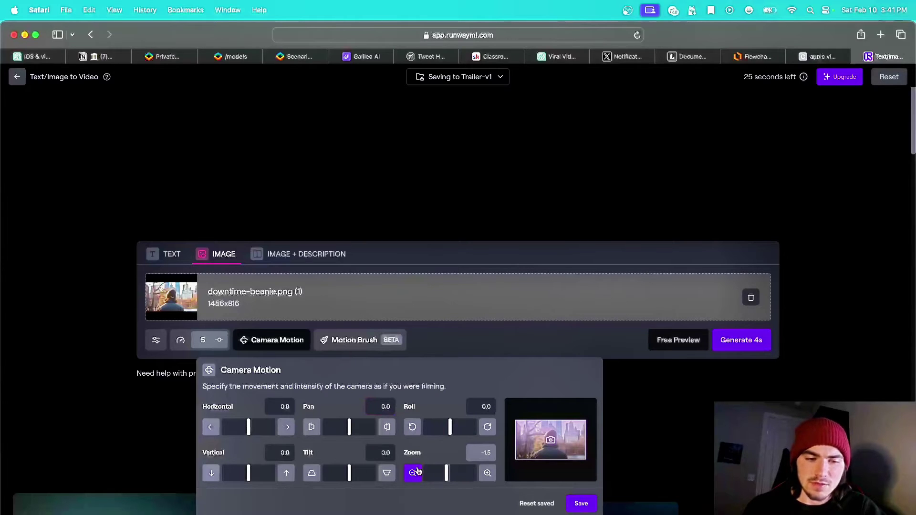
{"action": "left_click", "coordinate": [211, 427]}
{"action": "left_click", "coordinate": [212, 427]}
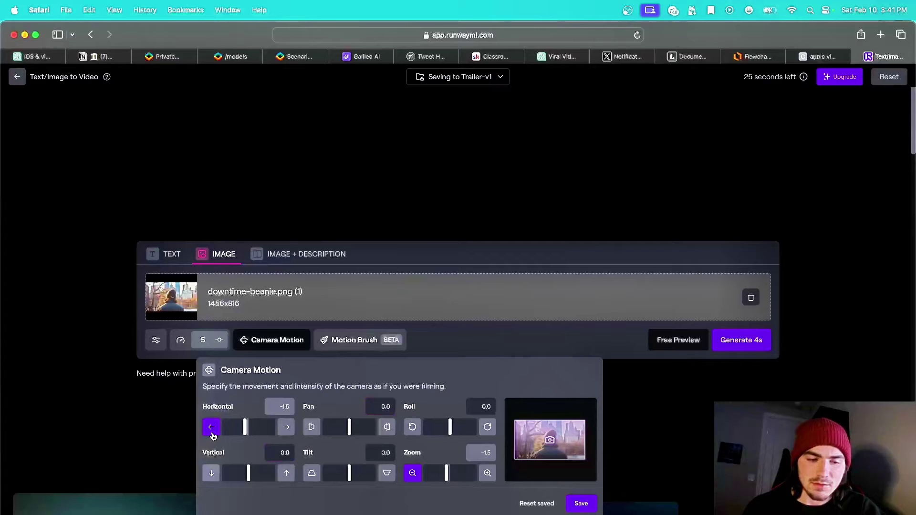
{"action": "left_click", "coordinate": [213, 432]}
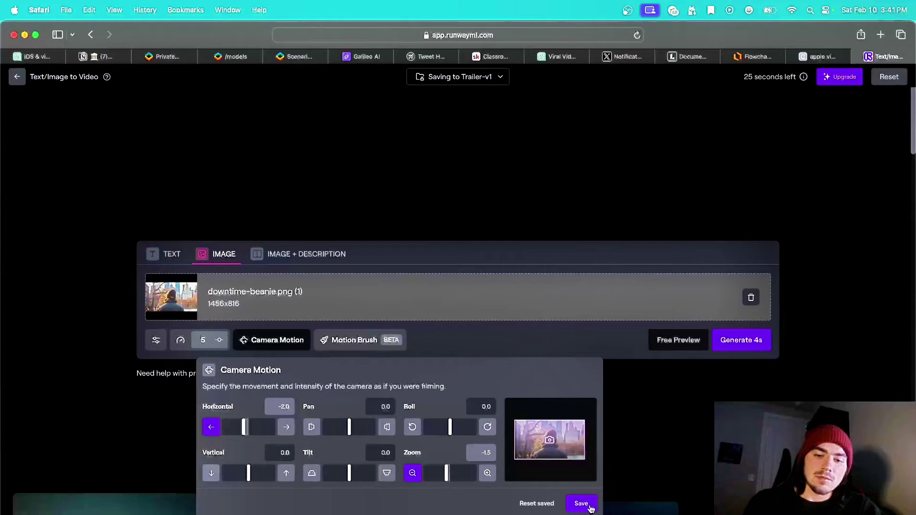
{"action": "left_click", "coordinate": [581, 505]}
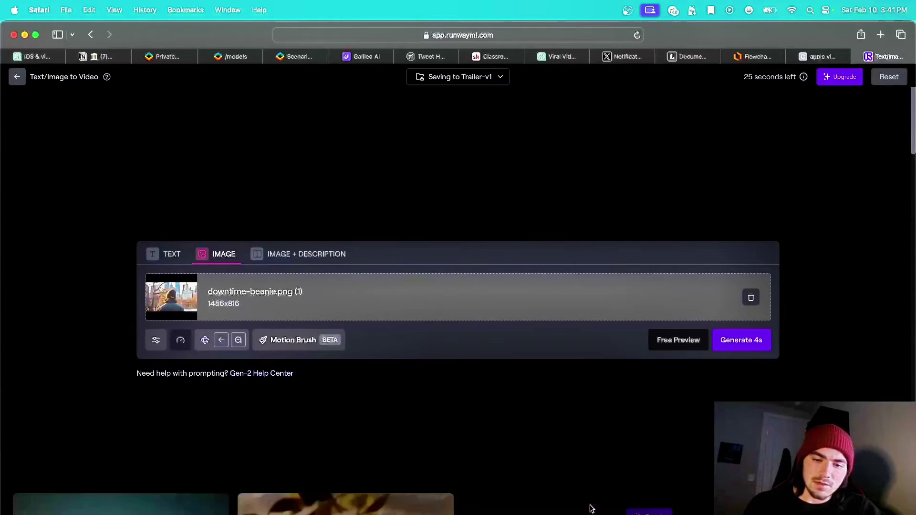
{"action": "left_click", "coordinate": [742, 339]}
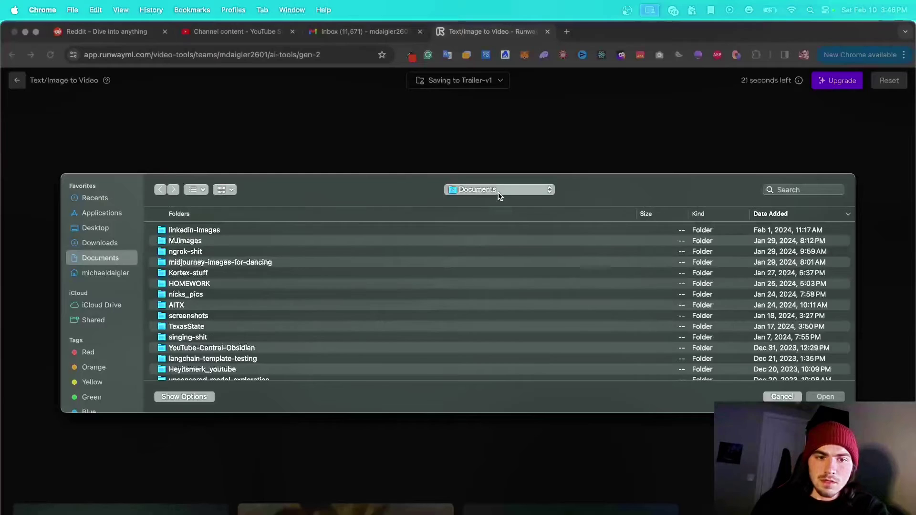
Upload downtime-slippers-1.png from mj-images and open the Motion Brush editor on it.
{"action": "left_click", "coordinate": [498, 195]}
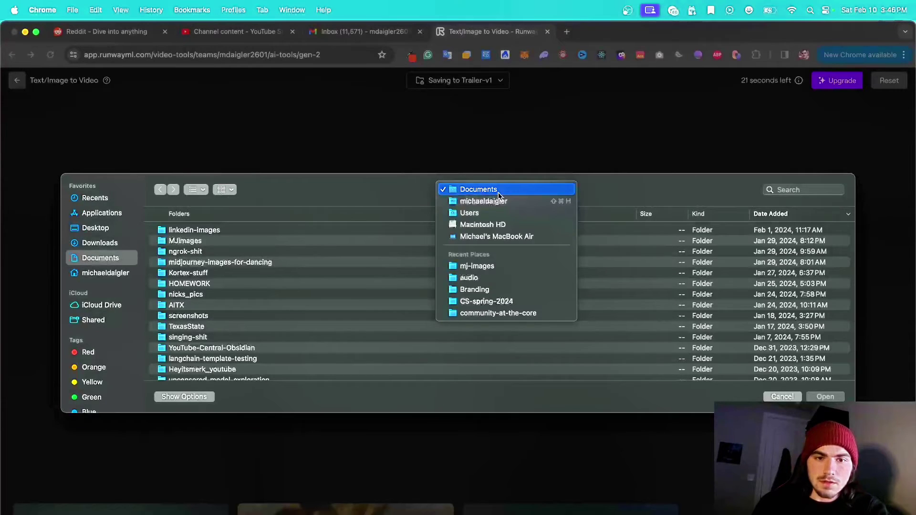
{"action": "left_click", "coordinate": [495, 266]}
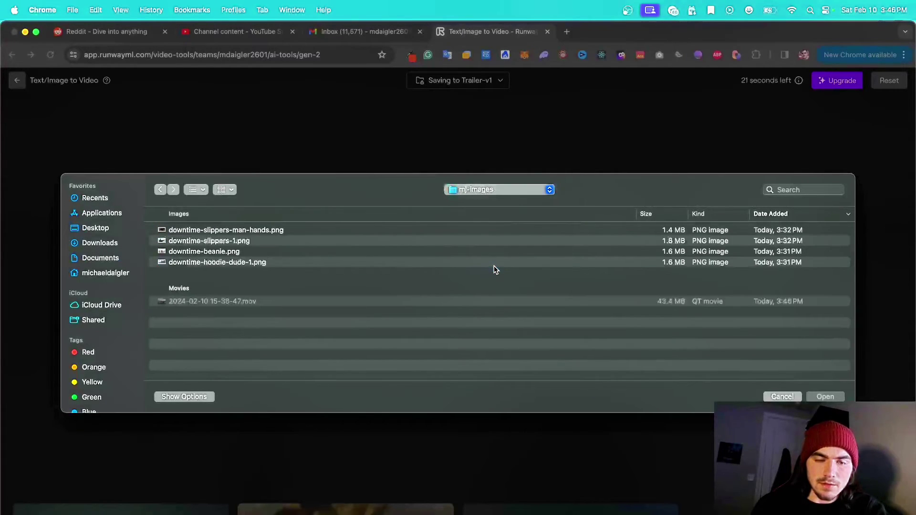
{"action": "left_click", "coordinate": [244, 246]}
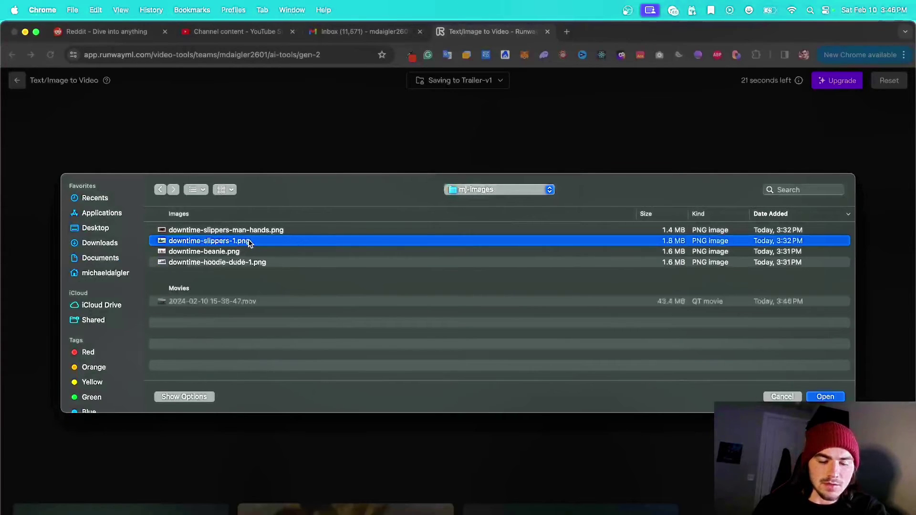
{"action": "key", "text": "space"}
{"action": "key", "text": "space"}
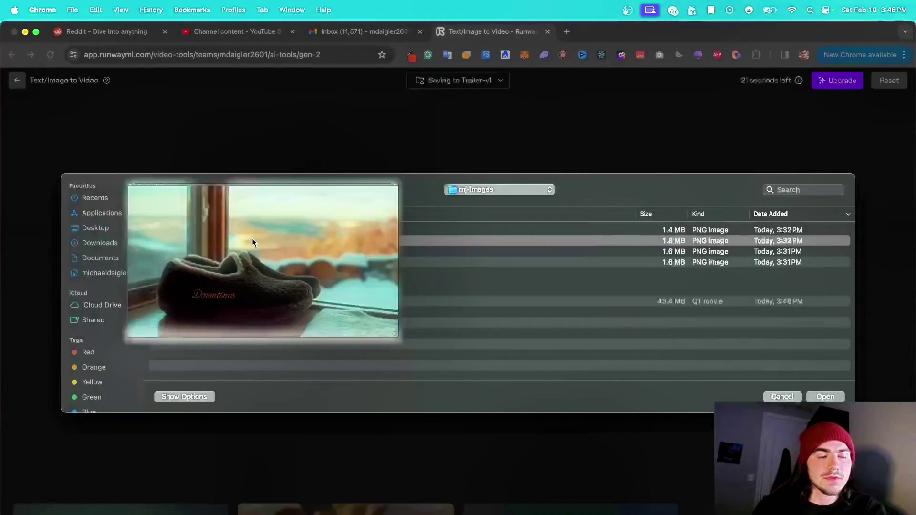
{"action": "left_click", "coordinate": [819, 394]}
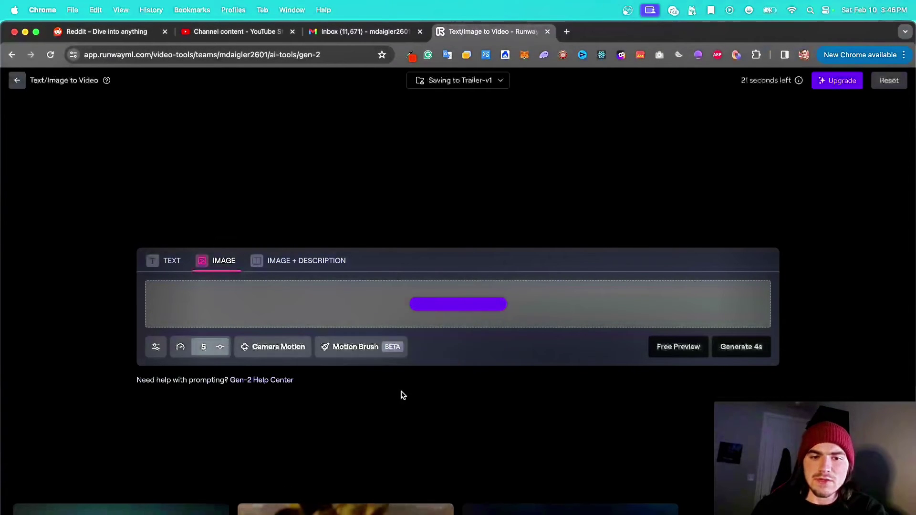
{"action": "left_click", "coordinate": [356, 348]}
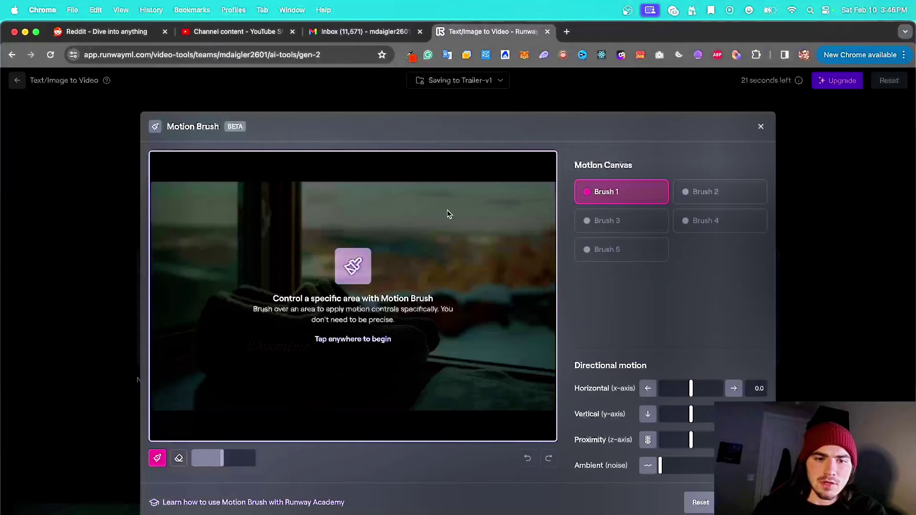
Paint Brush 1 over the slipper soles with downward vertical and proximity motion.
{"action": "left_click", "coordinate": [376, 337]}
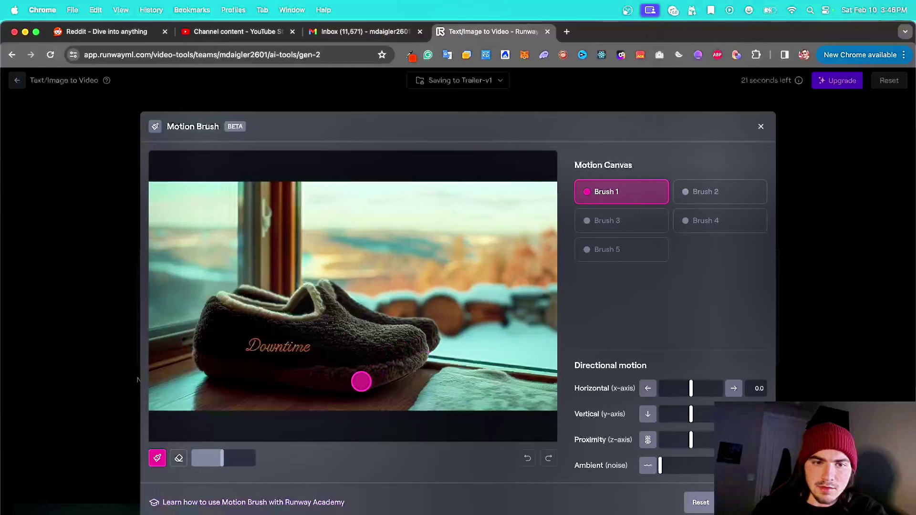
{"action": "mouse_move", "coordinate": [456, 340]}
{"action": "left_mouse_down"}
{"action": "mouse_move", "coordinate": [403, 364]}
{"action": "mouse_move", "coordinate": [300, 385]}
{"action": "mouse_move", "coordinate": [245, 384]}
{"action": "mouse_move", "coordinate": [215, 371]}
{"action": "mouse_move", "coordinate": [301, 400]}
{"action": "mouse_move", "coordinate": [360, 391]}
{"action": "mouse_move", "coordinate": [429, 360]}
{"action": "mouse_move", "coordinate": [374, 381]}
{"action": "mouse_move", "coordinate": [299, 391]}
{"action": "mouse_move", "coordinate": [176, 371]}
{"action": "mouse_move", "coordinate": [303, 389]}
{"action": "mouse_move", "coordinate": [454, 352]}
{"action": "left_mouse_up"}
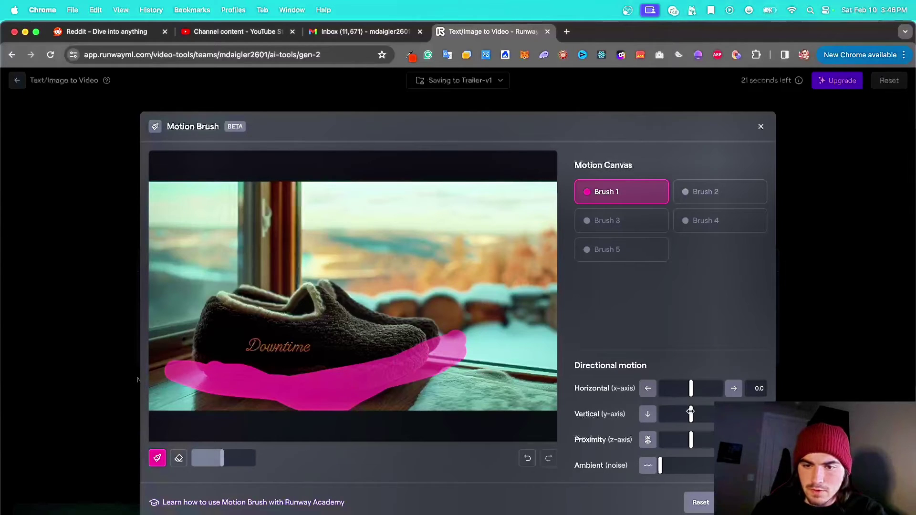
{"action": "mouse_move", "coordinate": [690, 412]}
{"action": "left_mouse_down"}
{"action": "mouse_move", "coordinate": [681, 413]}
{"action": "mouse_move", "coordinate": [686, 440]}
{"action": "left_mouse_up"}
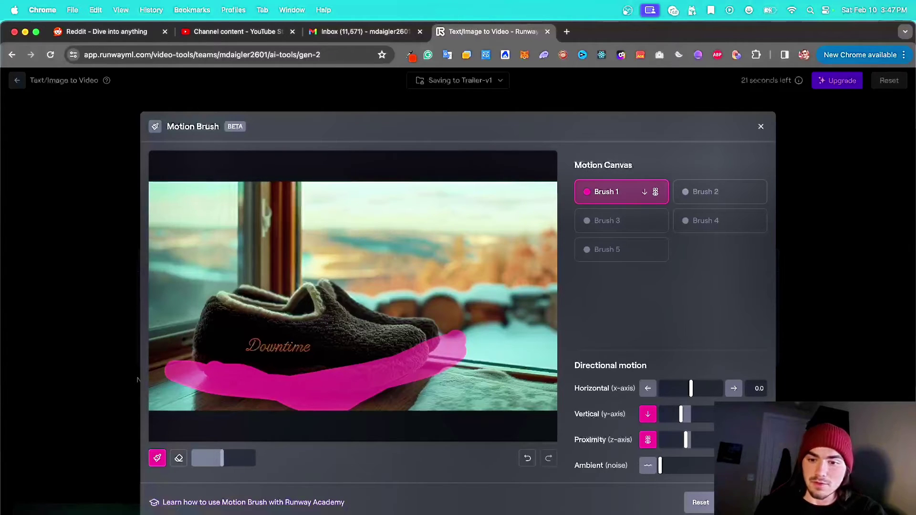
{"action": "key", "text": "Escape"}
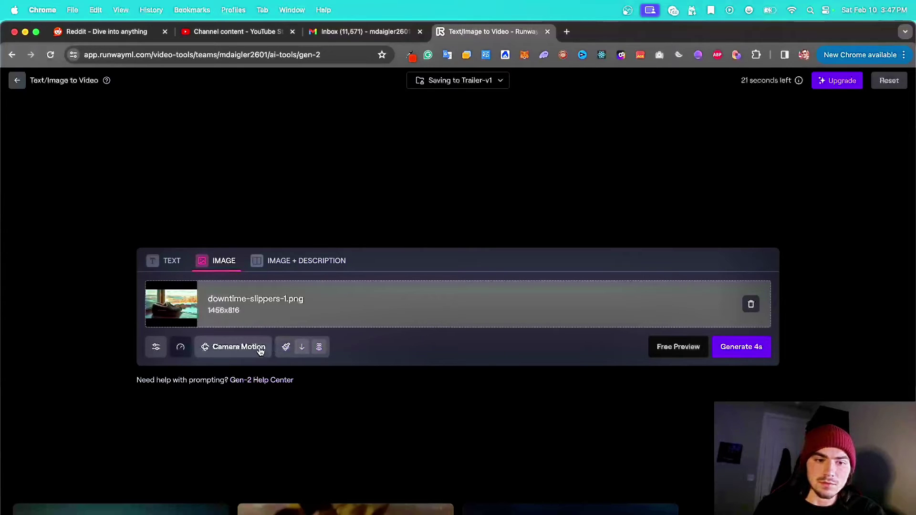
Generate the 4-second motion-brush slippers clip and play the finished video.
{"action": "left_click", "coordinate": [741, 348]}
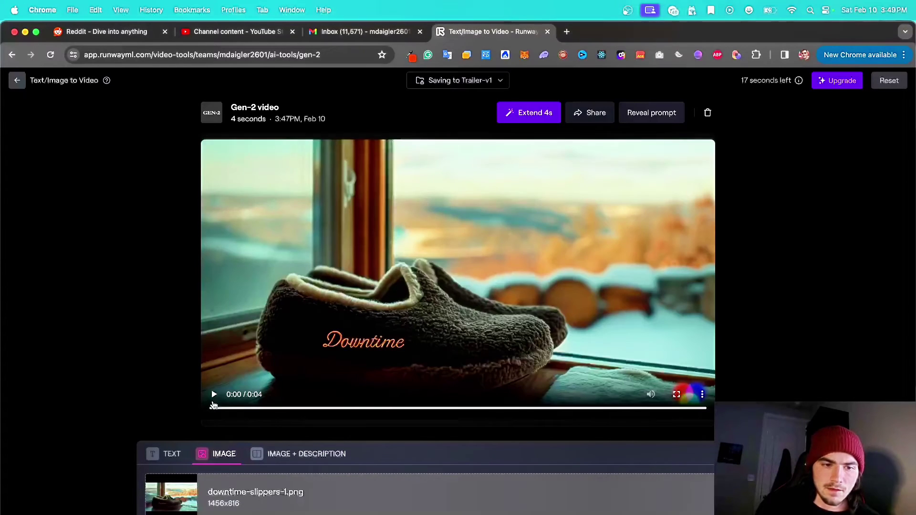
{"action": "left_click", "coordinate": [214, 401]}
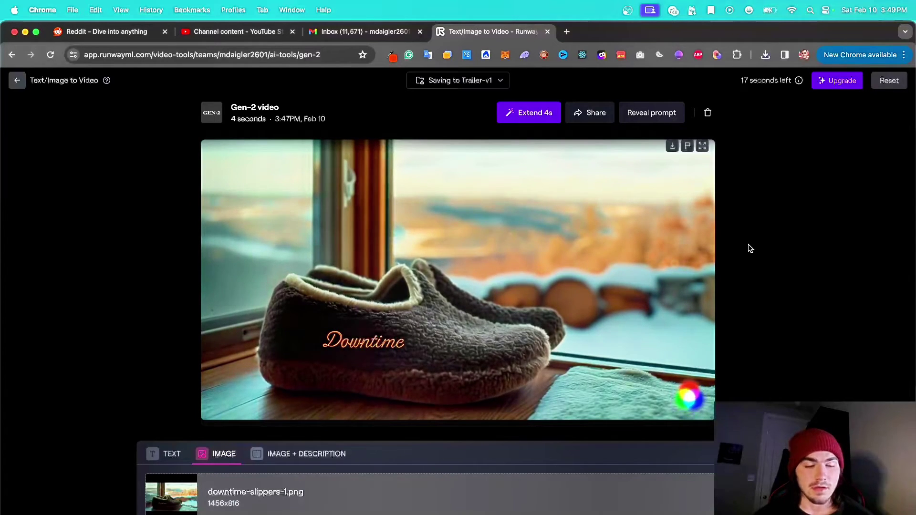
Remove the downtime-slippers-1.png image from Runway's source slot.
{"action": "left_click", "coordinate": [701, 494]}
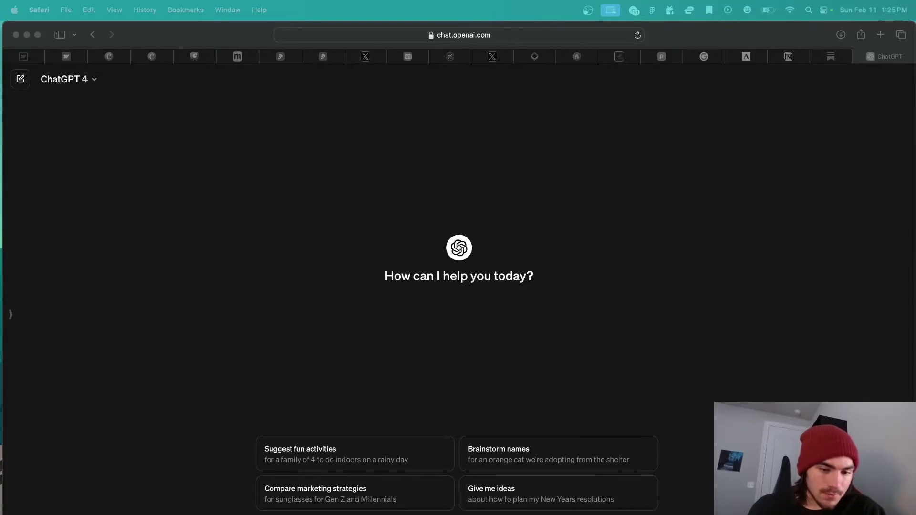
Paste the Downtime trailer prompt plus an '# Info' section with product name and gen-z/millennial audience.
{"action": "key", "text": "super+Tab"}
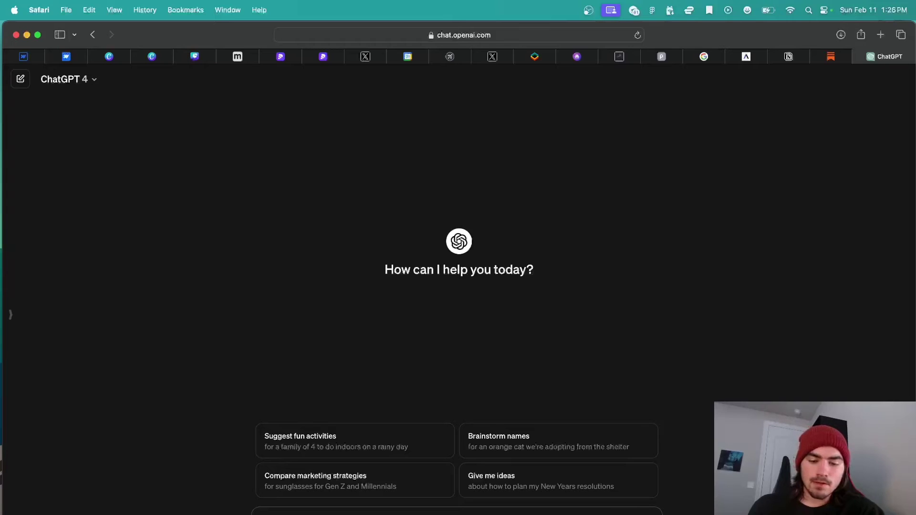
{"action": "key", "text": "super+v"}
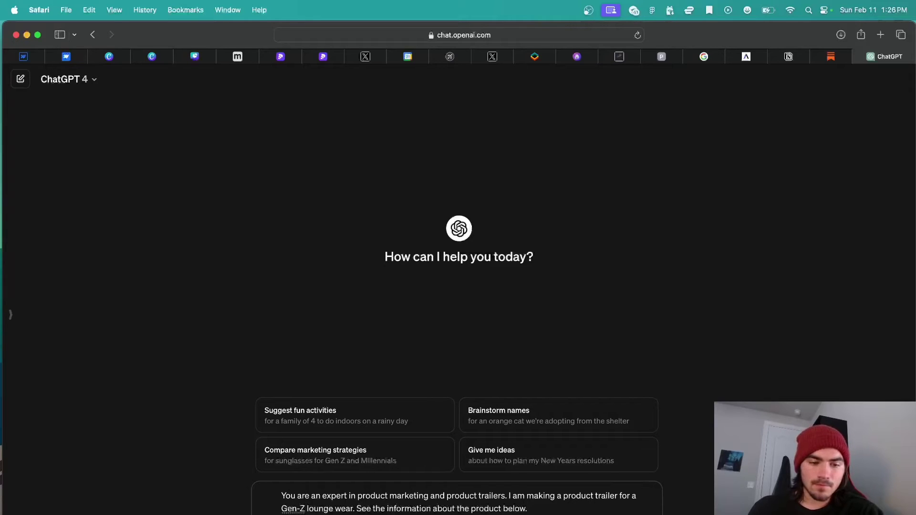
{"action": "key", "text": "shift+Return"}
{"action": "type", "text": "# Info"}
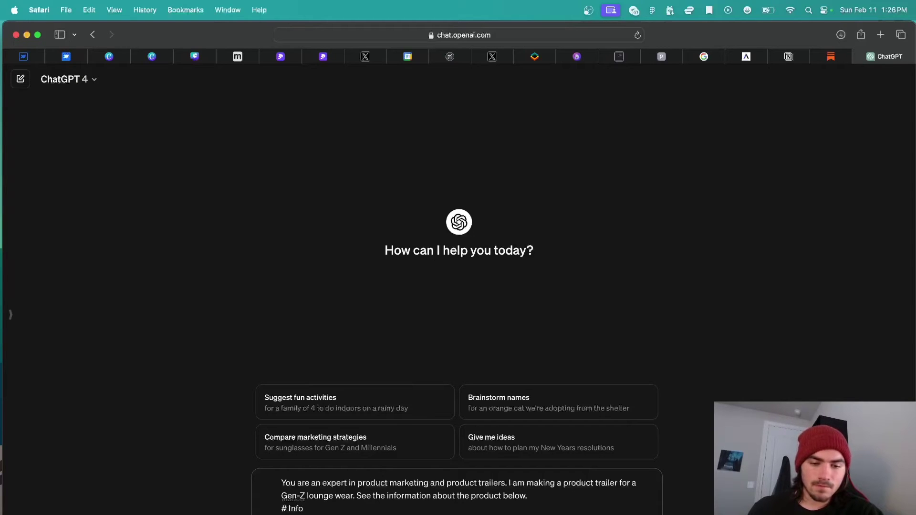
{"action": "right_click", "coordinate": [448, 477]}
{"action": "left_click", "coordinate": [429, 447]}
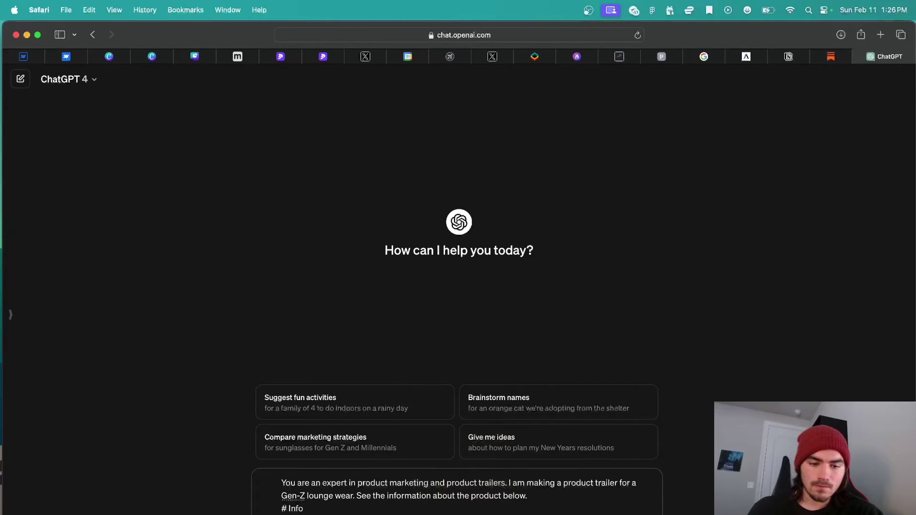
{"action": "right_click", "coordinate": [407, 510]}
{"action": "left_click", "coordinate": [440, 311]}
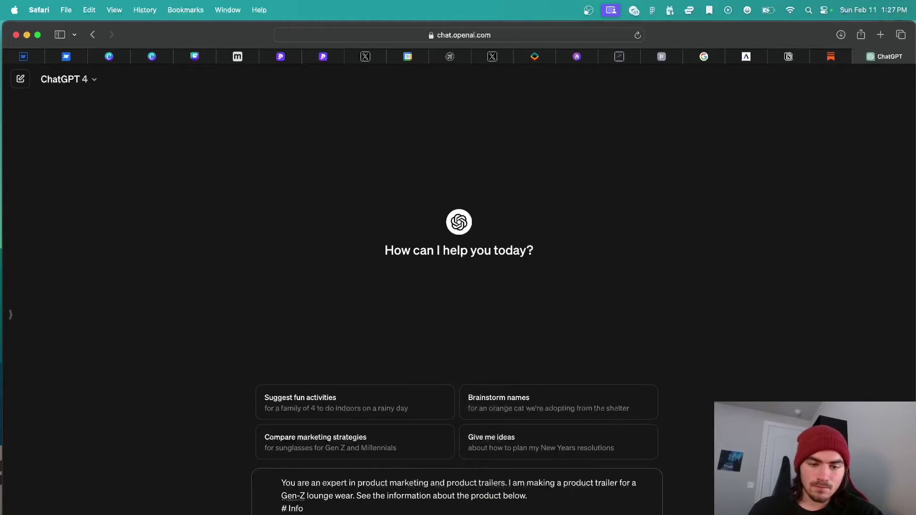
{"action": "scroll", "coordinate": [457, 357], "scroll_direction": "down", "scroll_amount": 1}
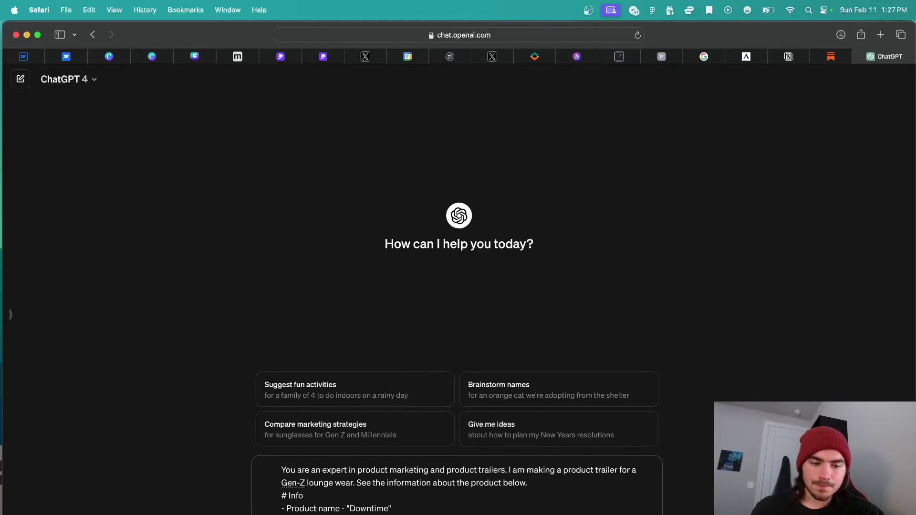
{"action": "scroll", "coordinate": [457, 355], "scroll_direction": "down", "scroll_amount": 1}
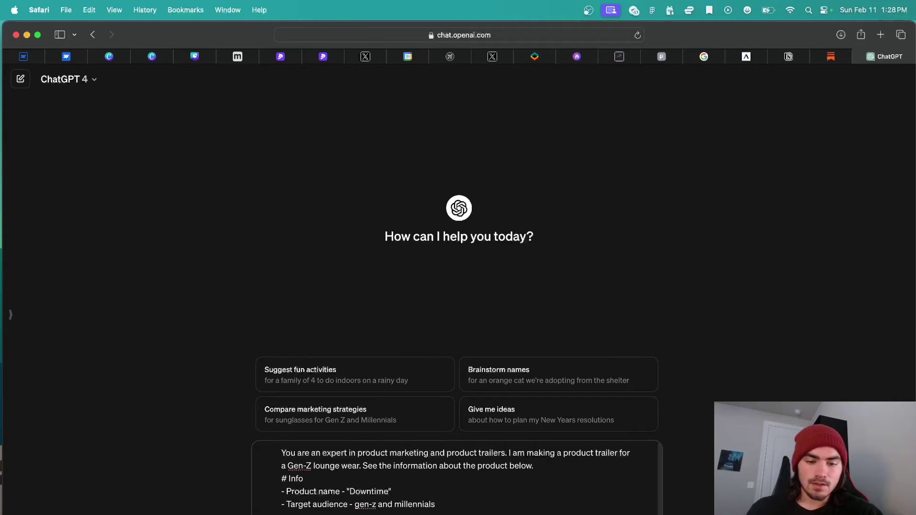
Send the Downtime trailer prompt and review the scene directions and voice-over lines returned.
{"action": "key", "text": "Return"}
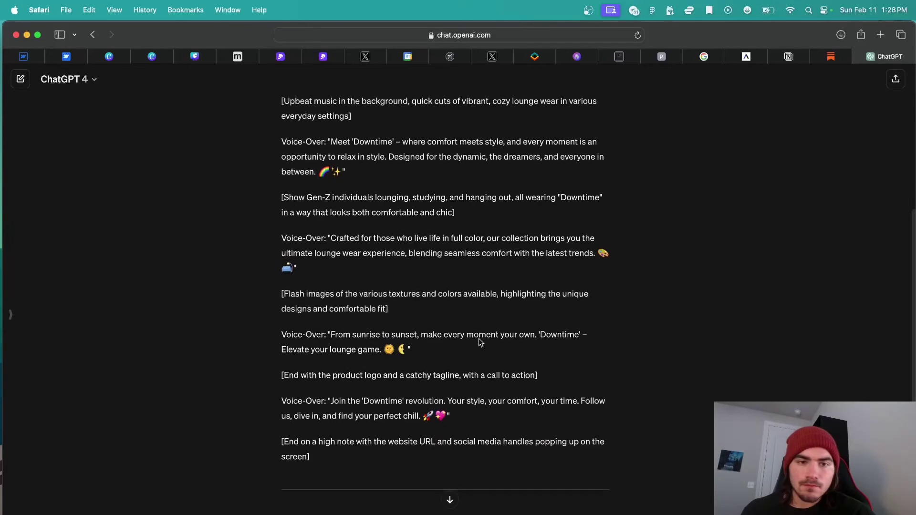
{"action": "scroll", "coordinate": [479, 338], "scroll_direction": "down", "scroll_amount": 5}
{"action": "scroll", "coordinate": [479, 338], "scroll_direction": "up", "scroll_amount": 3}
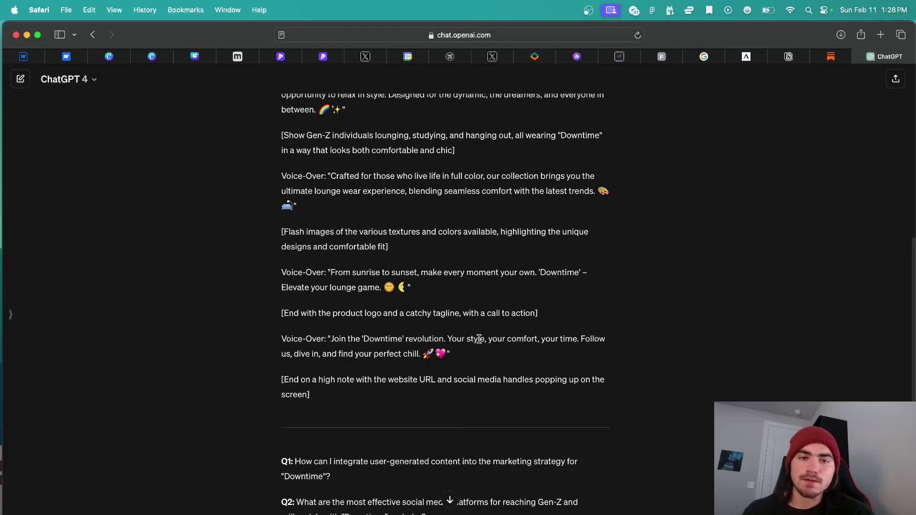
{"action": "scroll", "coordinate": [479, 339], "scroll_direction": "up", "scroll_amount": 1}
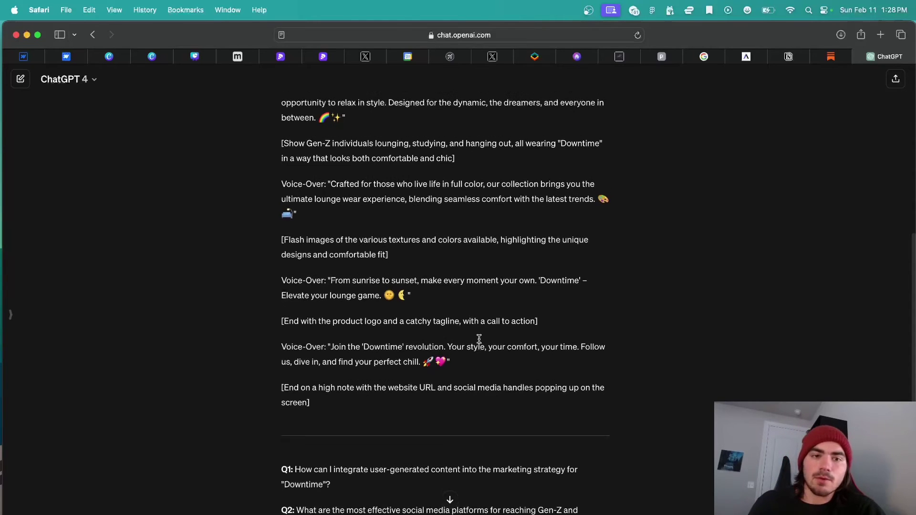
{"action": "scroll", "coordinate": [479, 338], "scroll_direction": "up", "scroll_amount": 1}
{"action": "scroll", "coordinate": [479, 339], "scroll_direction": "down", "scroll_amount": 4}
{"action": "scroll", "coordinate": [479, 338], "scroll_direction": "up", "scroll_amount": 2}
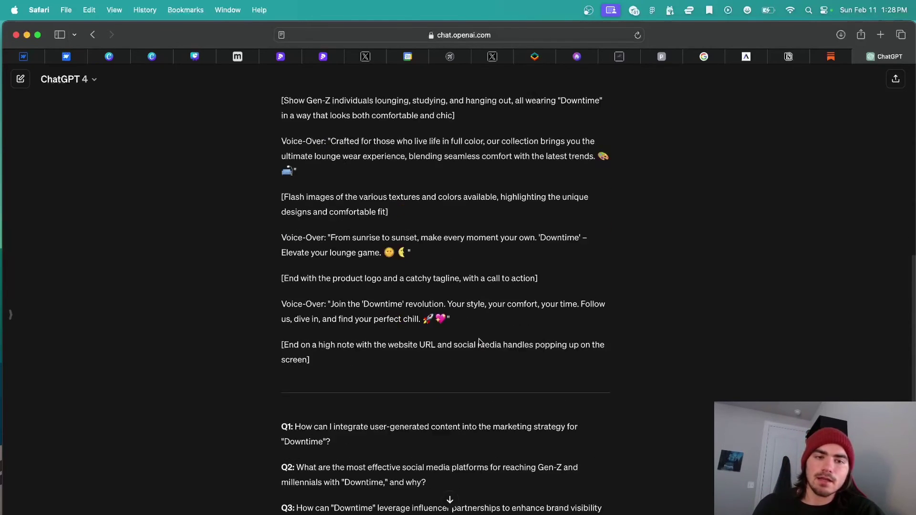
{"action": "scroll", "coordinate": [479, 342], "scroll_direction": "up", "scroll_amount": 3}
{"action": "scroll", "coordinate": [479, 341], "scroll_direction": "down", "scroll_amount": 5}
{"action": "scroll", "coordinate": [479, 341], "scroll_direction": "up", "scroll_amount": 1}
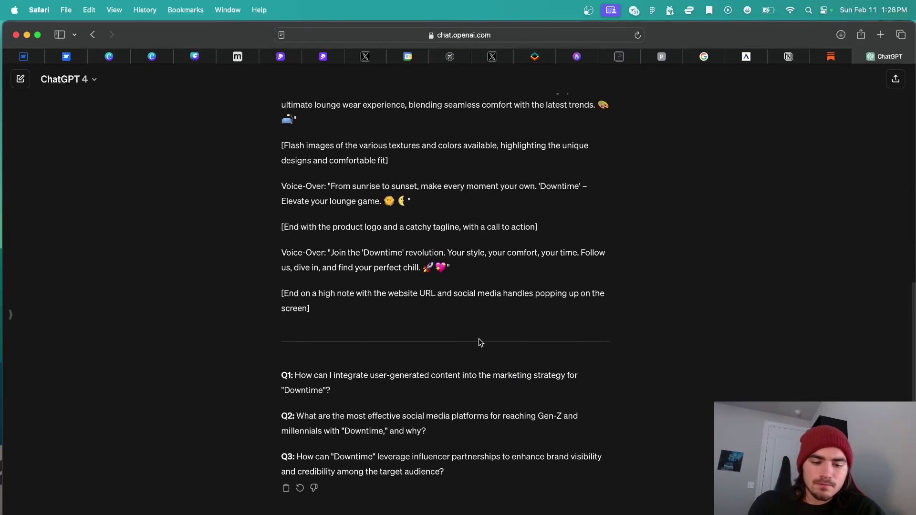
{"action": "scroll", "coordinate": [479, 342], "scroll_direction": "up", "scroll_amount": 1}
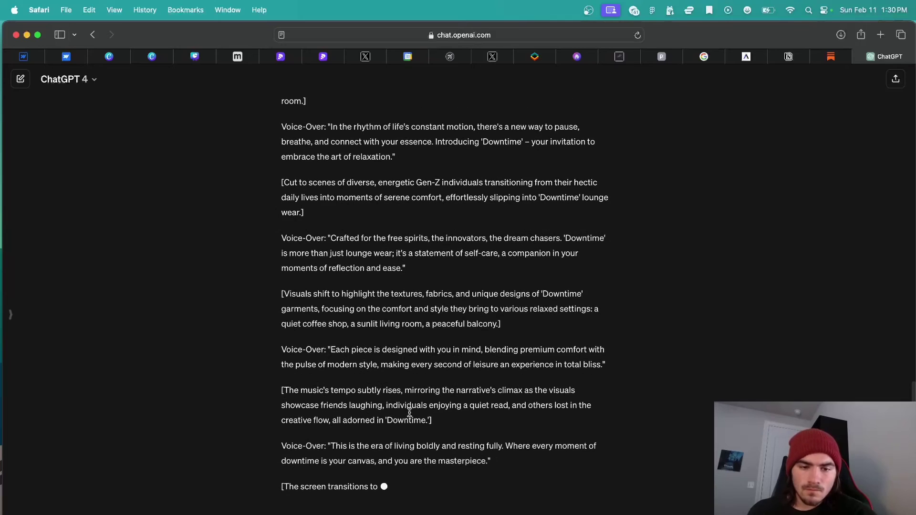
Select the second Voice-Over paragraph of the regenerated lo-fi Downtime script.
{"action": "scroll", "coordinate": [408, 412], "scroll_direction": "up", "scroll_amount": 2}
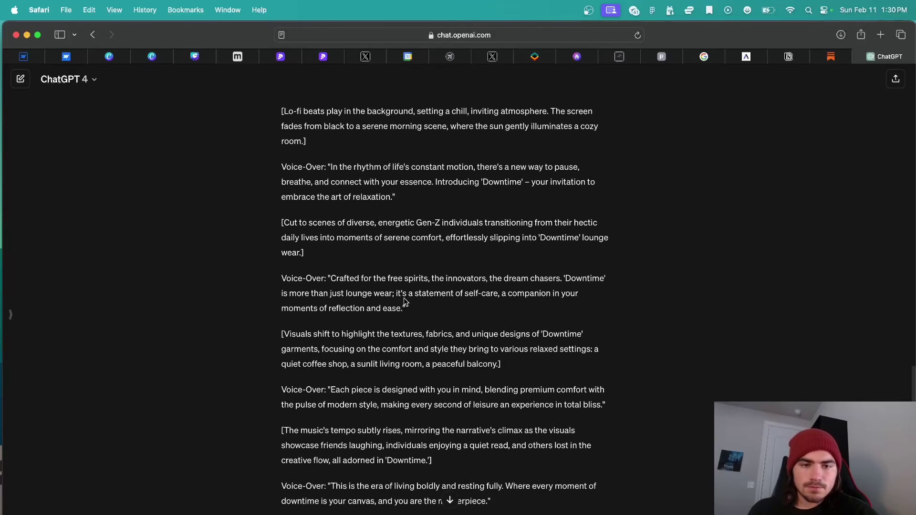
{"action": "left_click_drag", "start_coordinate": [402, 309], "coordinate": [330, 278]}
{"action": "key", "text": "super+c"}
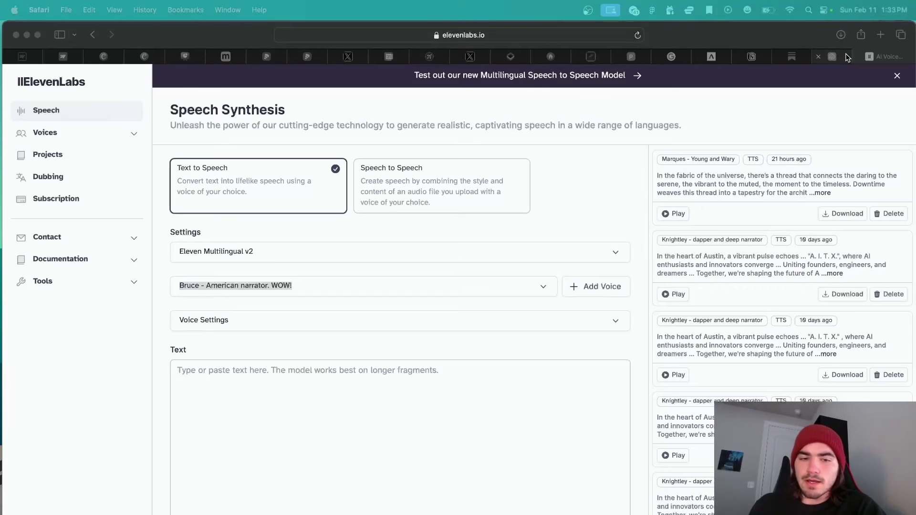
Paste the copied free-spirits voice-over paragraph into ElevenLabs' Text to Speech box.
{"action": "left_click", "coordinate": [336, 387]}
{"action": "left_click", "coordinate": [336, 388]}
{"action": "key", "text": "super+v"}
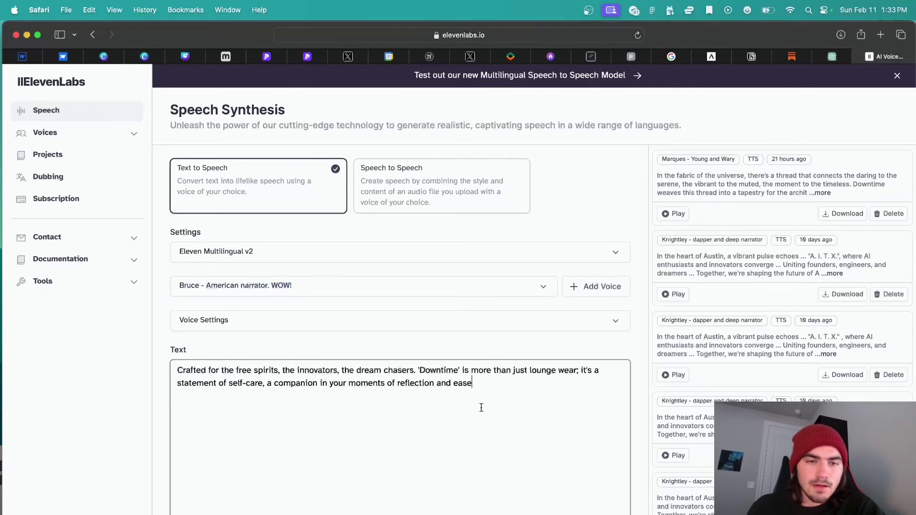
Browse the voice list, community voice library and VoiceLab, then return to Speech Synthesis.
{"action": "left_click", "coordinate": [414, 289]}
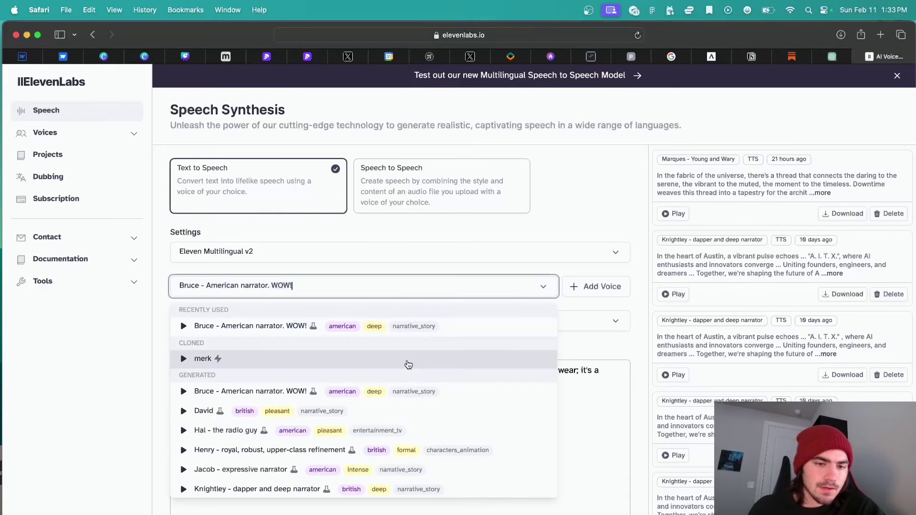
{"action": "scroll", "coordinate": [405, 364], "scroll_direction": "down", "scroll_amount": 3}
{"action": "scroll", "coordinate": [408, 365], "scroll_direction": "up", "scroll_amount": 3}
{"action": "left_click", "coordinate": [133, 135]}
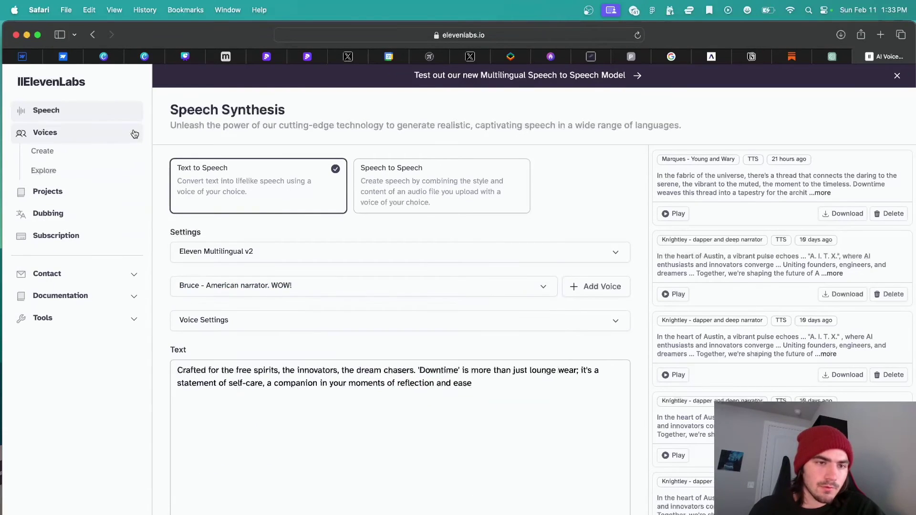
{"action": "left_click", "coordinate": [92, 170]}
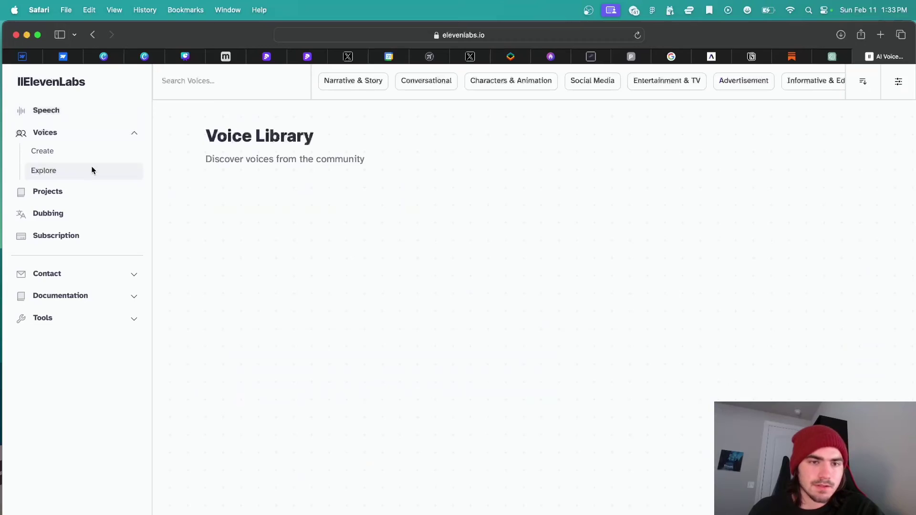
{"action": "scroll", "coordinate": [349, 209], "scroll_direction": "down", "scroll_amount": 5}
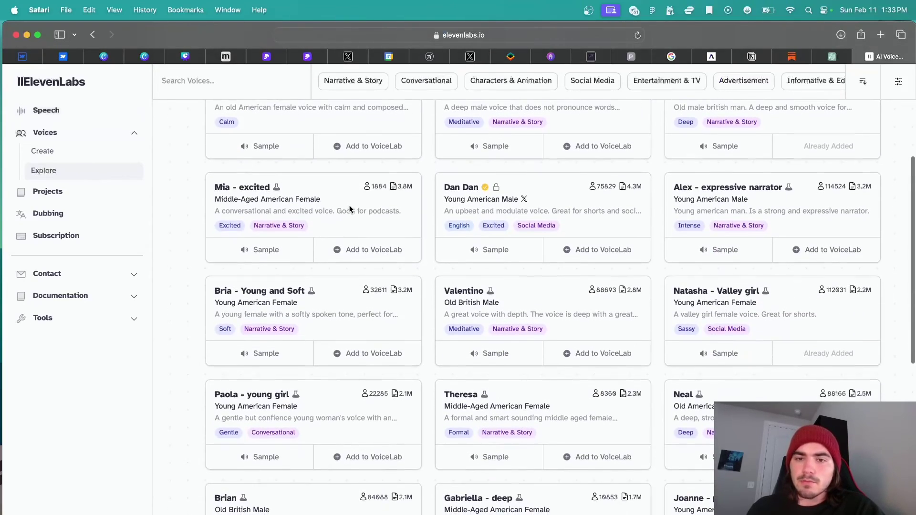
{"action": "scroll", "coordinate": [350, 206], "scroll_direction": "up", "scroll_amount": 5}
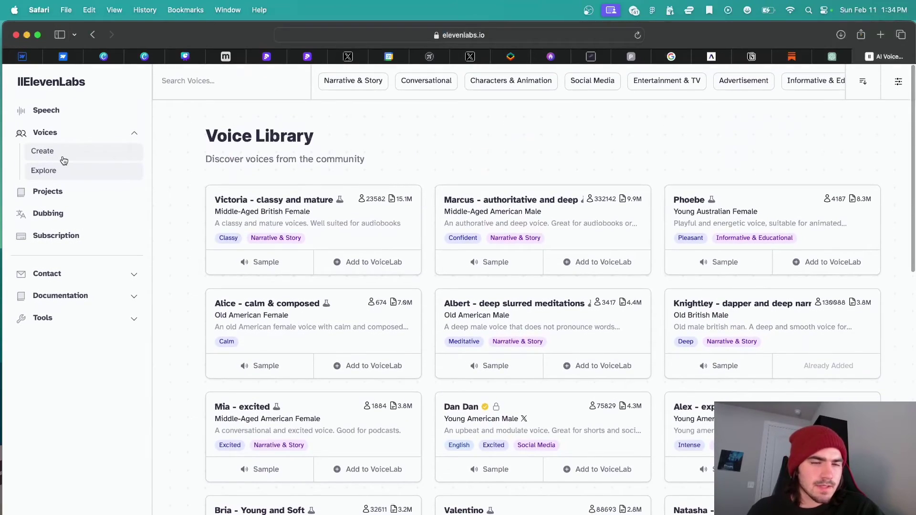
{"action": "left_click", "coordinate": [63, 156]}
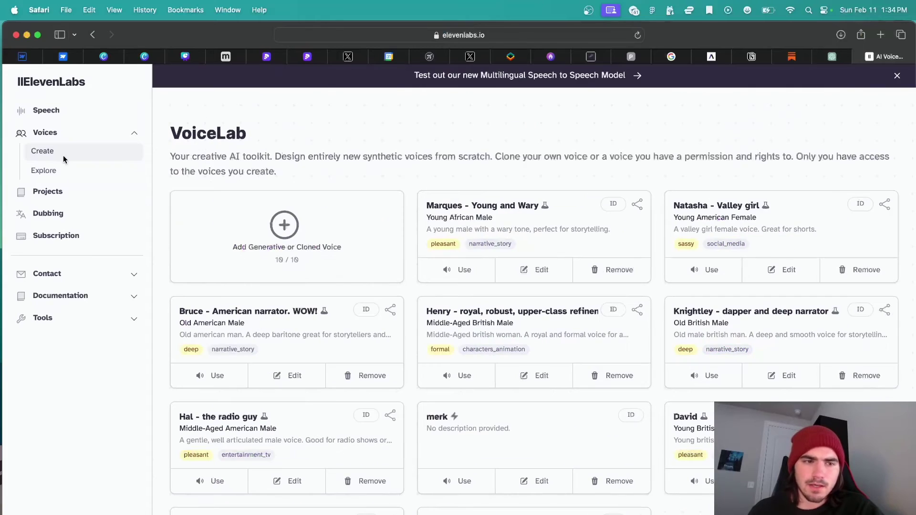
{"action": "left_click", "coordinate": [66, 133]}
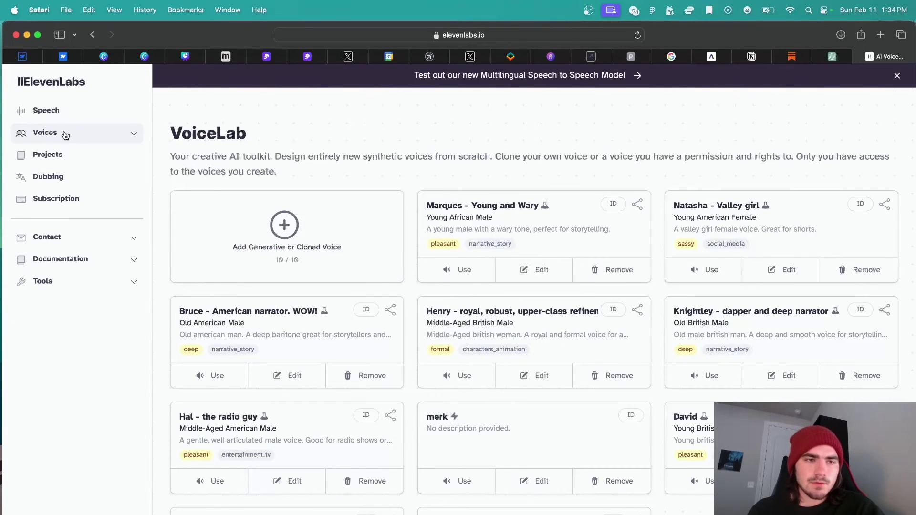
{"action": "left_click", "coordinate": [65, 133]}
{"action": "left_click", "coordinate": [71, 111]}
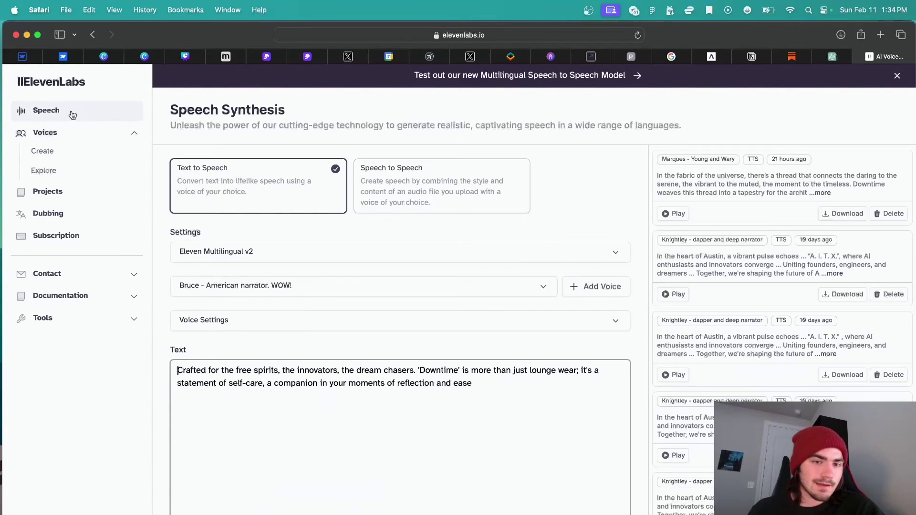
Audition the Bruce, Knightley and Marques voices, then pick Marques - Young and Wary.
{"action": "left_click", "coordinate": [244, 285]}
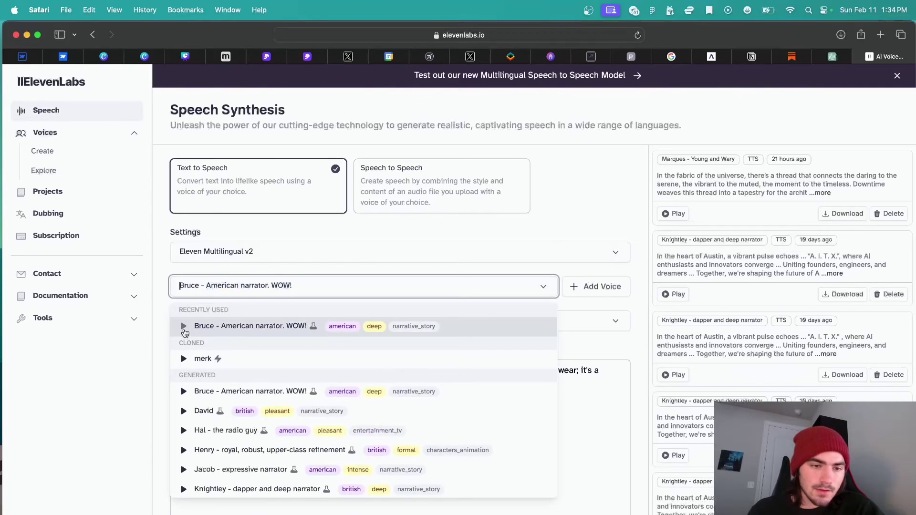
{"action": "left_click", "coordinate": [184, 326]}
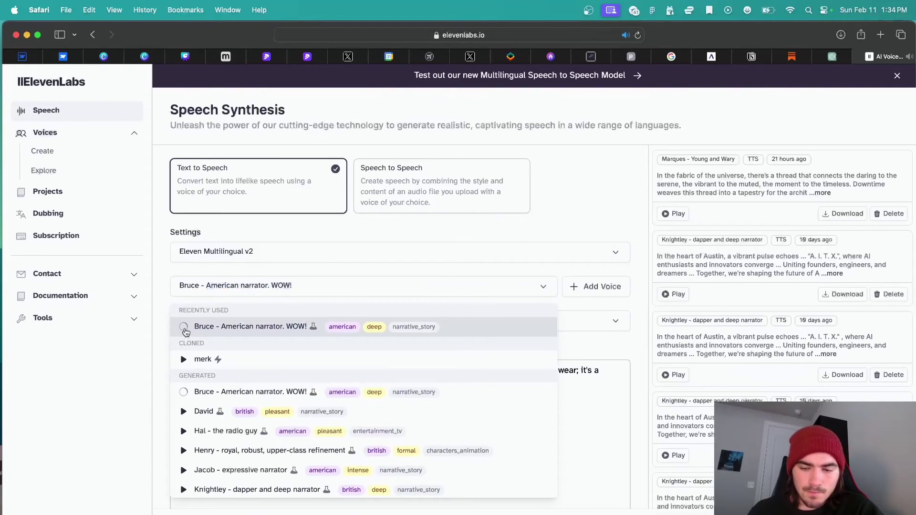
{"action": "key", "text": "XF86AudioRaiseVolume"}
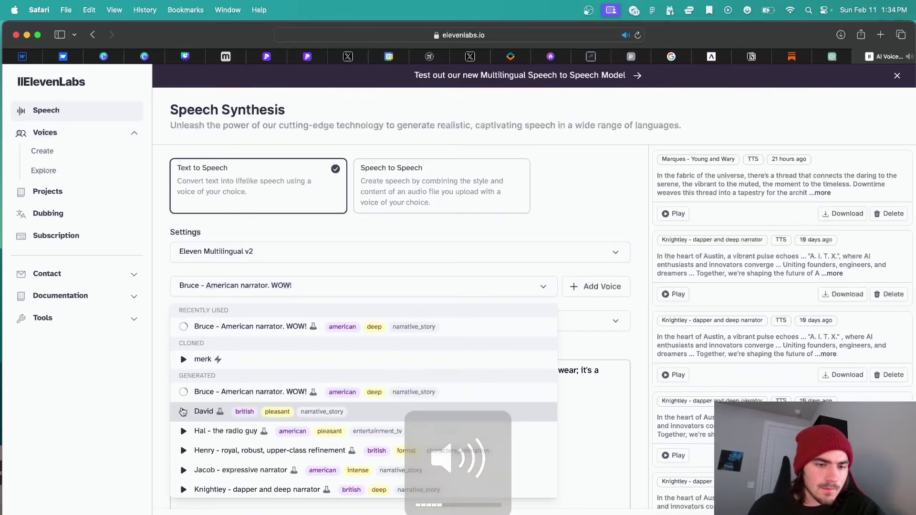
{"action": "scroll", "coordinate": [185, 427], "scroll_direction": "down", "scroll_amount": 3}
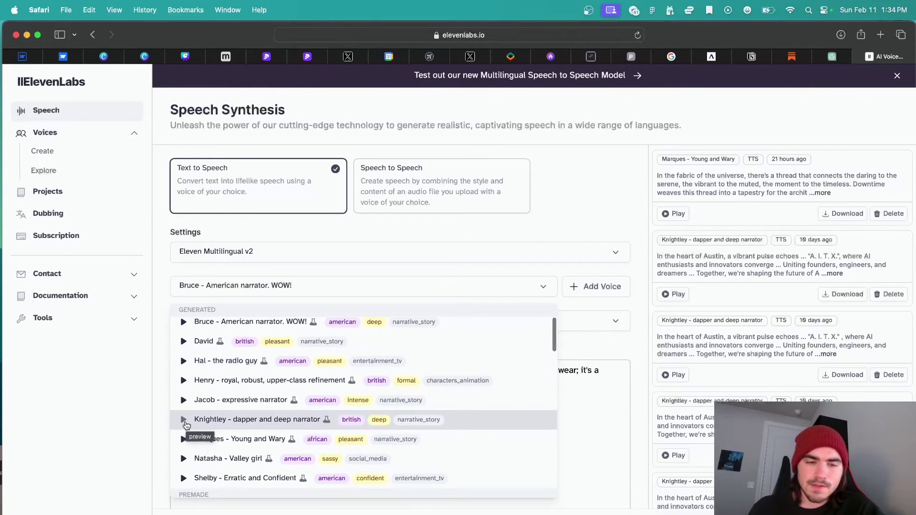
{"action": "left_click", "coordinate": [183, 420]}
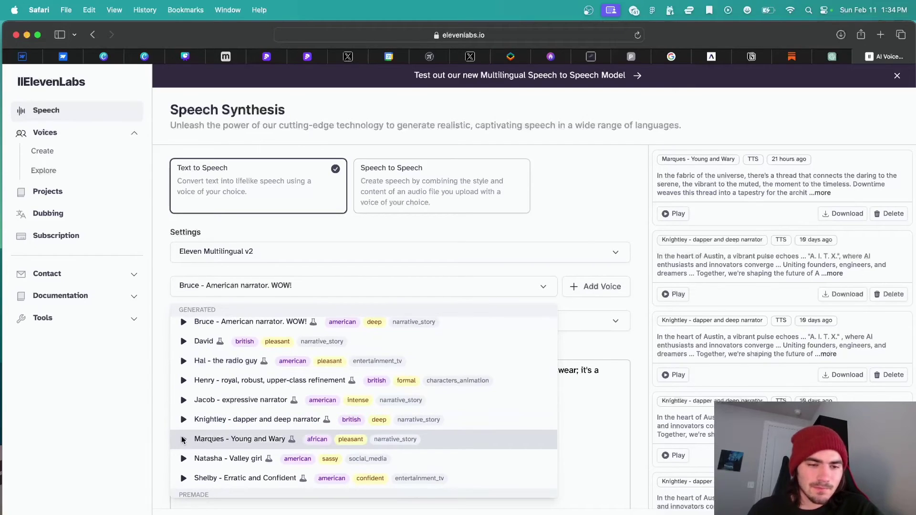
{"action": "left_click", "coordinate": [183, 439]}
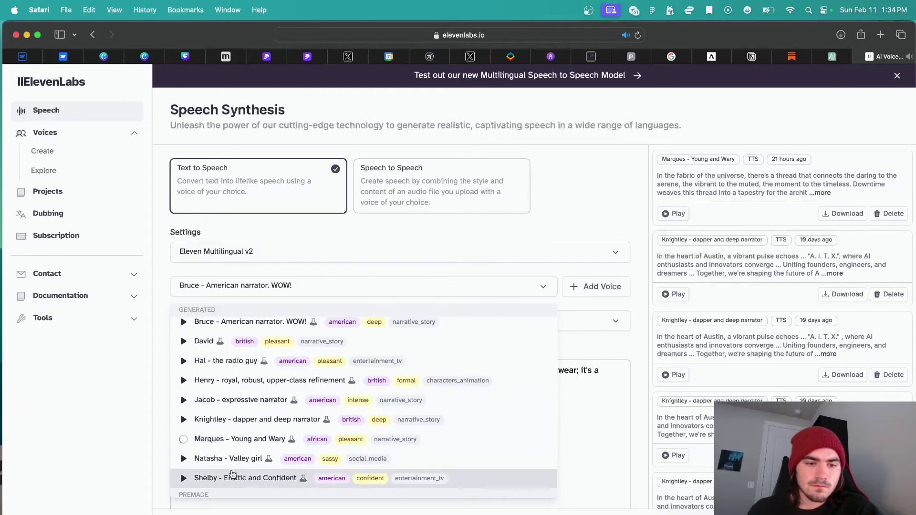
{"action": "left_click", "coordinate": [228, 445]}
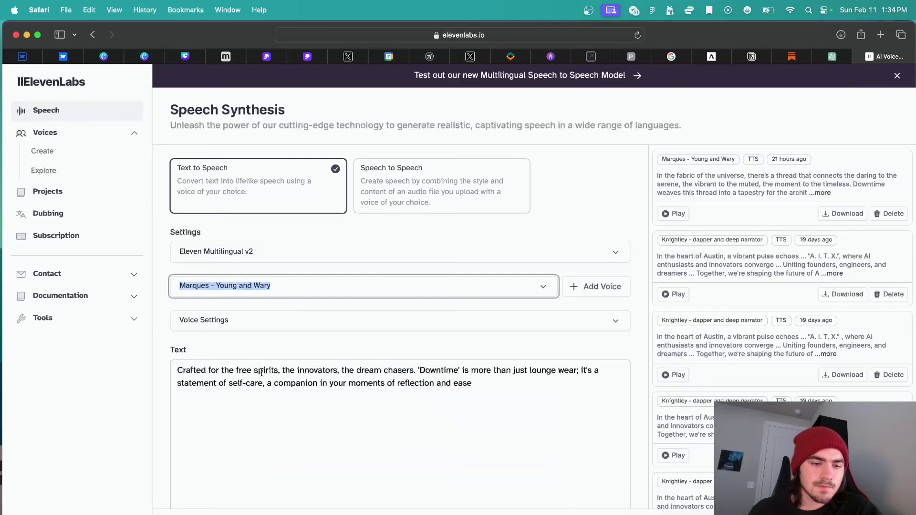
Generate the Marques narration and allow Safari to download the audio file.
{"action": "scroll", "coordinate": [262, 372], "scroll_direction": "down", "scroll_amount": 2}
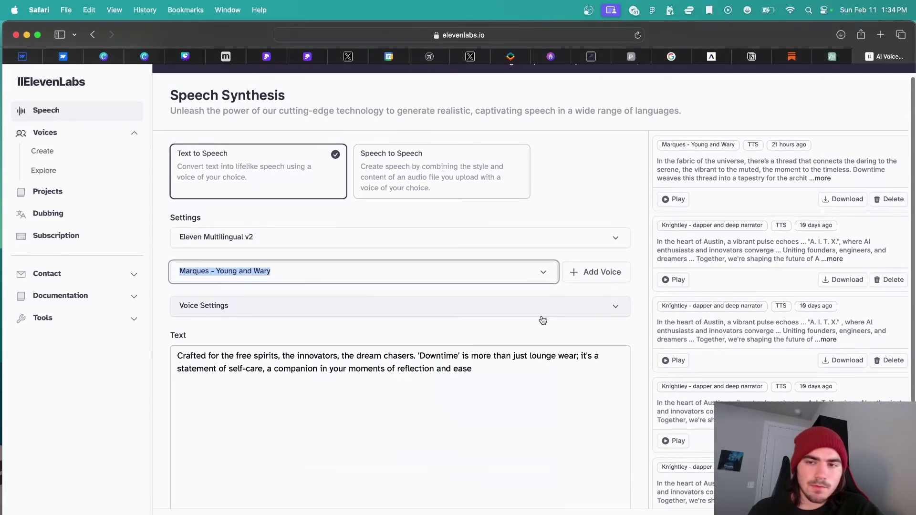
{"action": "scroll", "coordinate": [340, 389], "scroll_direction": "down", "scroll_amount": 5}
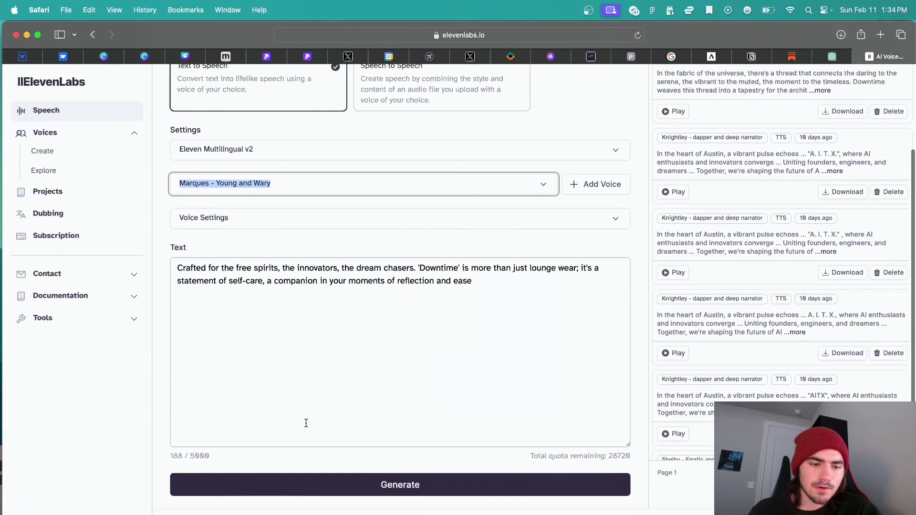
{"action": "left_click", "coordinate": [224, 486]}
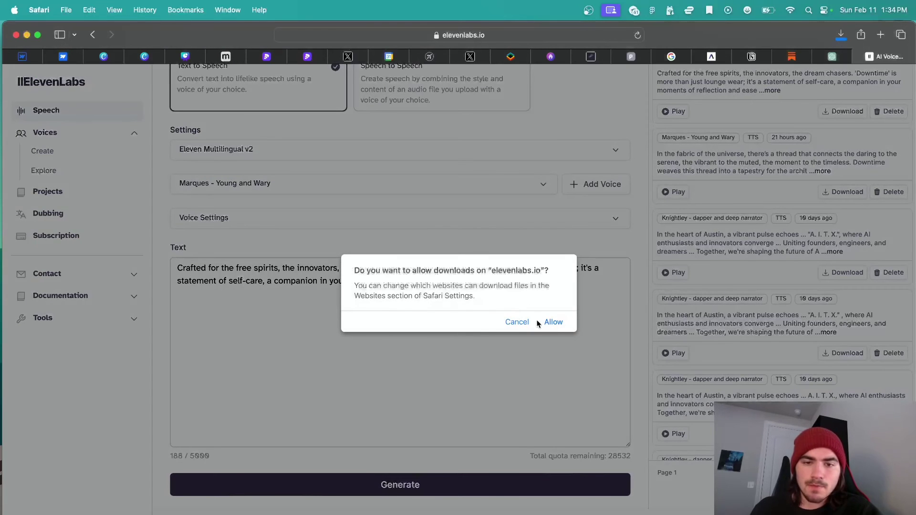
{"action": "left_click", "coordinate": [553, 323]}
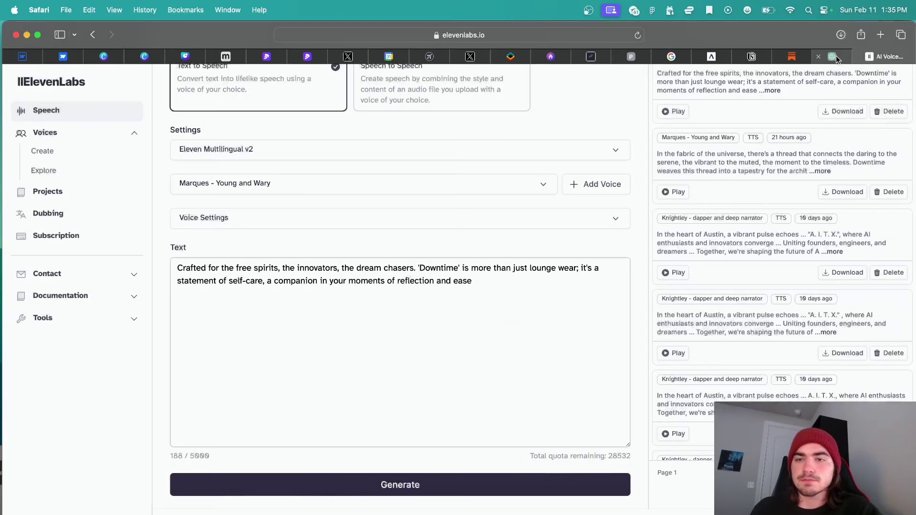
{"action": "mouse_move", "coordinate": [836, 58]}
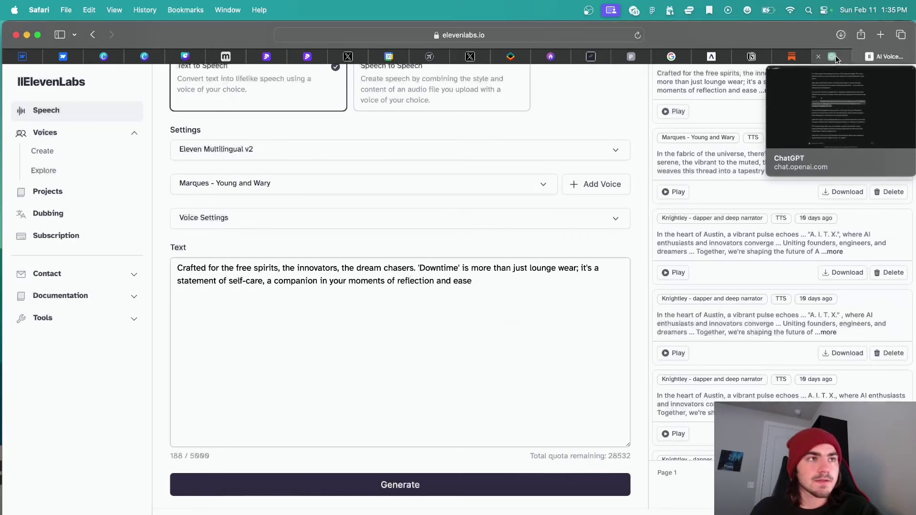
{"action": "key", "text": "ctrl+Tab"}
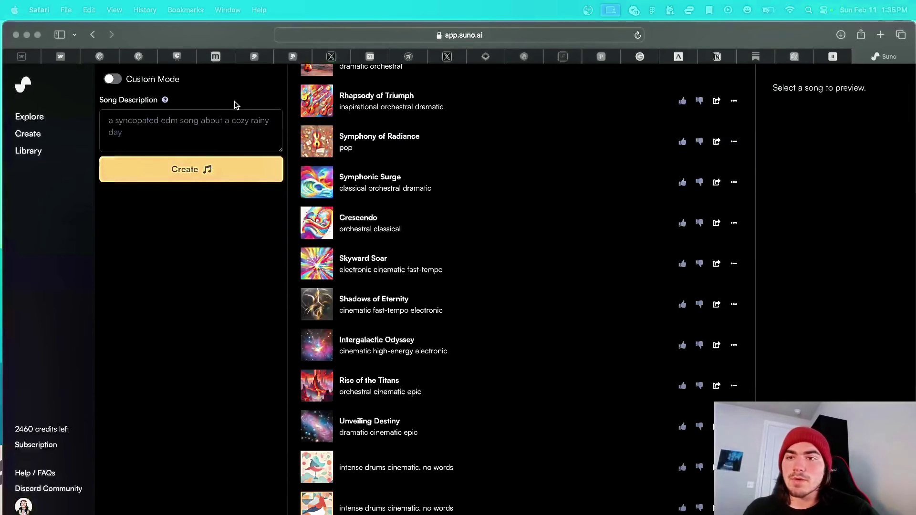
Switch Suno's song form to Custom Mode with style and lyrics fields.
{"action": "left_click", "coordinate": [216, 128]}
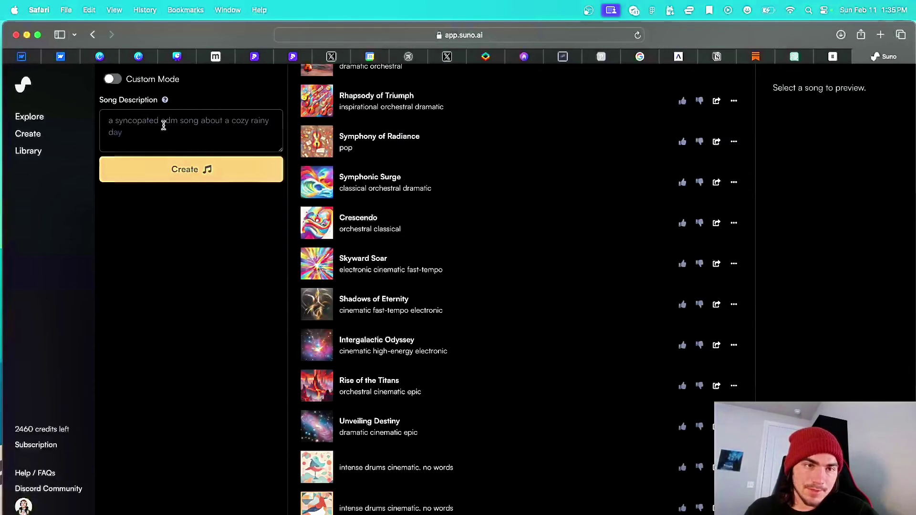
{"action": "left_click", "coordinate": [163, 123]}
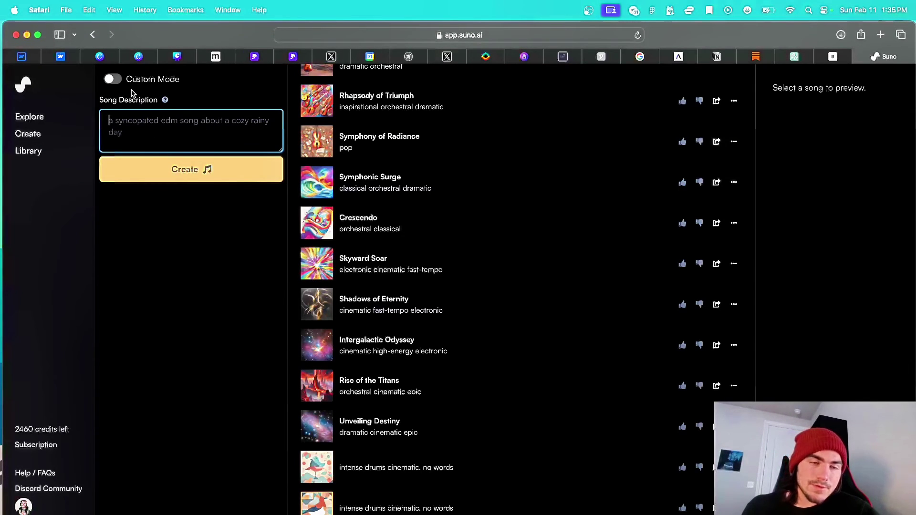
{"action": "left_click", "coordinate": [115, 80]}
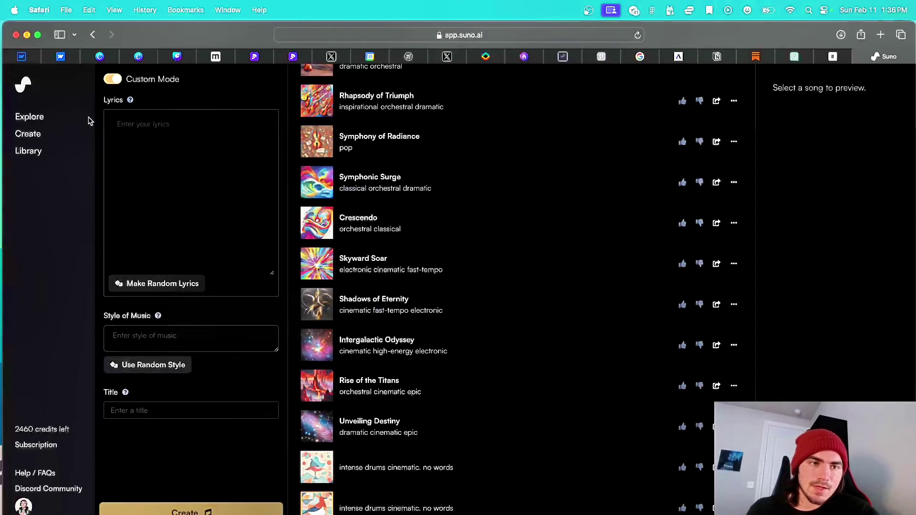
{"action": "left_click", "coordinate": [113, 79]}
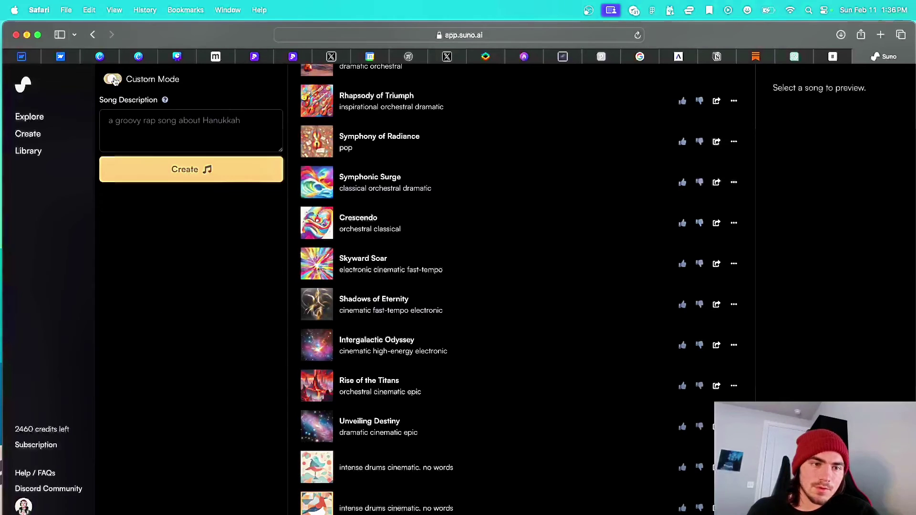
{"action": "left_click", "coordinate": [171, 123]}
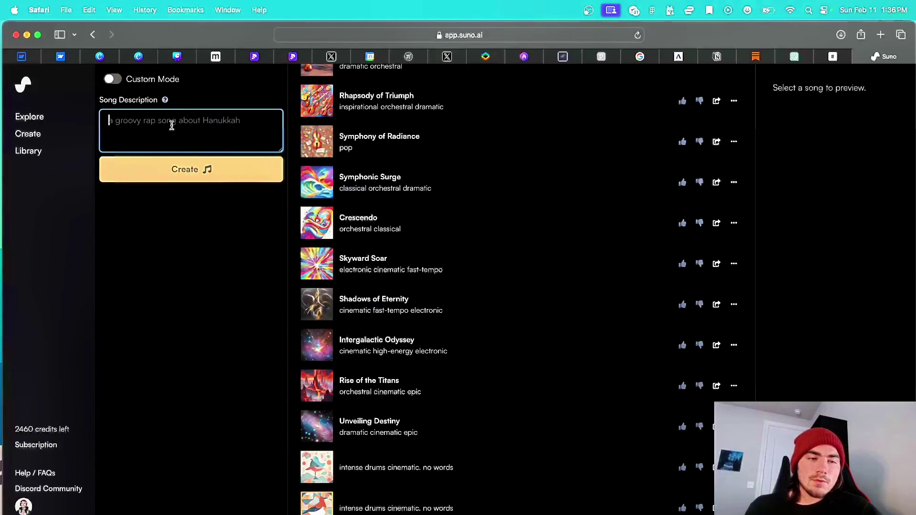
{"action": "left_click", "coordinate": [117, 80]}
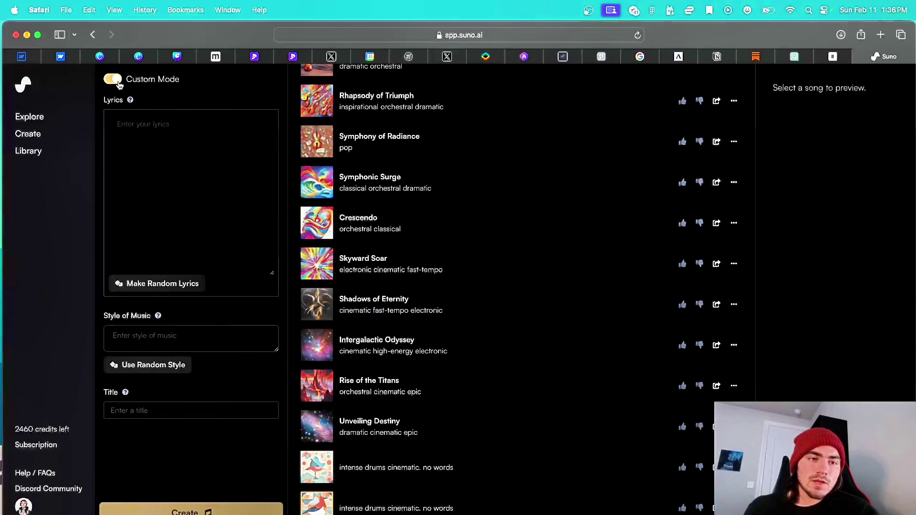
{"action": "left_click", "coordinate": [139, 134]}
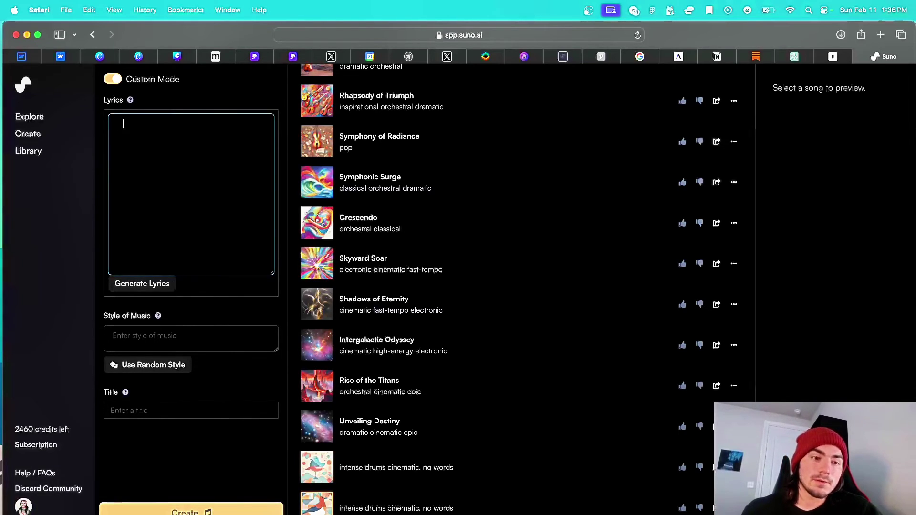
Enter the style 'a modern minimalist up-tempo lofi hip-hop beat instrumental' and create the song.
{"action": "left_click", "coordinate": [146, 330]}
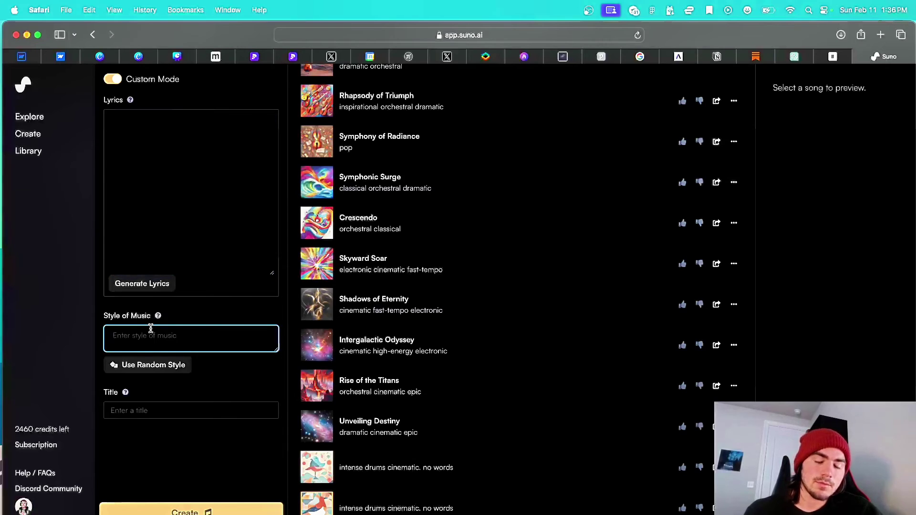
{"action": "type", "text": "a "}
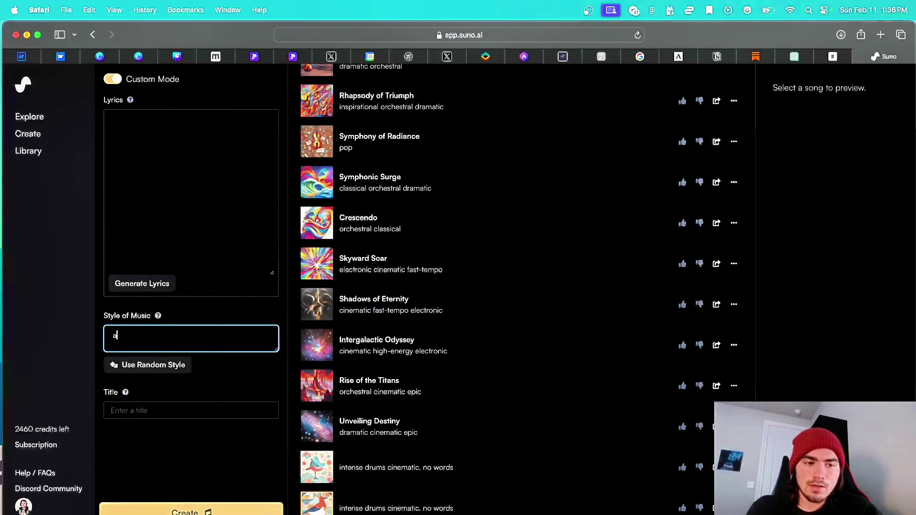
{"action": "type", "text": "modern"}
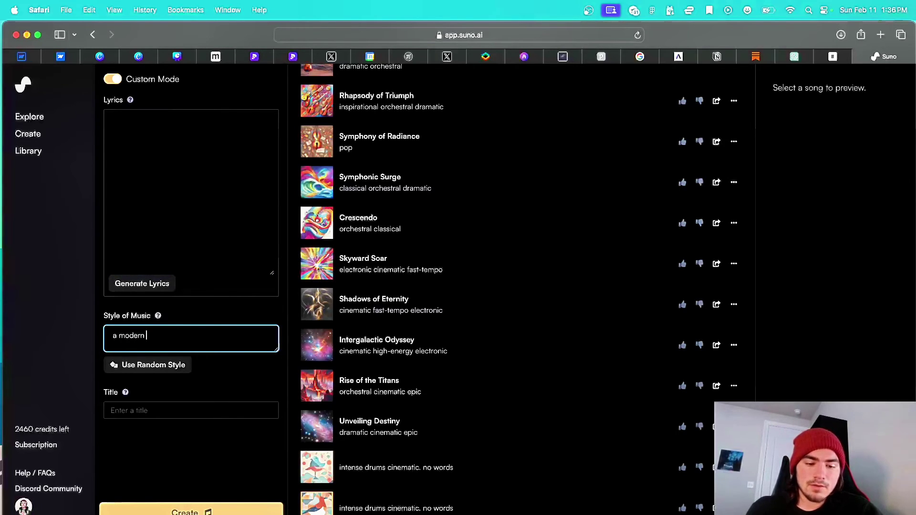
{"action": "type", "text": " mi"}
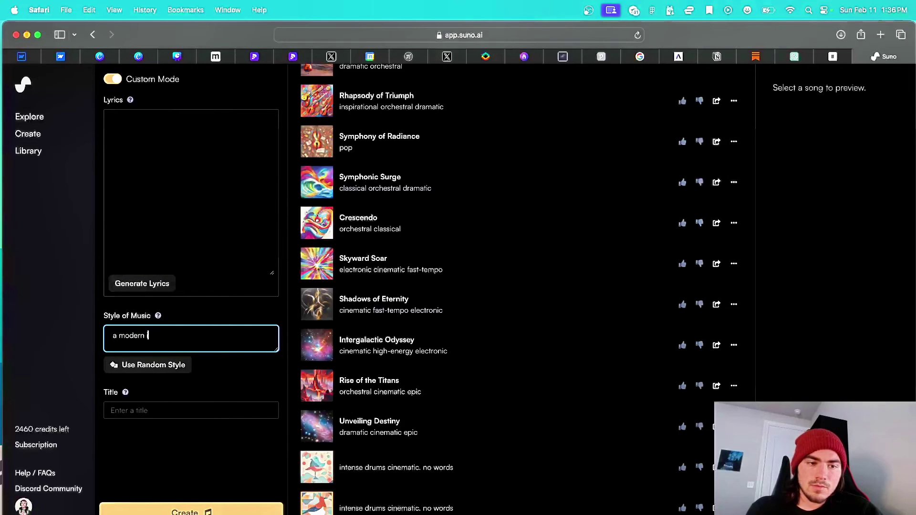
{"action": "type", "text": "nimals"}
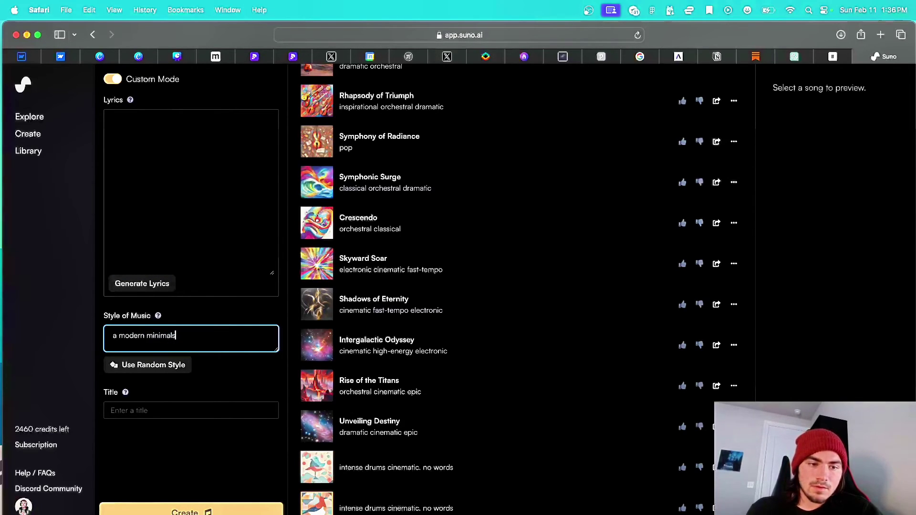
{"action": "key", "text": "BackSpace"}
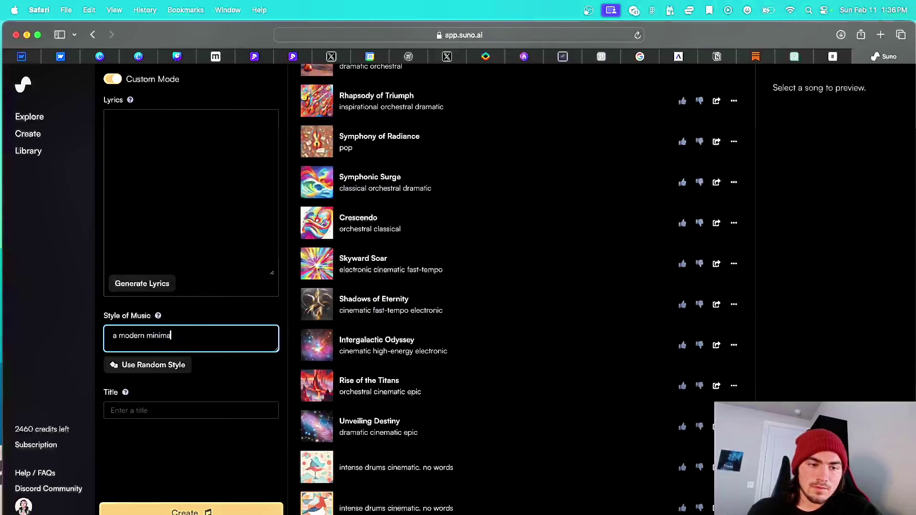
{"action": "type", "text": "list "}
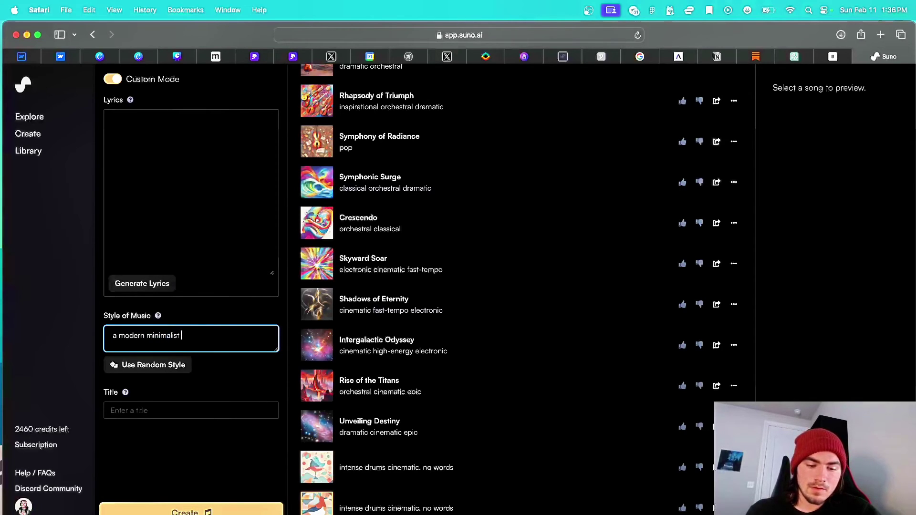
{"action": "type", "text": "up-temp"}
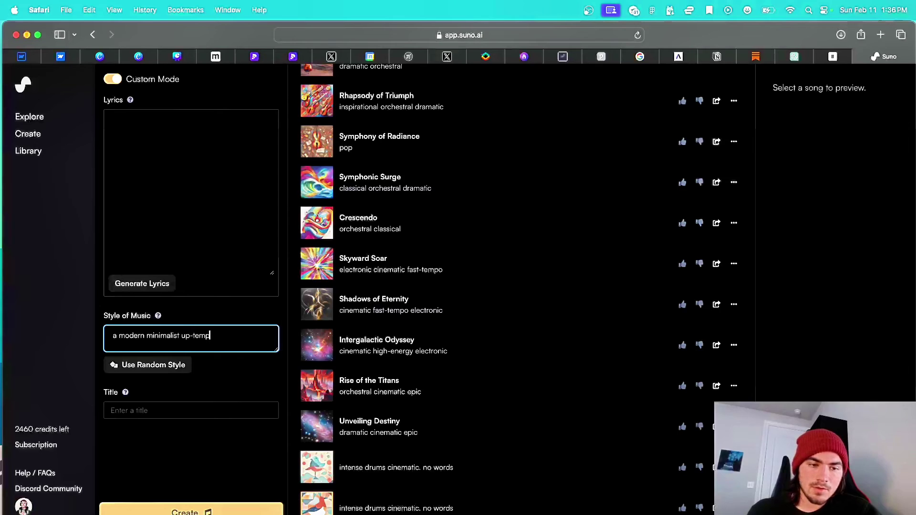
{"action": "type", "text": "o loft"}
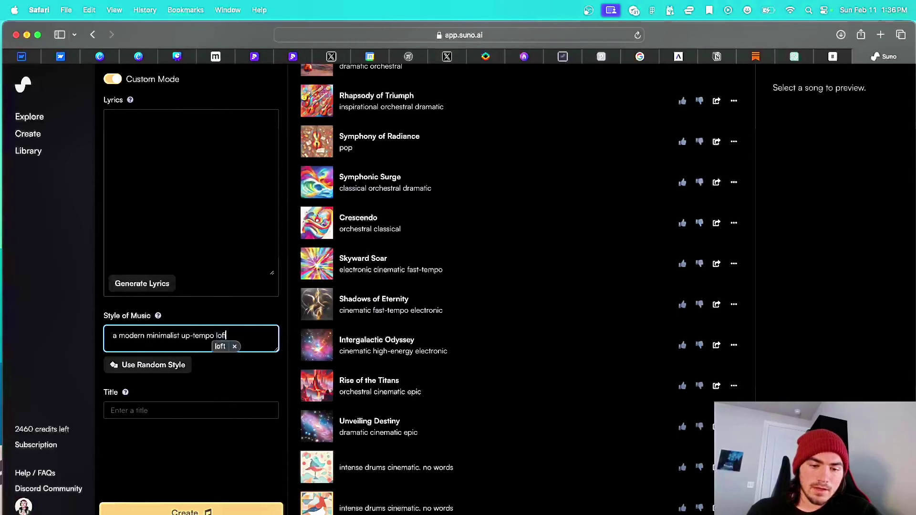
{"action": "key", "text": "BackSpace"}
{"action": "key", "text": "BackSpace"}
{"action": "key", "text": "BackSpace"}
{"action": "key", "text": "BackSpace"}
{"action": "key", "text": "BackSpace"}
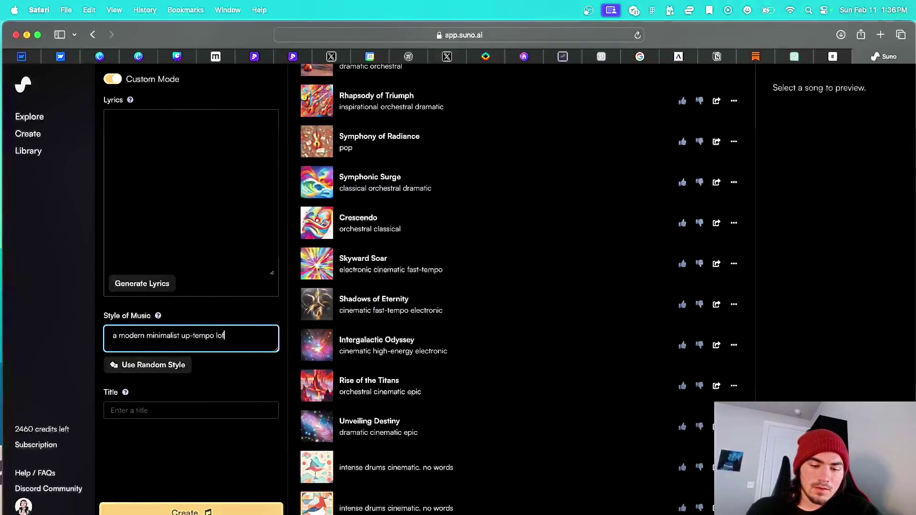
{"action": "type", "text": "lofi hipp"}
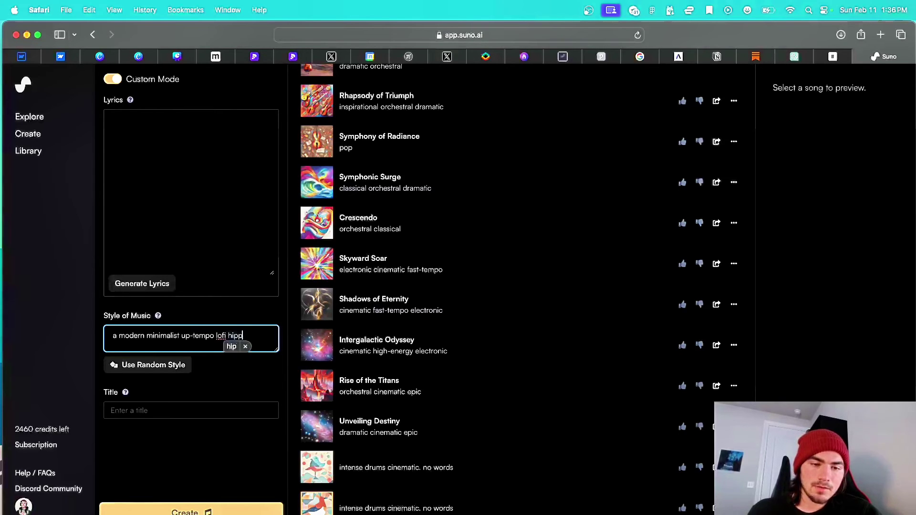
{"action": "key", "text": "BackSpace"}
{"action": "type", "text": "-hop beat"}
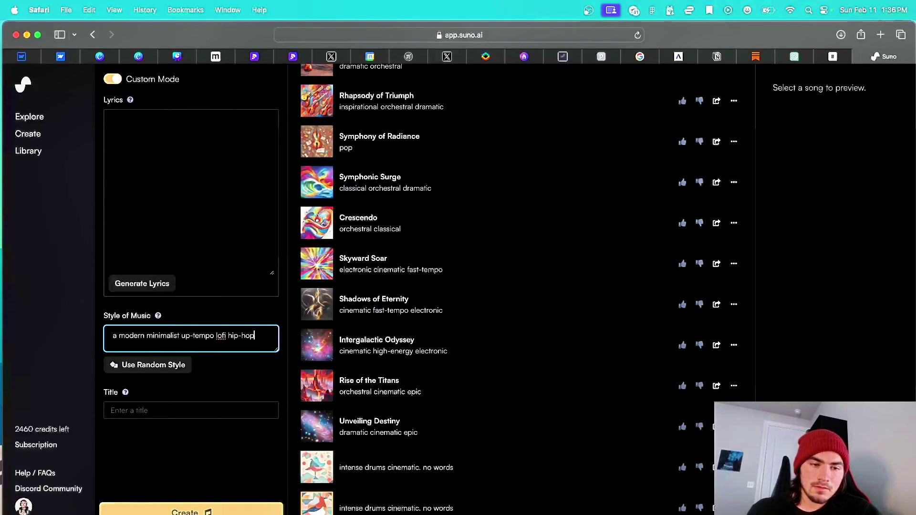
{"action": "type", "text": " ins"}
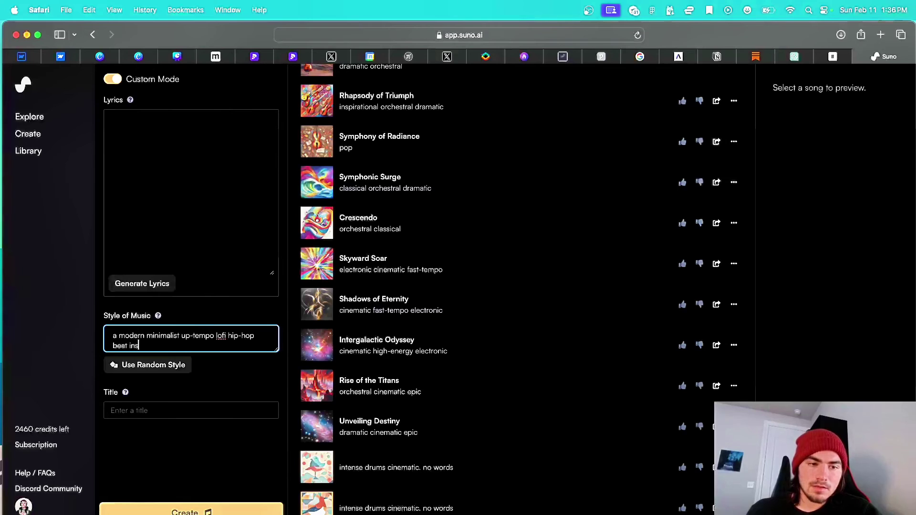
{"action": "type", "text": "trumental"}
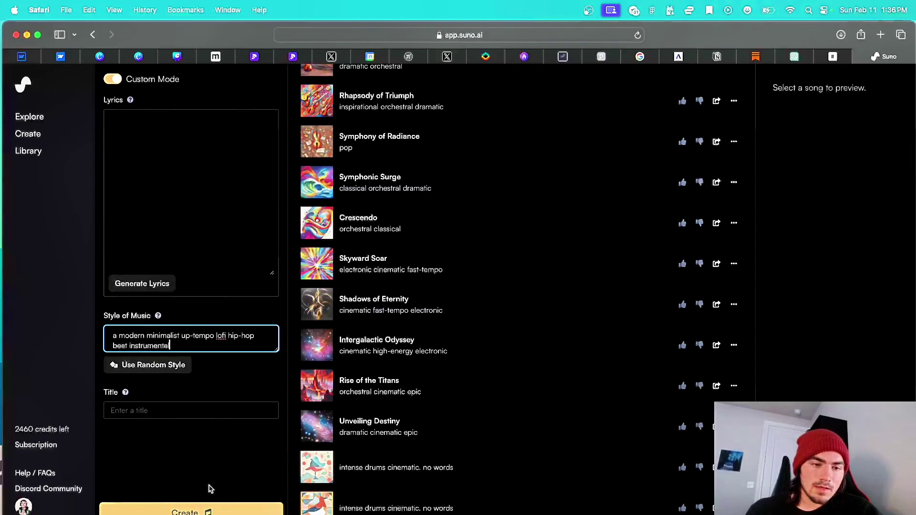
{"action": "left_click", "coordinate": [205, 510]}
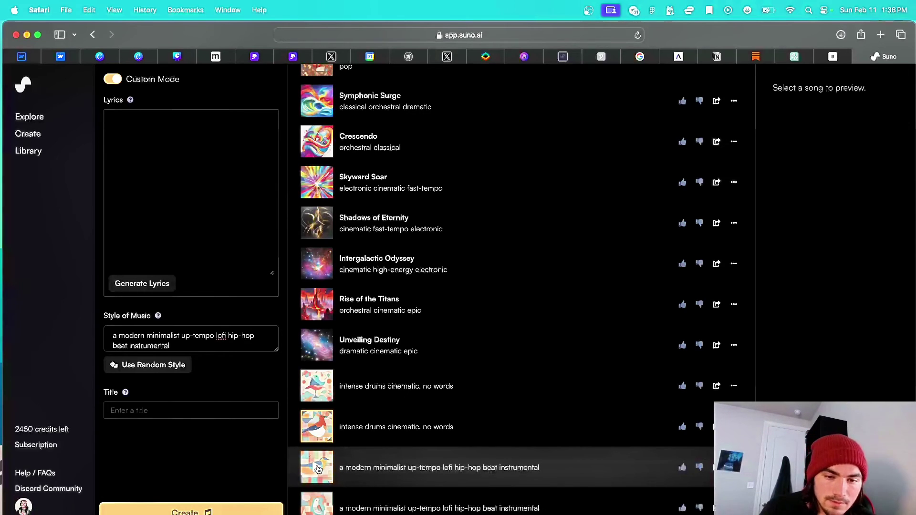
Preview both minimalist tracks, replace 'minimalist' with 'fast' in the style, and create again.
{"action": "left_click", "coordinate": [317, 470]}
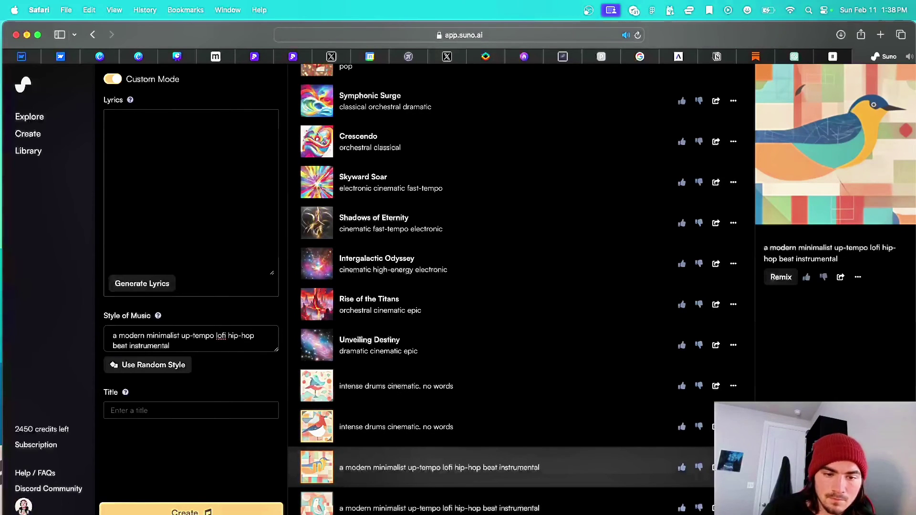
{"action": "left_click", "coordinate": [318, 510]}
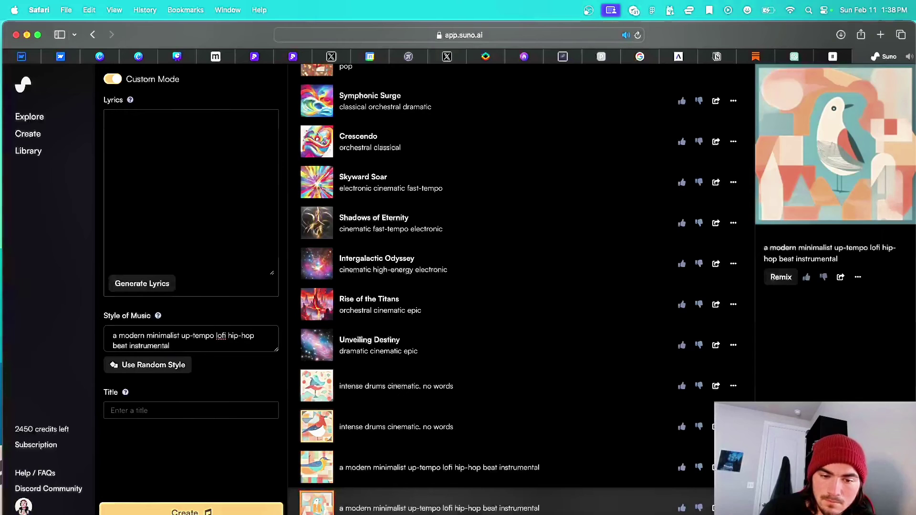
{"action": "left_click", "coordinate": [199, 335]}
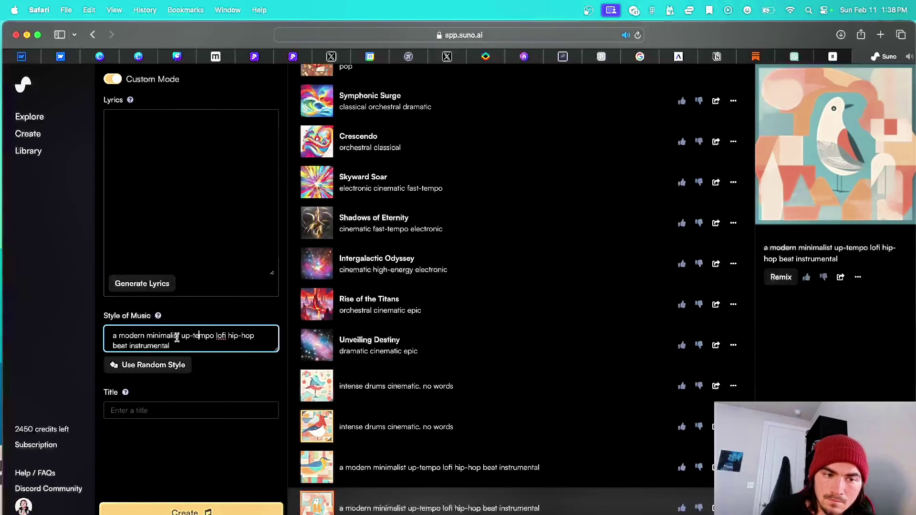
{"action": "double_click", "coordinate": [177, 338]}
{"action": "key", "text": "BackSpace"}
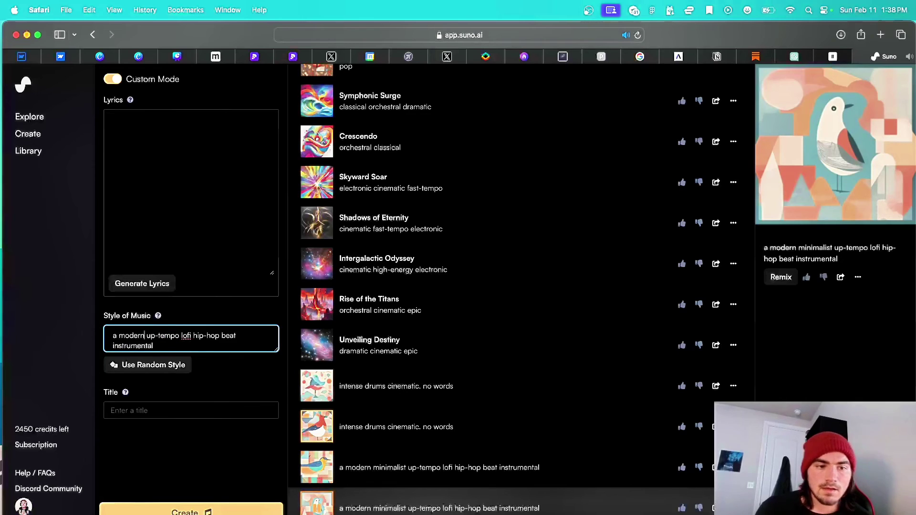
{"action": "type", "text": "fast"}
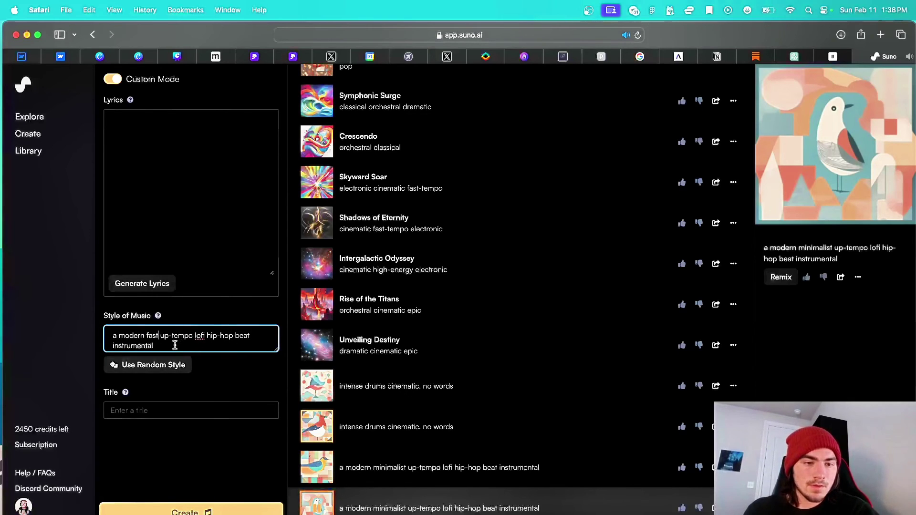
{"action": "left_click", "coordinate": [194, 509]}
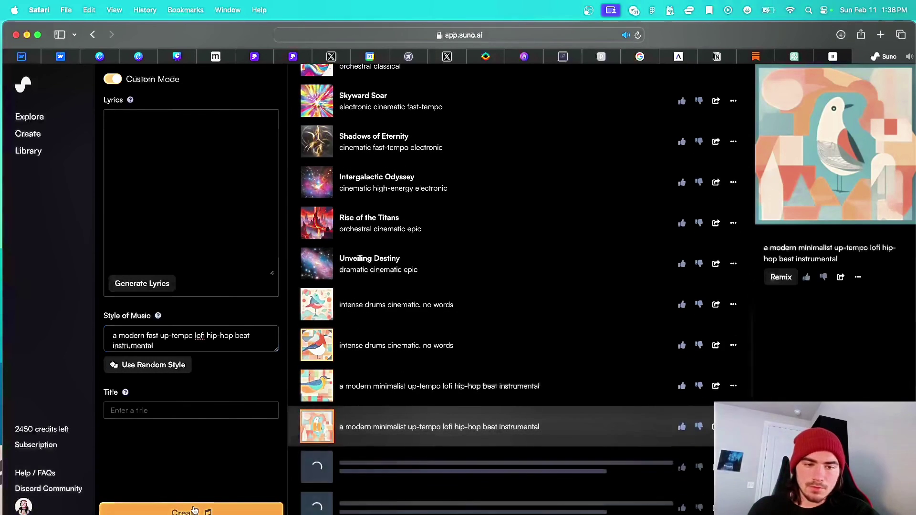
Play the earlier minimalist song, then the new 'a modern fast up-tempo lofi' track.
{"action": "left_click", "coordinate": [525, 385]}
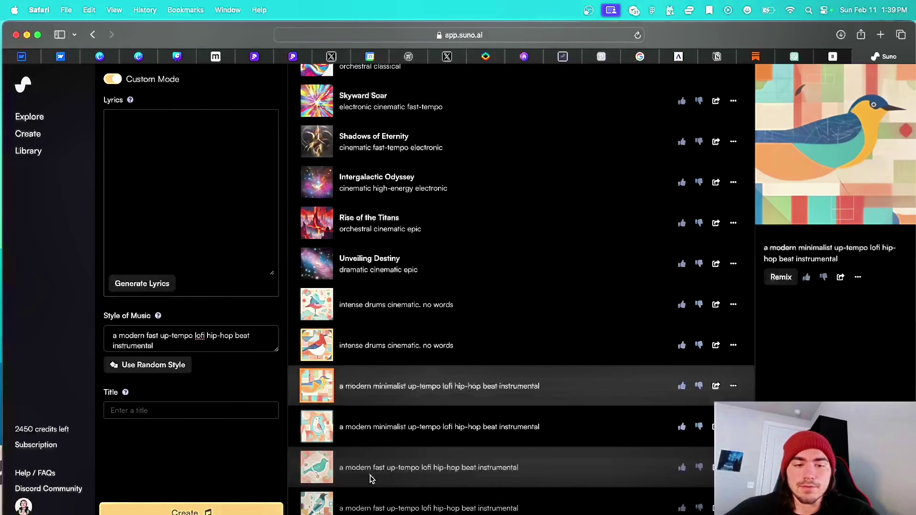
{"action": "left_click", "coordinate": [406, 508]}
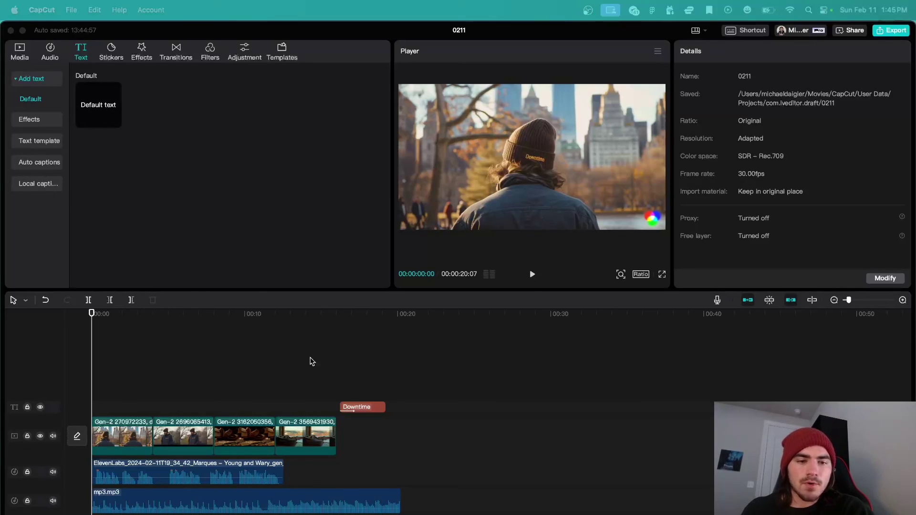
Play the 00:00:20:07 trailer through to its closing gold 'Downtime' title to review the edit.
{"action": "left_click", "coordinate": [179, 431]}
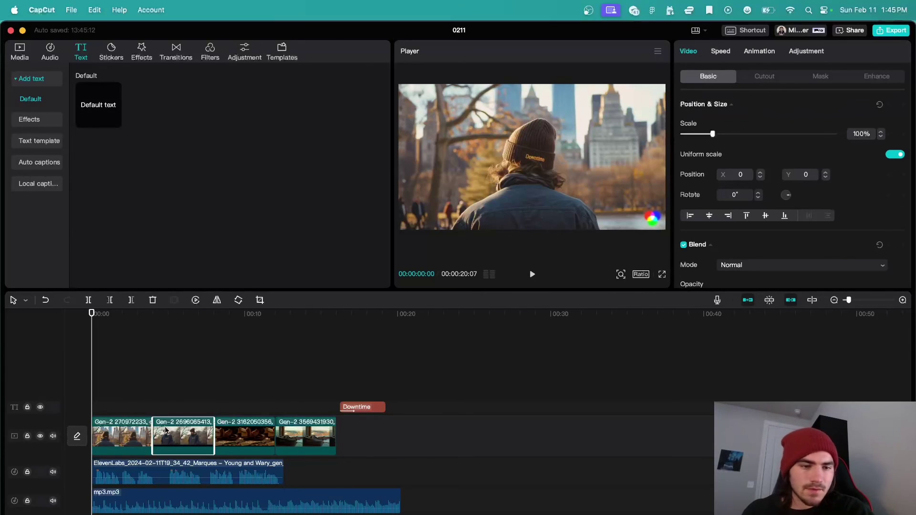
{"action": "key", "text": "space"}
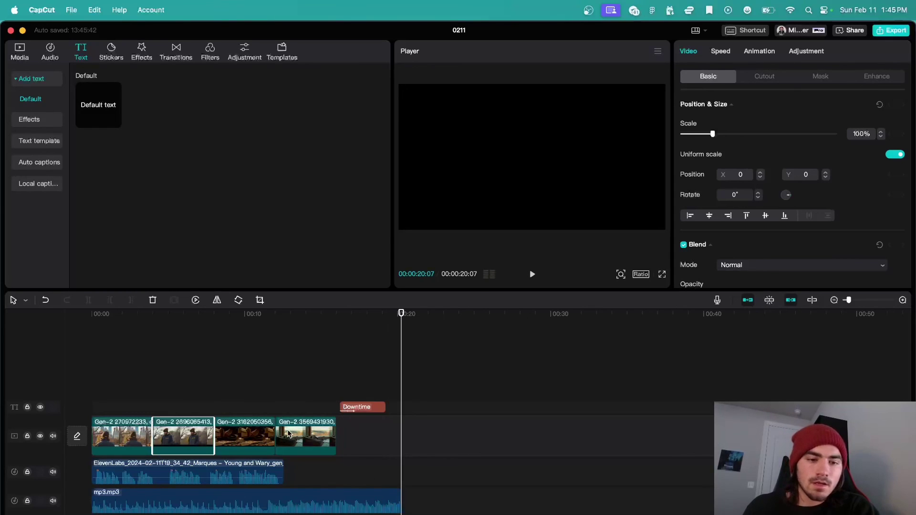
{"action": "left_click", "coordinate": [262, 405]}
{"action": "left_click", "coordinate": [246, 433]}
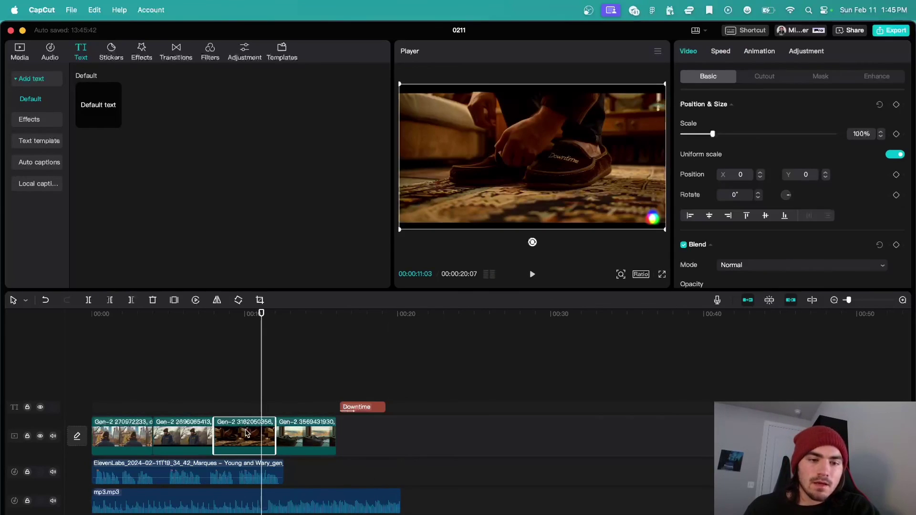
{"action": "left_click_drag", "start_coordinate": [246, 435], "coordinate": [176, 436]}
{"action": "left_click", "coordinate": [150, 405]}
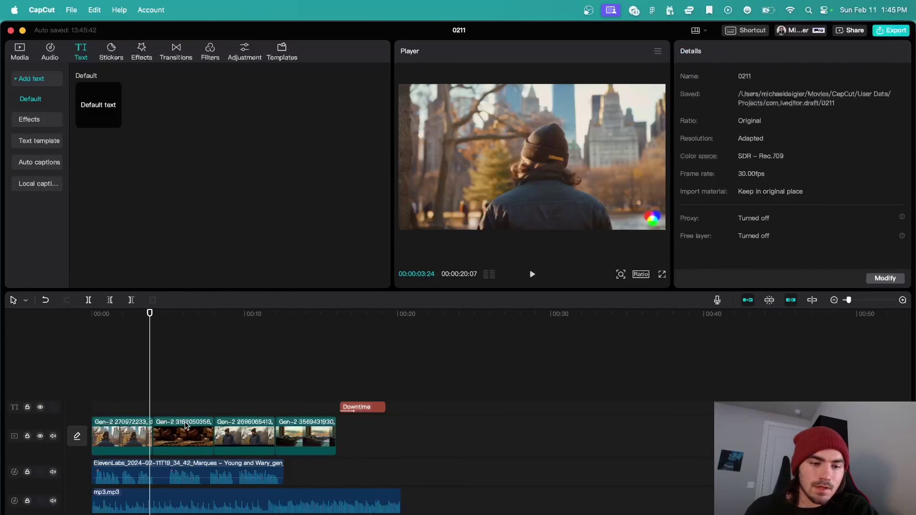
{"action": "left_click", "coordinate": [192, 437]}
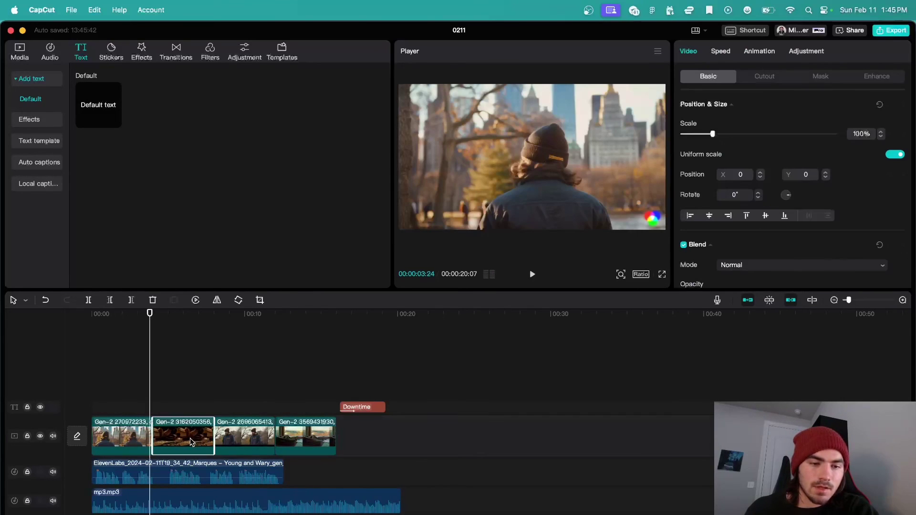
Scale the opening city clip up to about 110% and preview the cut into the second clip.
{"action": "left_click", "coordinate": [119, 446]}
{"action": "left_click_drag", "start_coordinate": [664, 231], "coordinate": [694, 266]}
{"action": "key", "text": "space"}
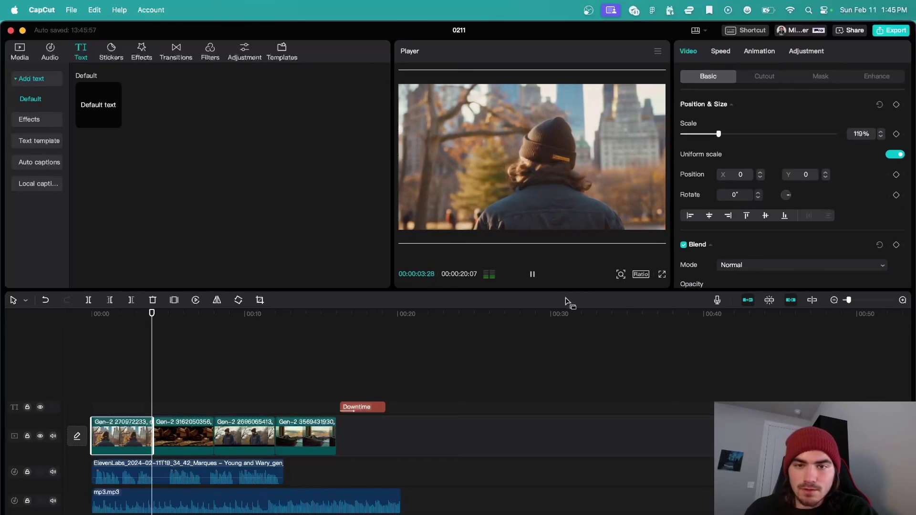
{"action": "key", "text": "space"}
{"action": "left_click", "coordinate": [138, 385]}
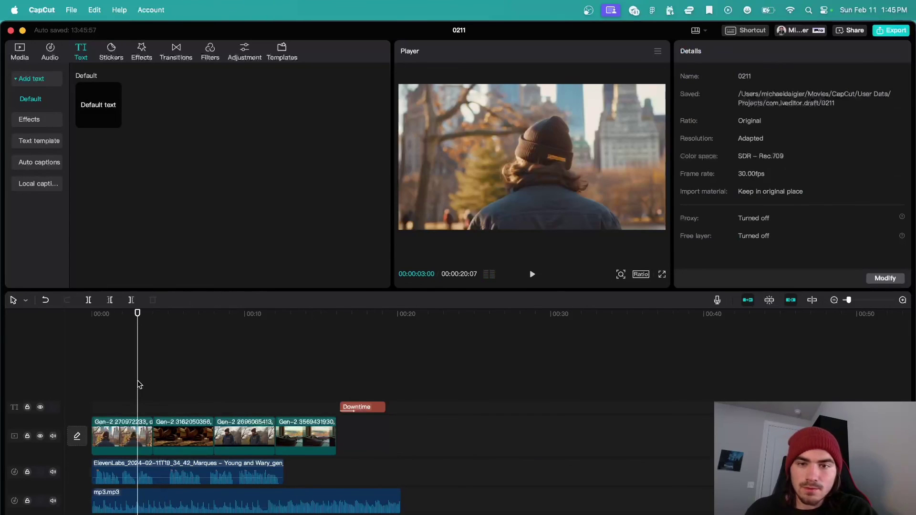
{"action": "key", "text": "space"}
{"action": "left_click", "coordinate": [124, 371]}
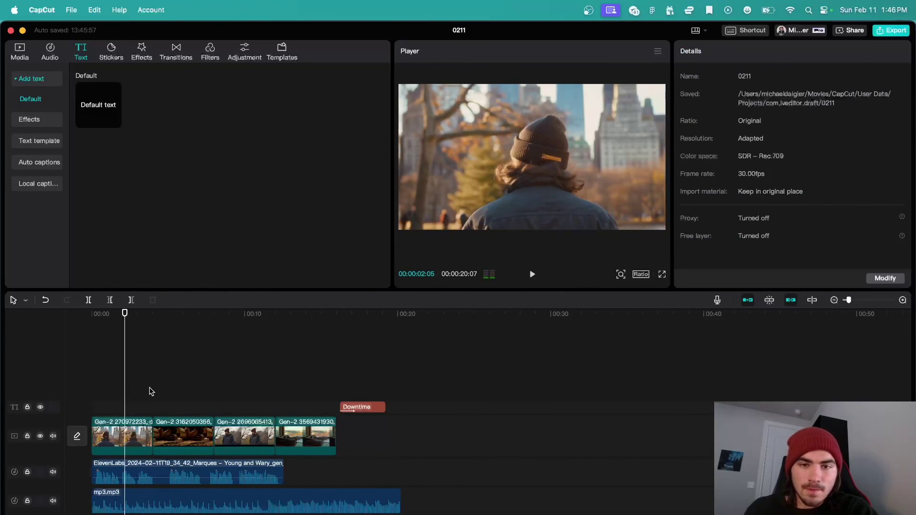
{"action": "left_click", "coordinate": [177, 424]}
{"action": "key", "text": "space"}
{"action": "key", "text": "space"}
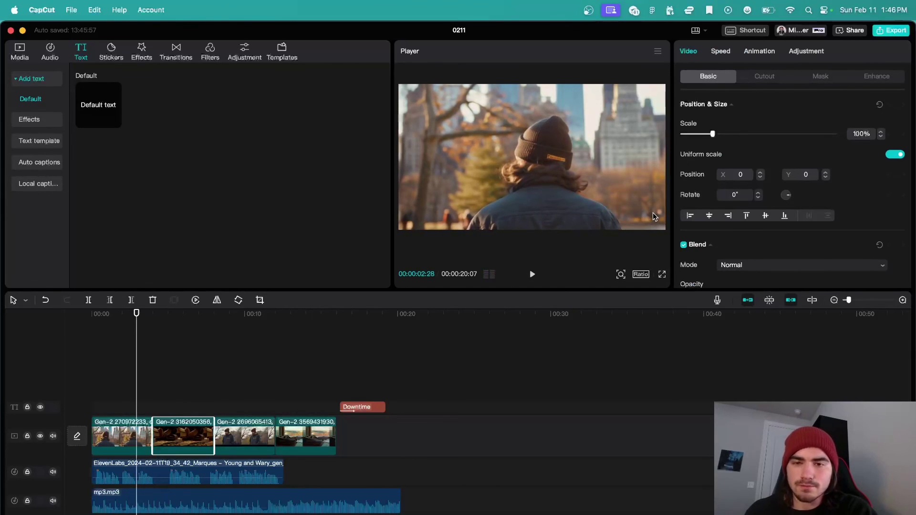
Preview the slipper-tying clip and shift its shot slightly to the right.
{"action": "key", "text": "space"}
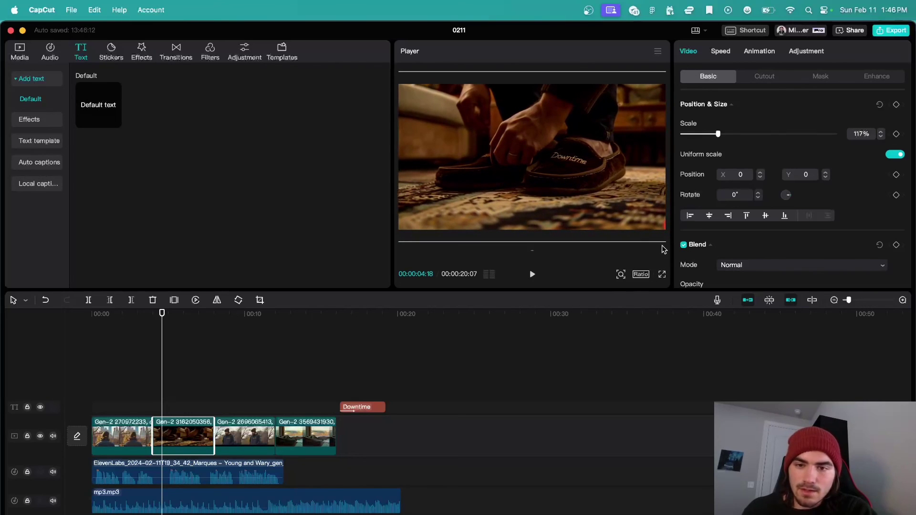
{"action": "left_click", "coordinate": [667, 73]}
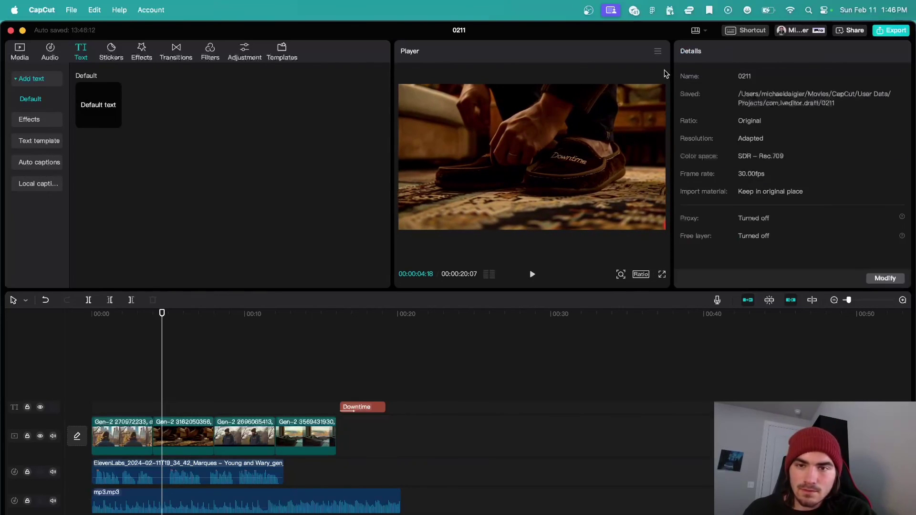
{"action": "left_click", "coordinate": [628, 129]}
{"action": "left_click_drag", "start_coordinate": [628, 129], "coordinate": [633, 127]}
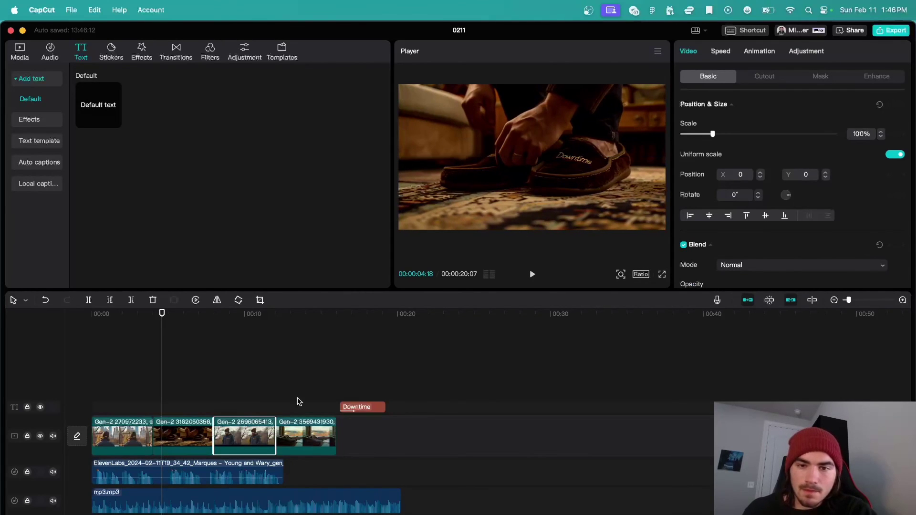
Enlarge the hoodie shot at about 11 seconds to 119%.
{"action": "left_click", "coordinate": [242, 426]}
{"action": "left_click", "coordinate": [268, 323]}
{"action": "left_click", "coordinate": [650, 197]}
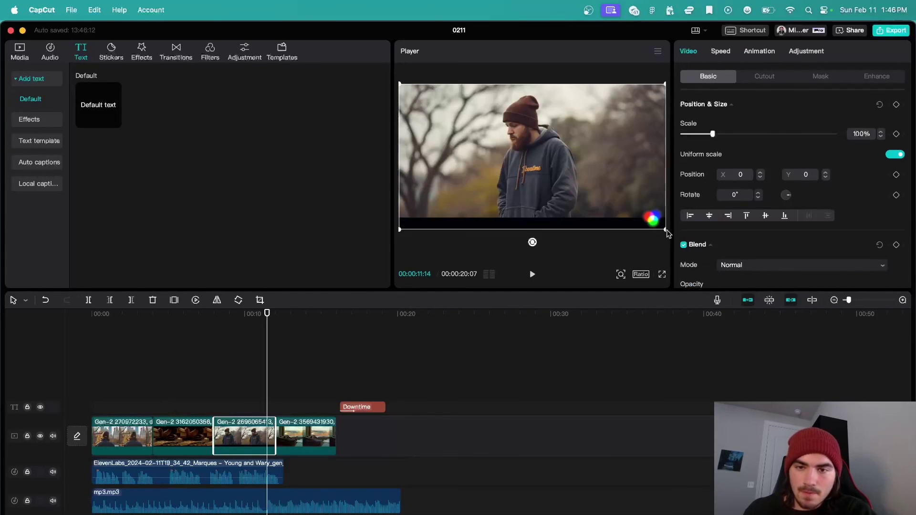
{"action": "left_click_drag", "start_coordinate": [651, 219], "coordinate": [696, 262]}
{"action": "key", "text": "space"}
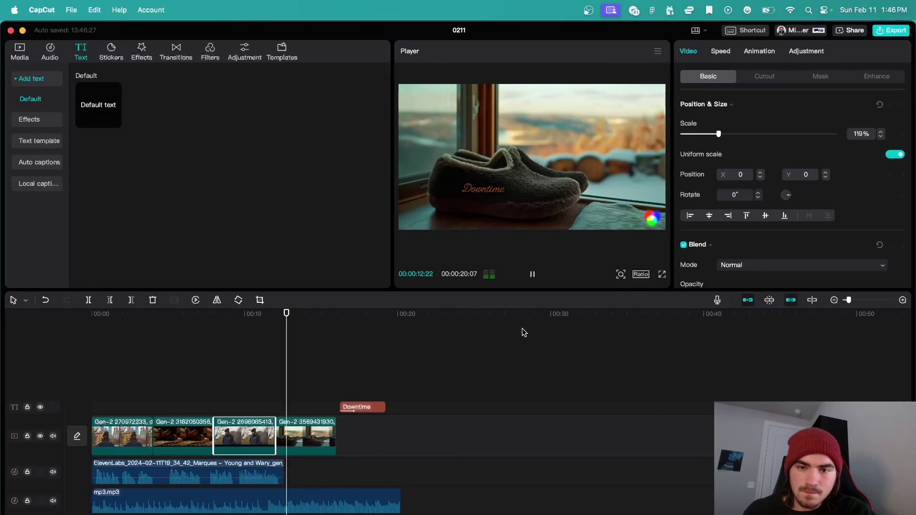
Enlarge the final snowy-window slippers shot to 115% and reposition it to X 285, Y 39.
{"action": "left_click", "coordinate": [644, 202]}
{"action": "left_click_drag", "start_coordinate": [667, 234], "coordinate": [694, 253]}
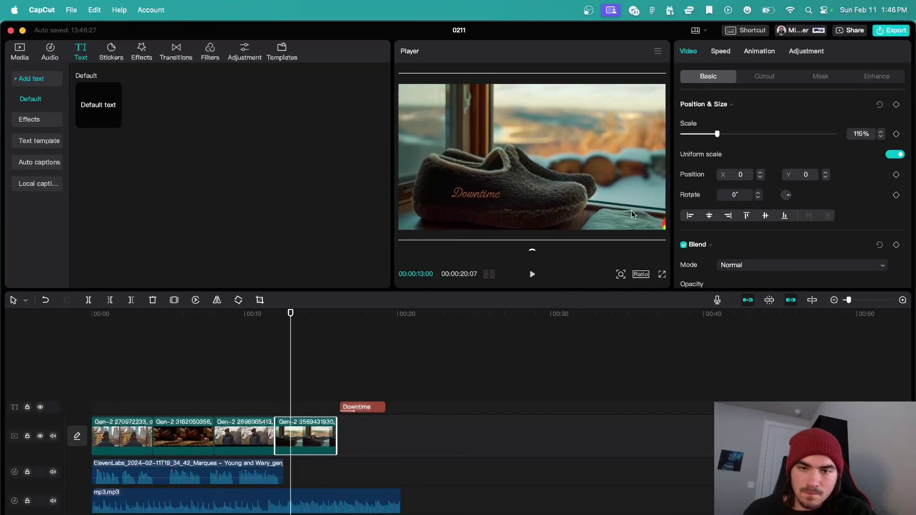
{"action": "left_click_drag", "start_coordinate": [626, 208], "coordinate": [645, 205]}
{"action": "key", "text": "space"}
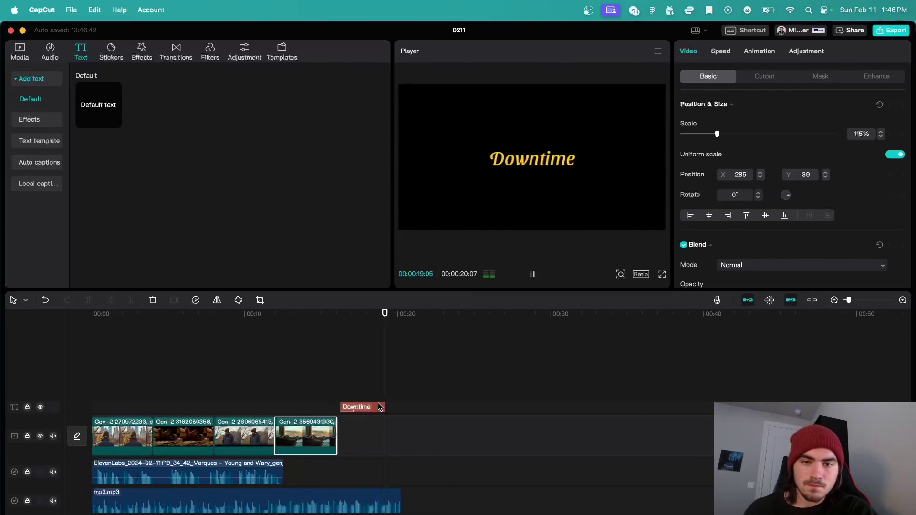
{"action": "left_click", "coordinate": [423, 392]}
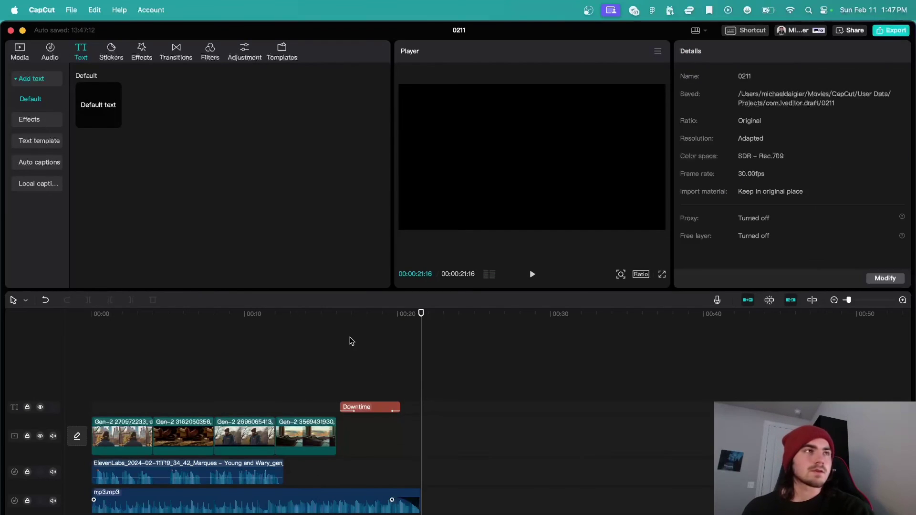